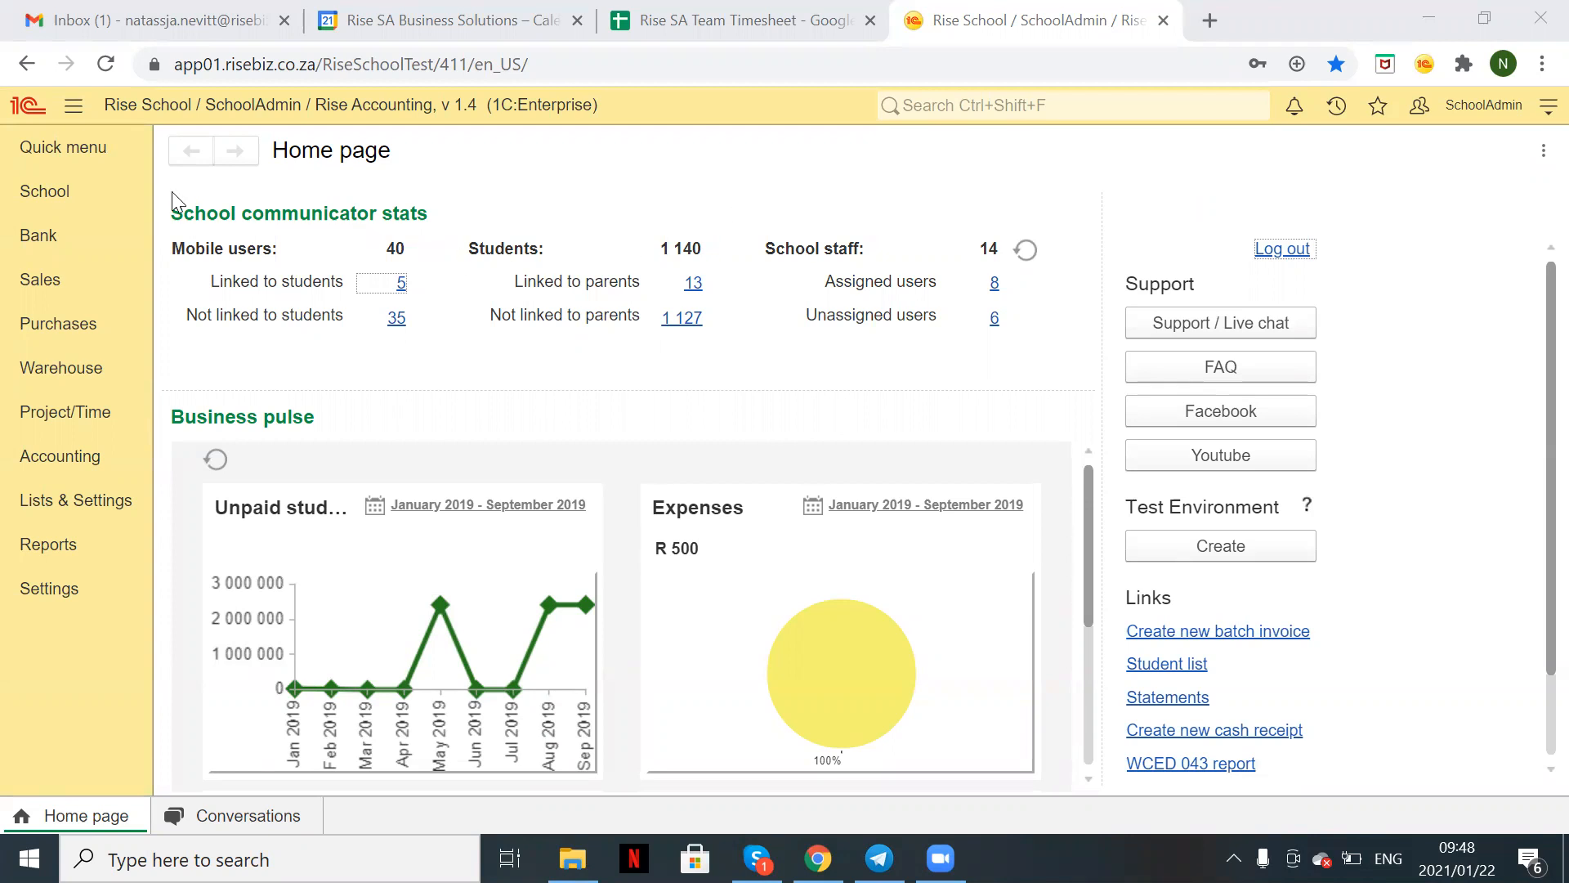
# Step: Open the record of grade 2 class 2B from the school classes list
pyautogui.click(72, 196)
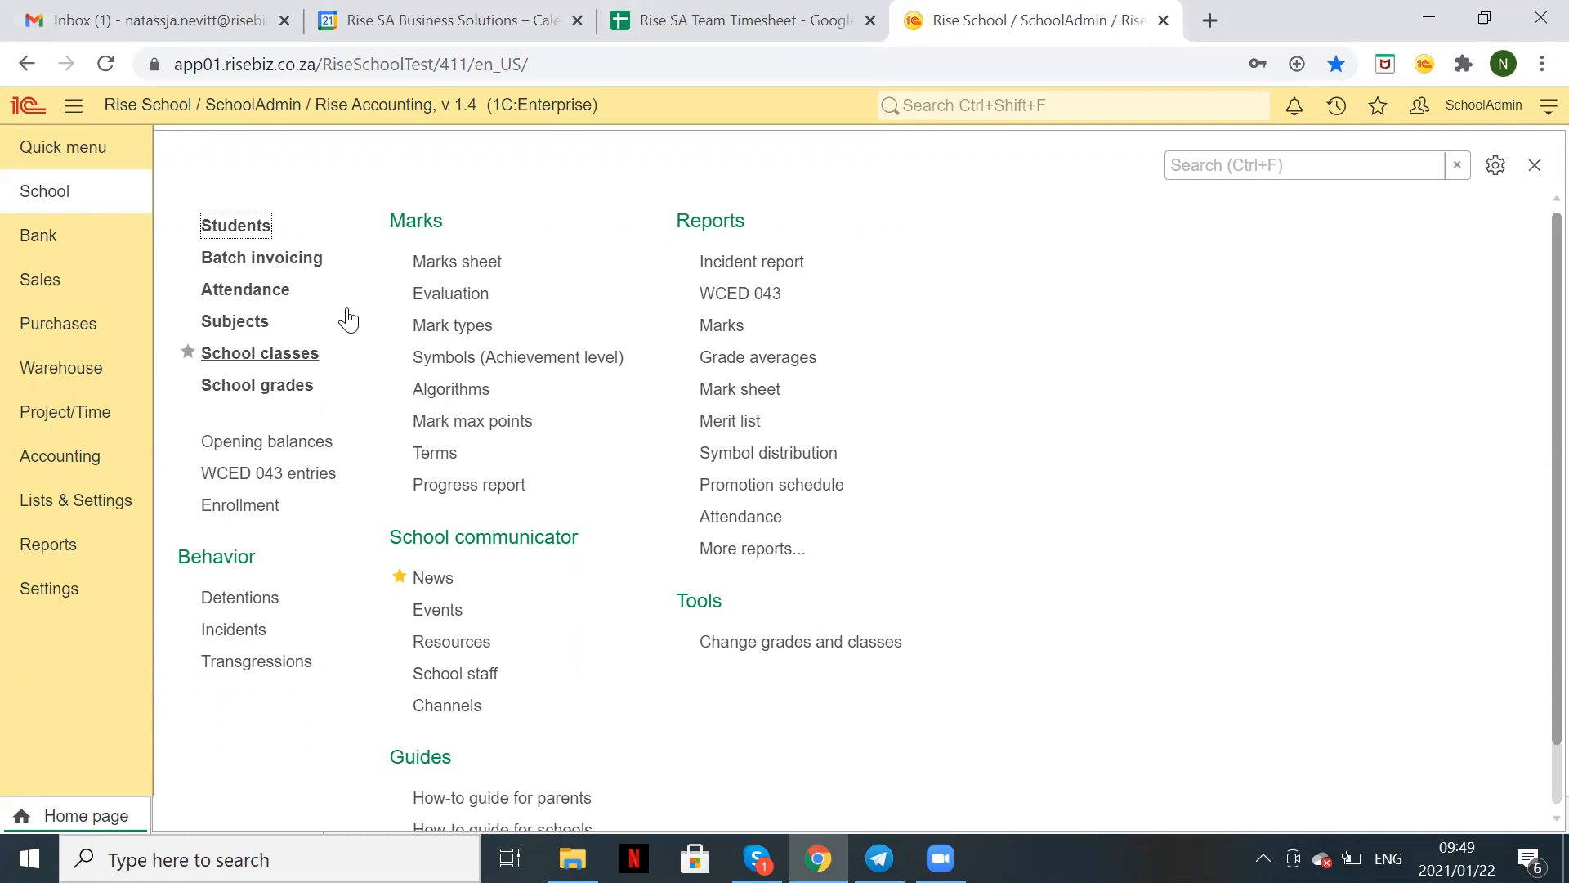
pyautogui.scroll(-1, 555, 476)
pyautogui.scroll(-3, 553, 476)
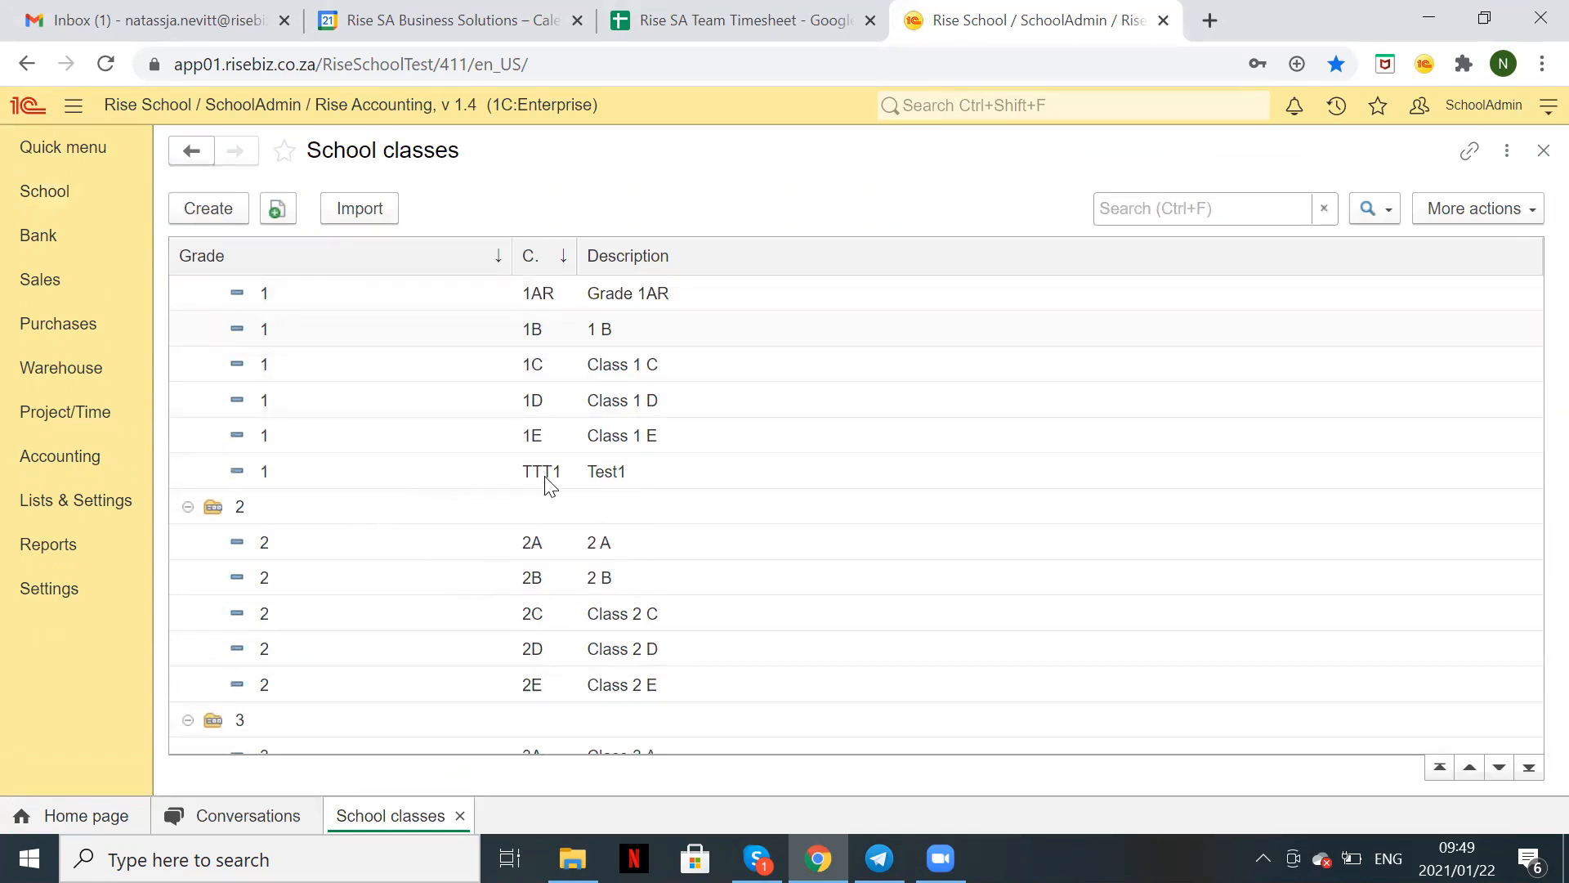
pyautogui.click(603, 580)
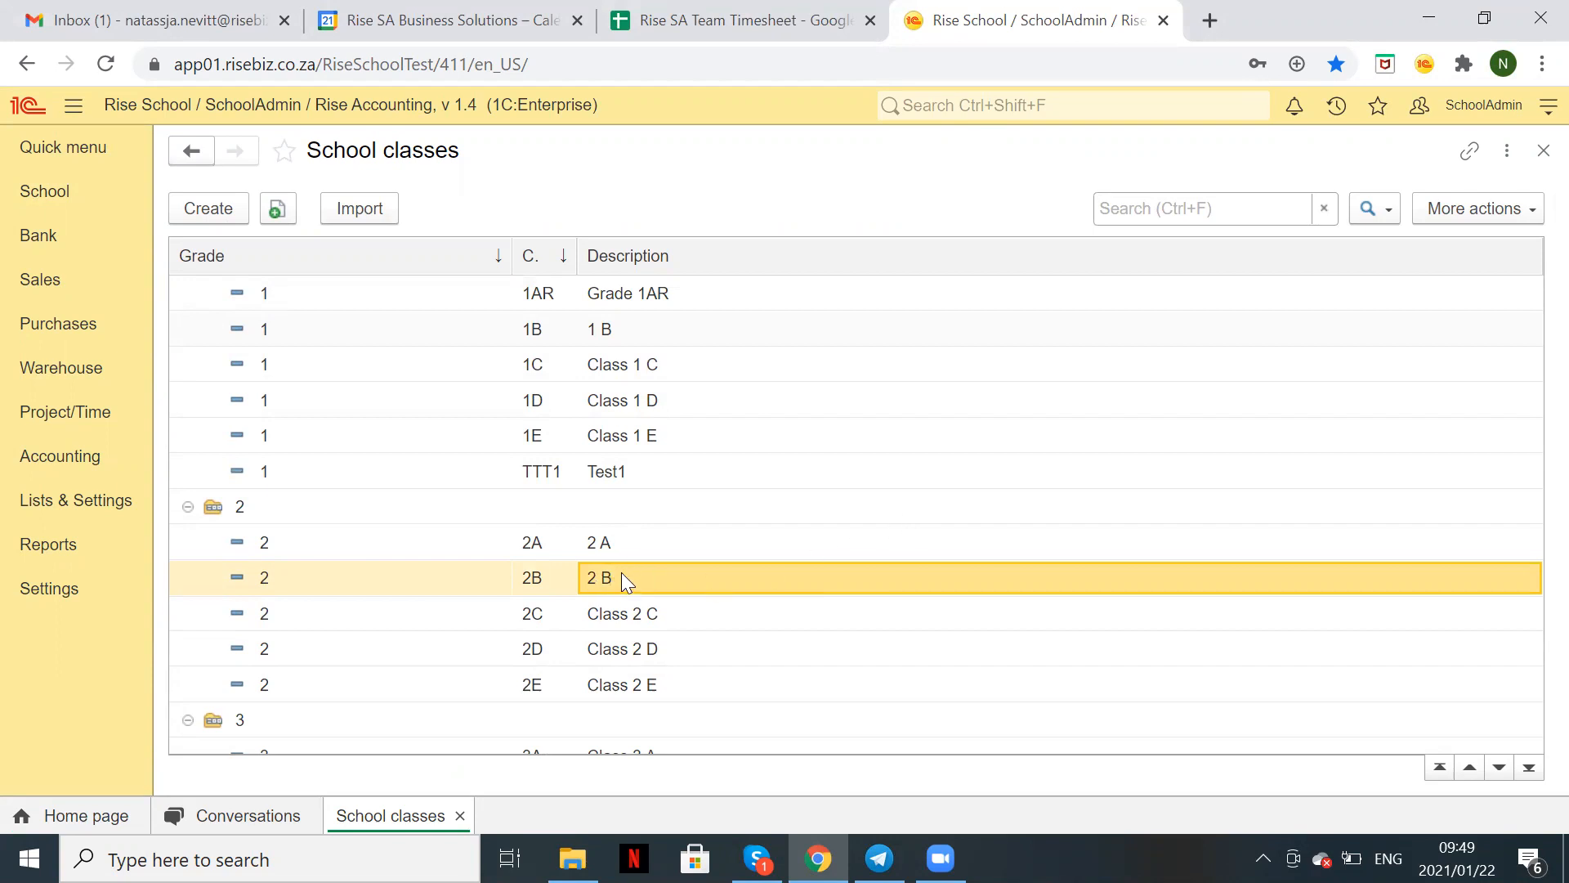
pyautogui.doubleClick(605, 578)
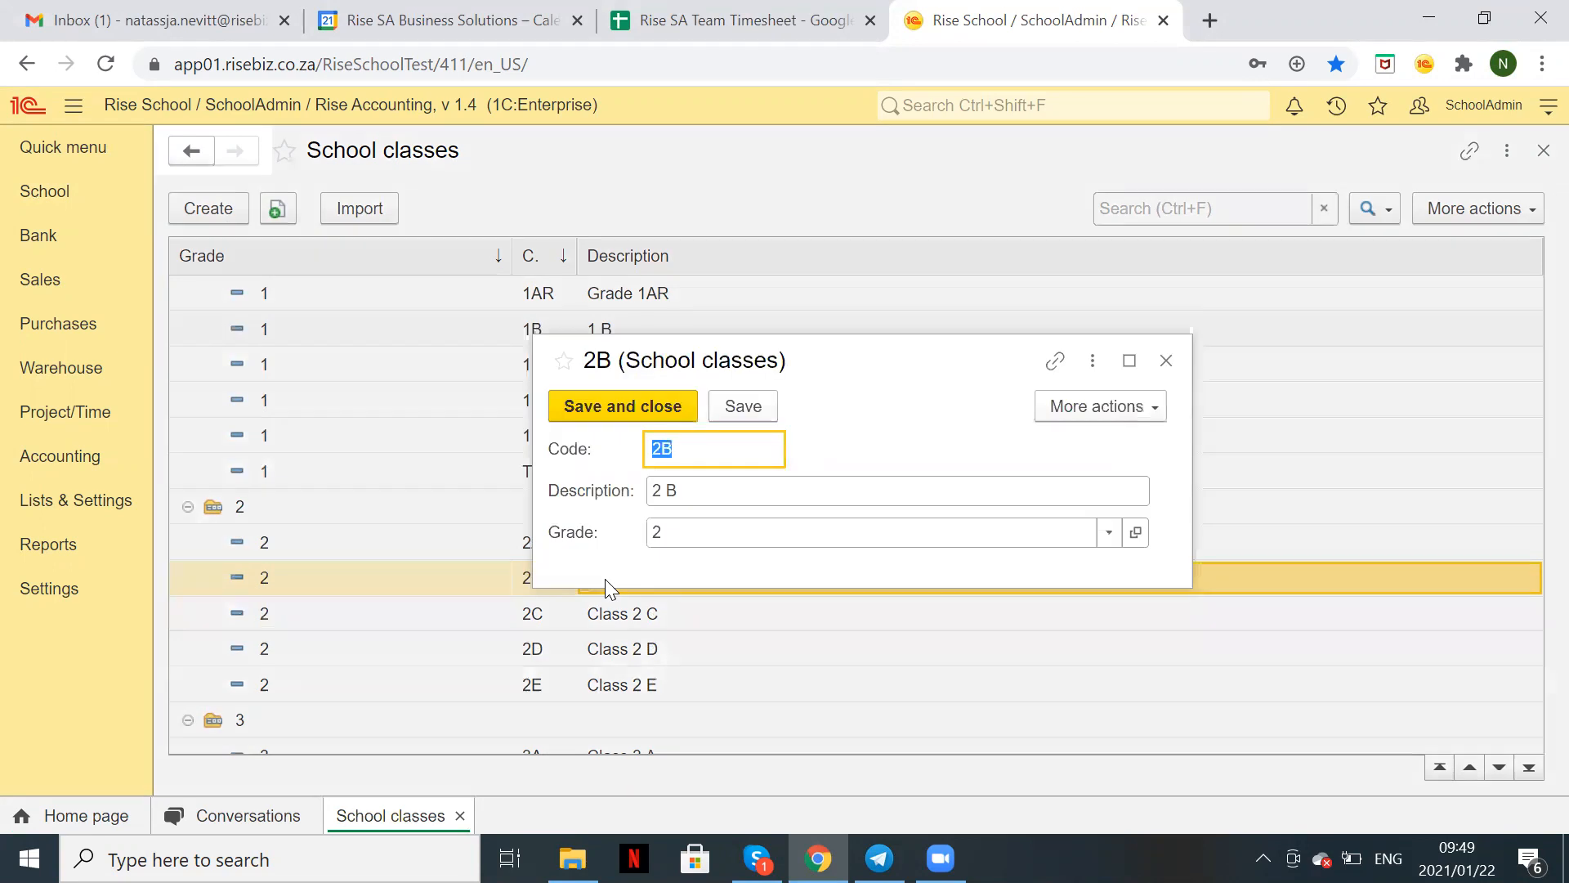
# Step: Change the class code to 2W and its description to 2 followed by the teacher's first name, and save the class
pyautogui.click(695, 457)
pyautogui.press('BackSpace')
pyautogui.write('W')
pyautogui.press('Tab')
pyautogui.click(705, 497)
pyautogui.press('BackSpace')
pyautogui.write('Wendy')
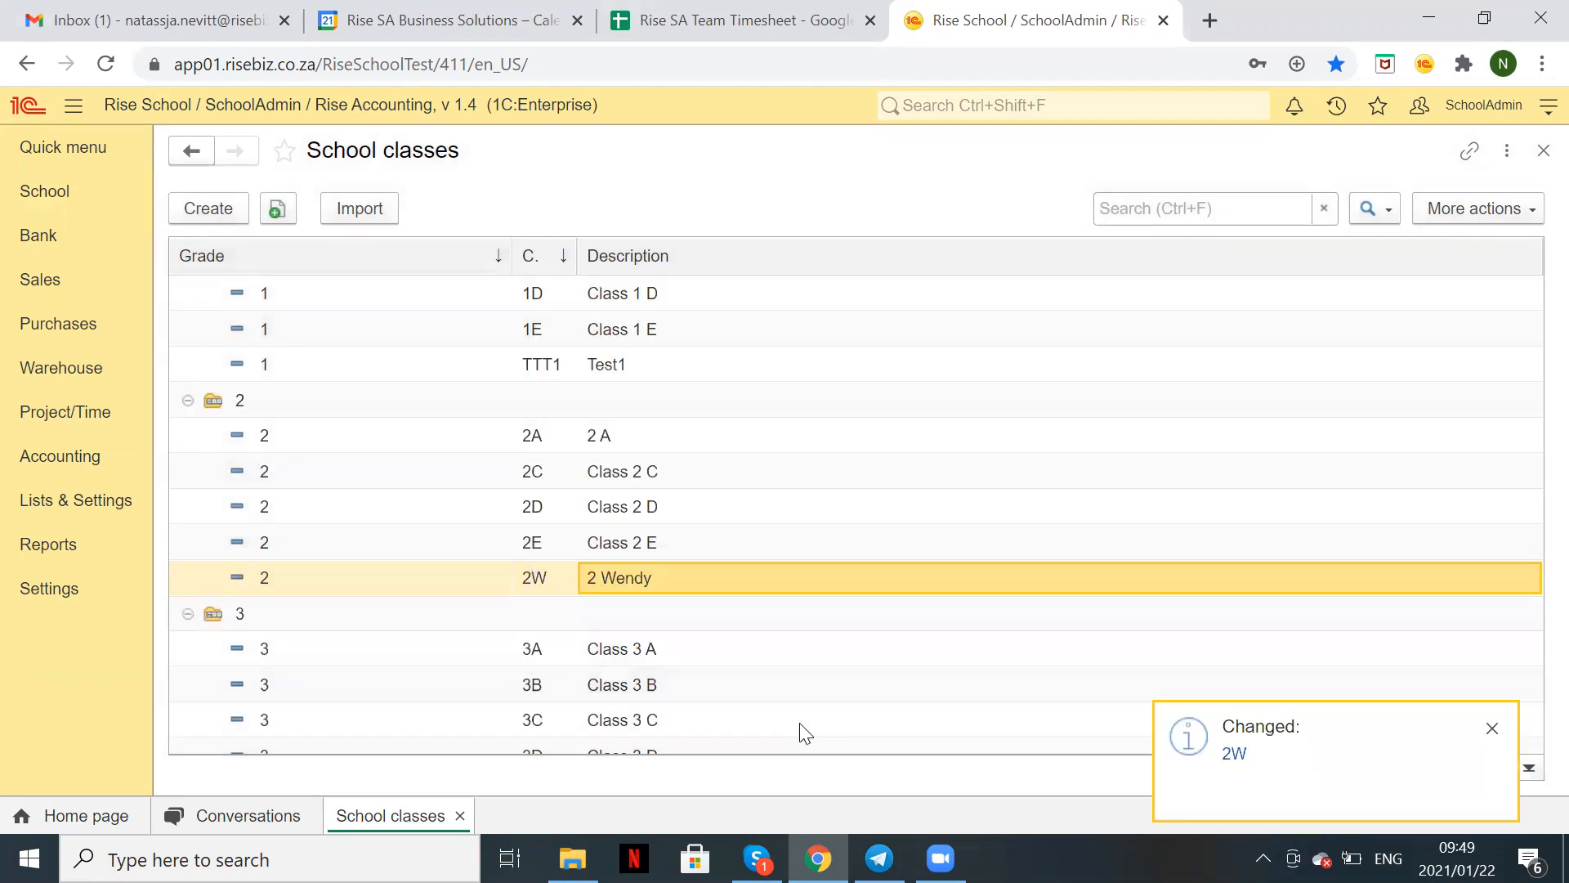
# Step: Review the students of class 2W in the students list by removing the age filter and filtering on that class
pyautogui.click(69, 211)
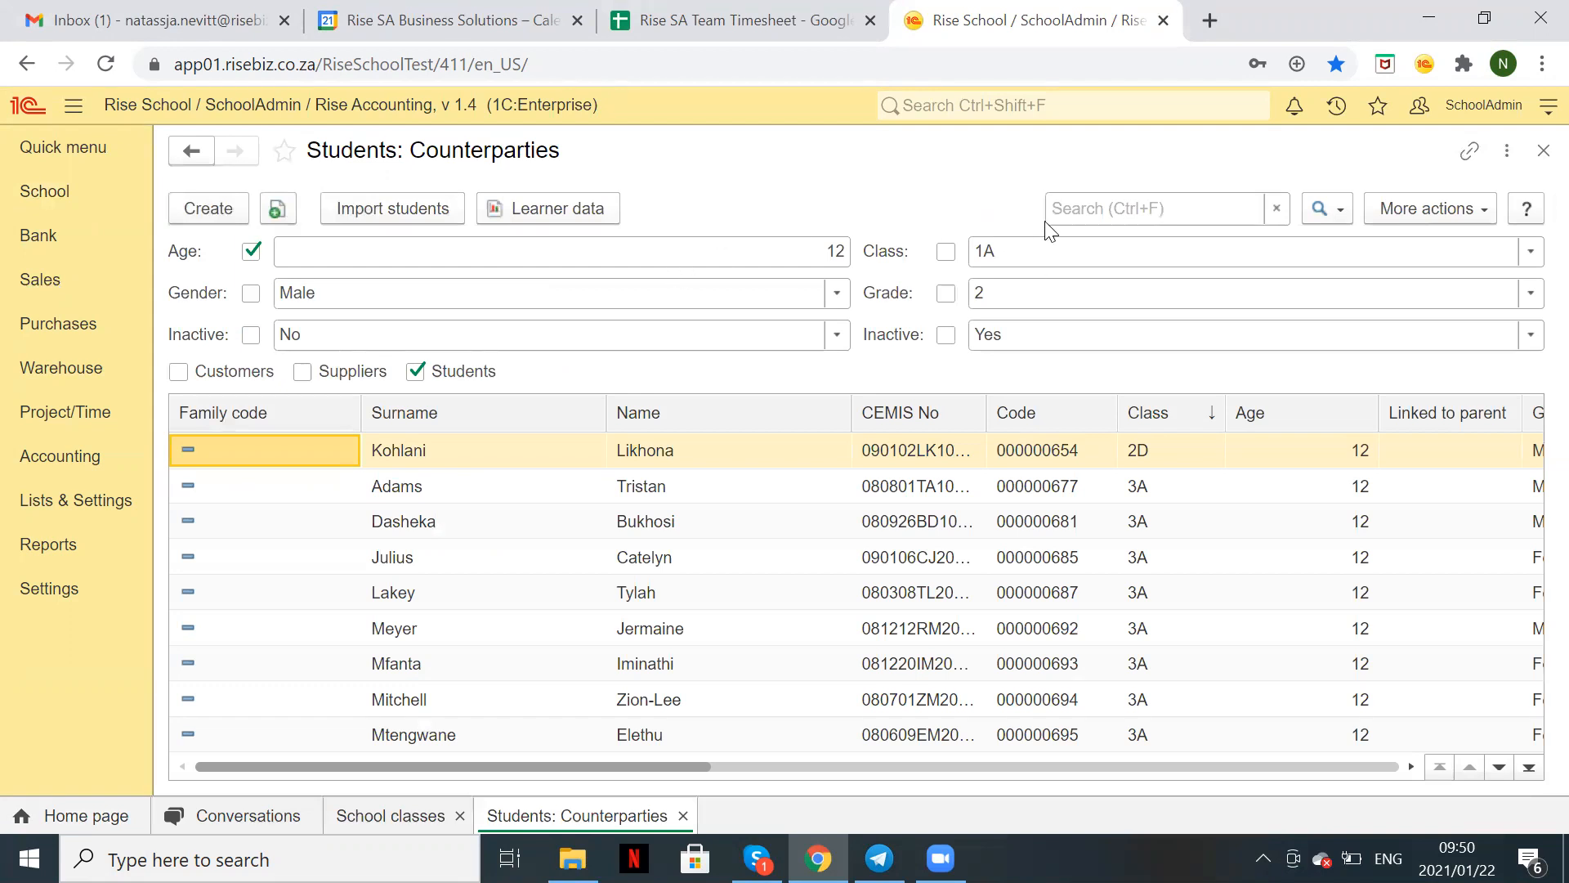
pyautogui.click(251, 253)
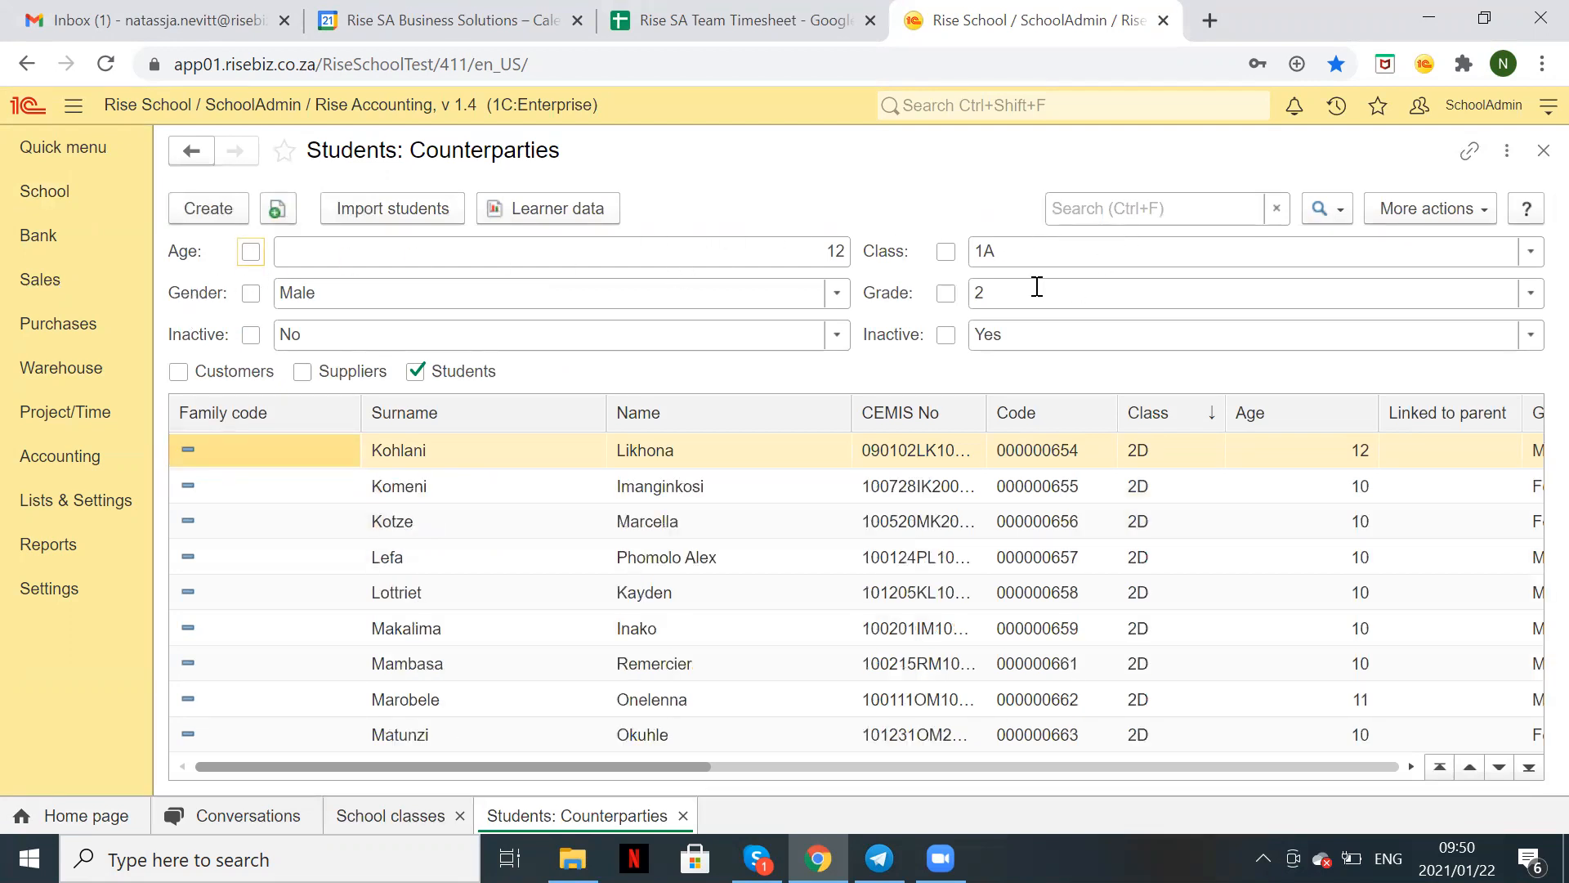
pyautogui.click(1061, 250)
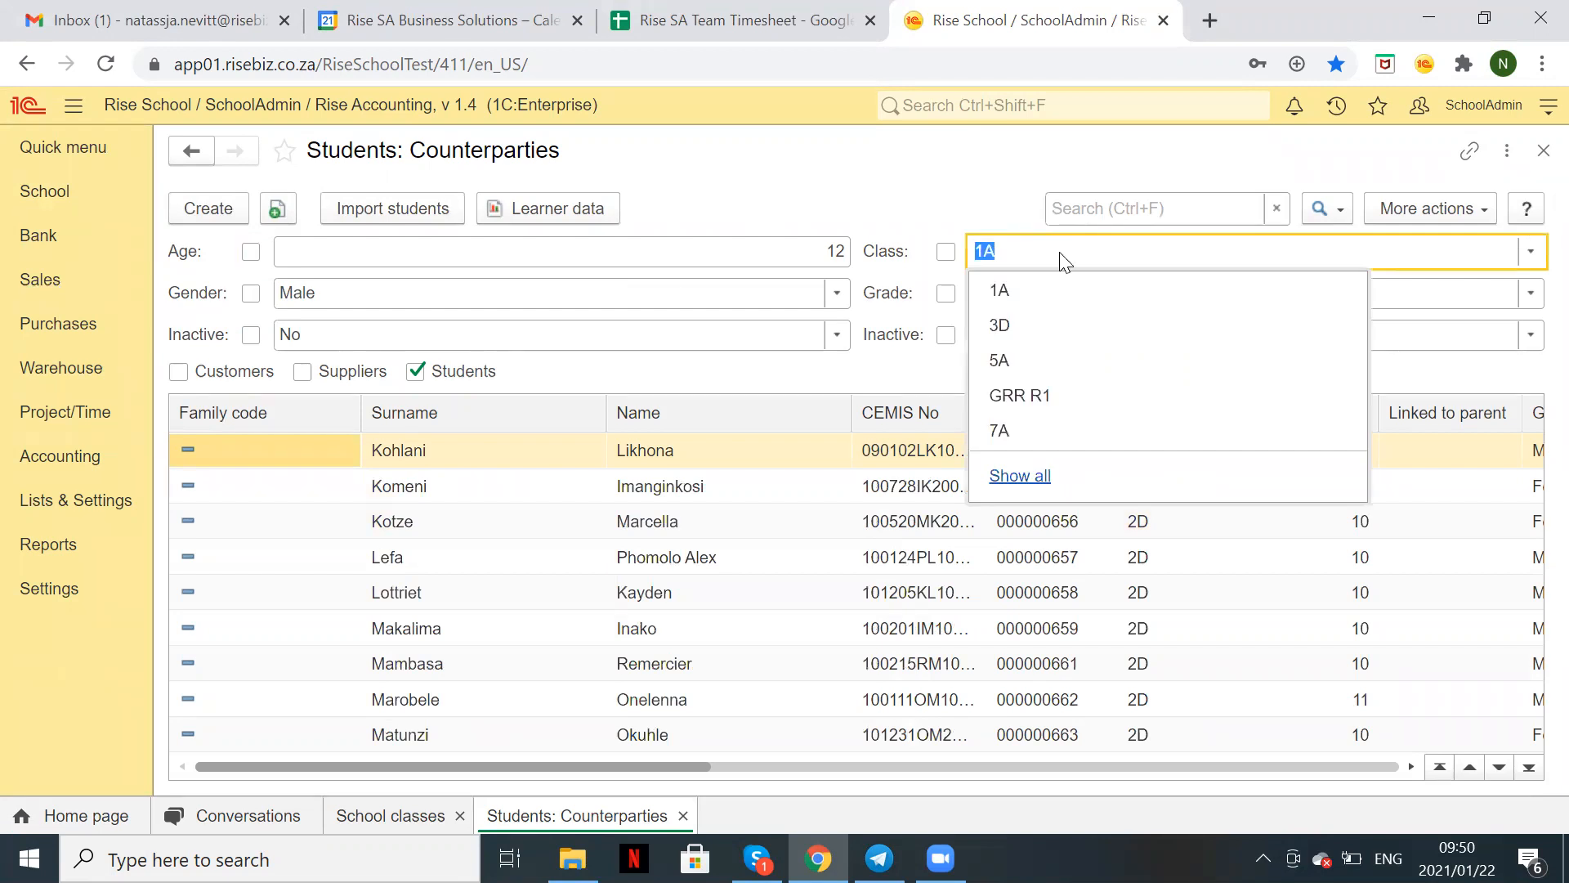
pyautogui.write('2w')
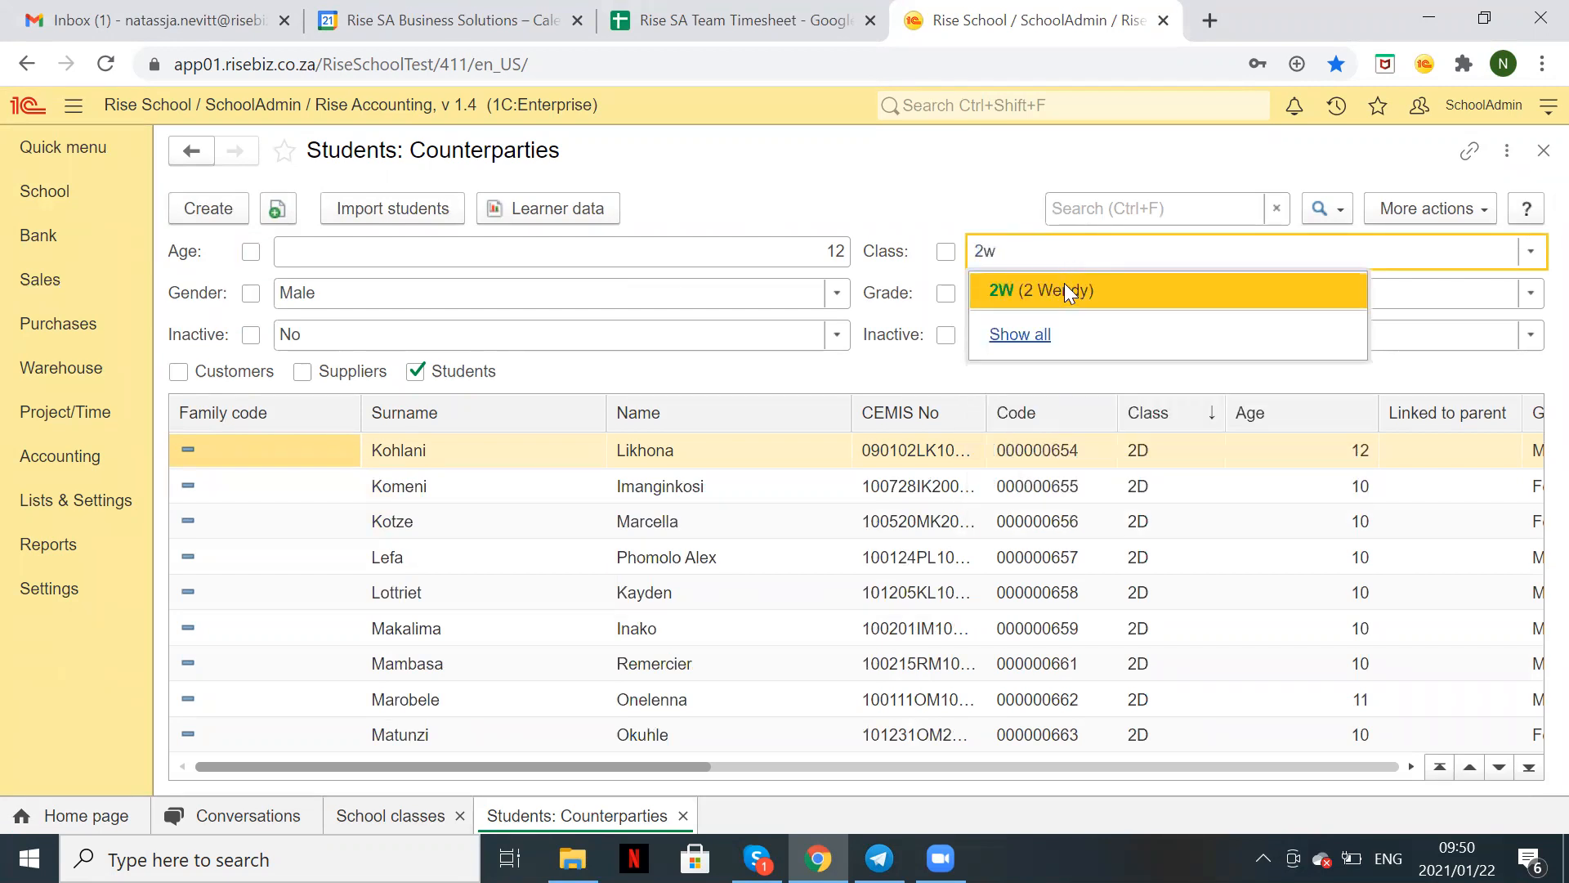
pyautogui.click(1028, 306)
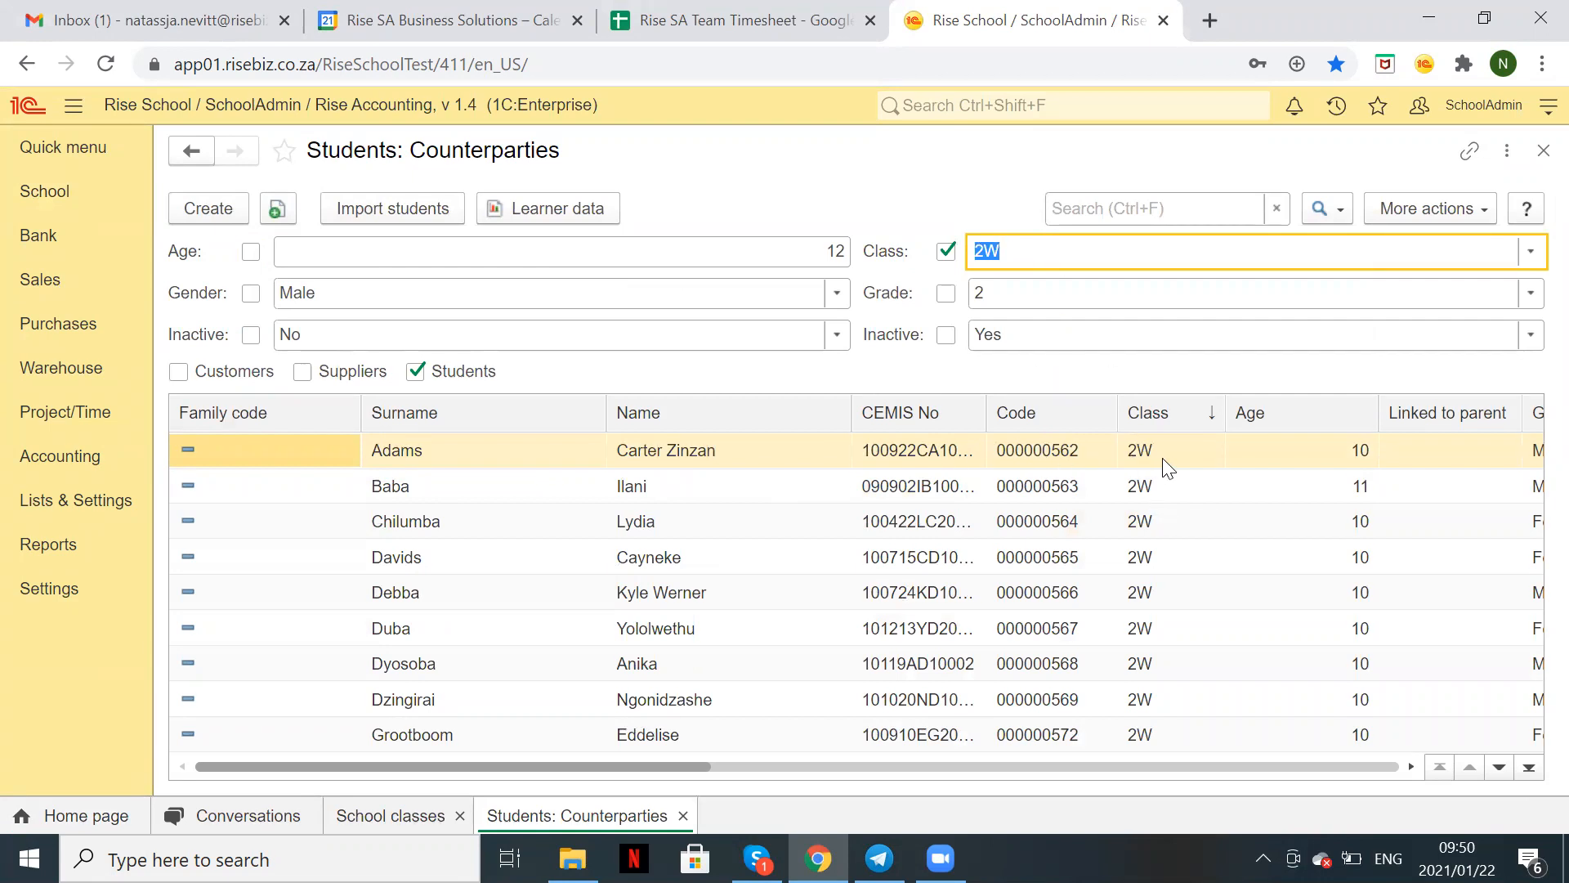
pyautogui.scroll(-5, 1091, 554)
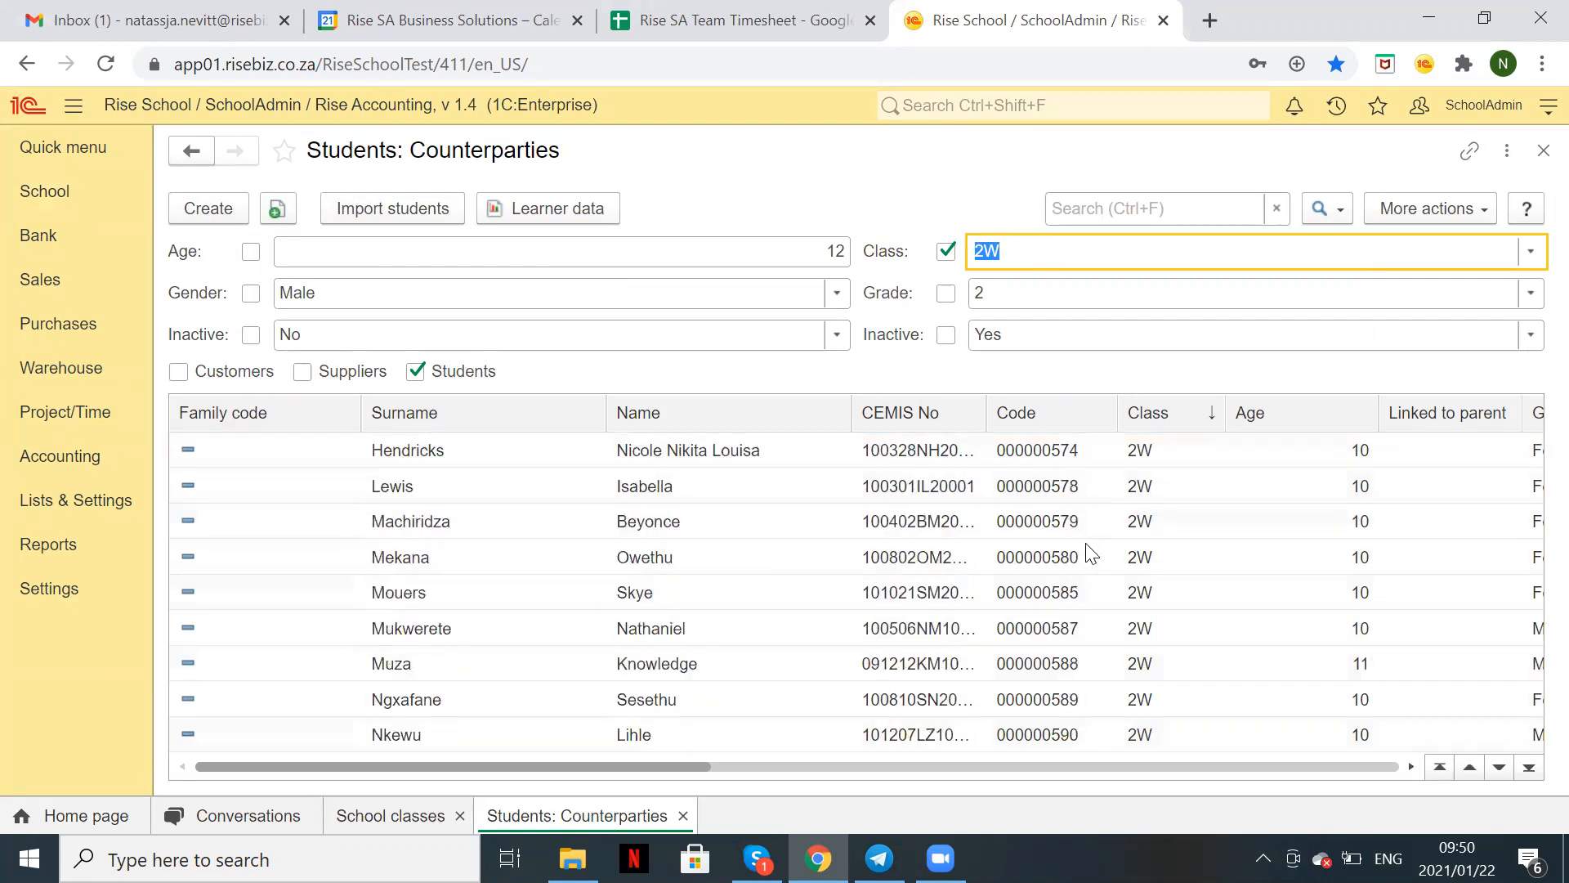
pyautogui.scroll(3, 1092, 554)
pyautogui.scroll(2, 1091, 554)
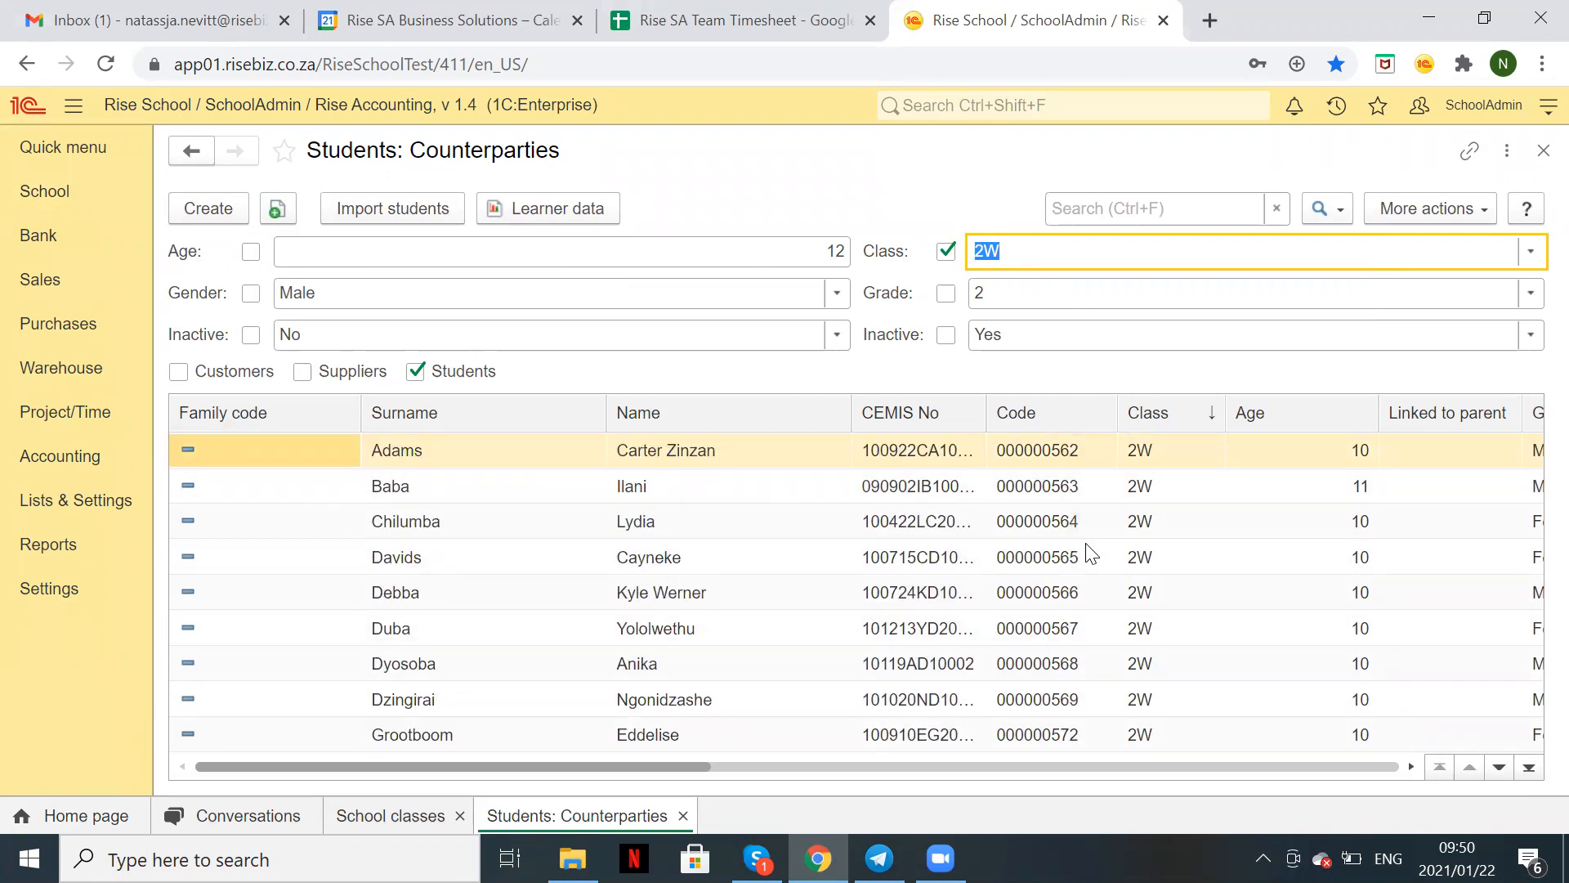
pyautogui.click(1534, 152)
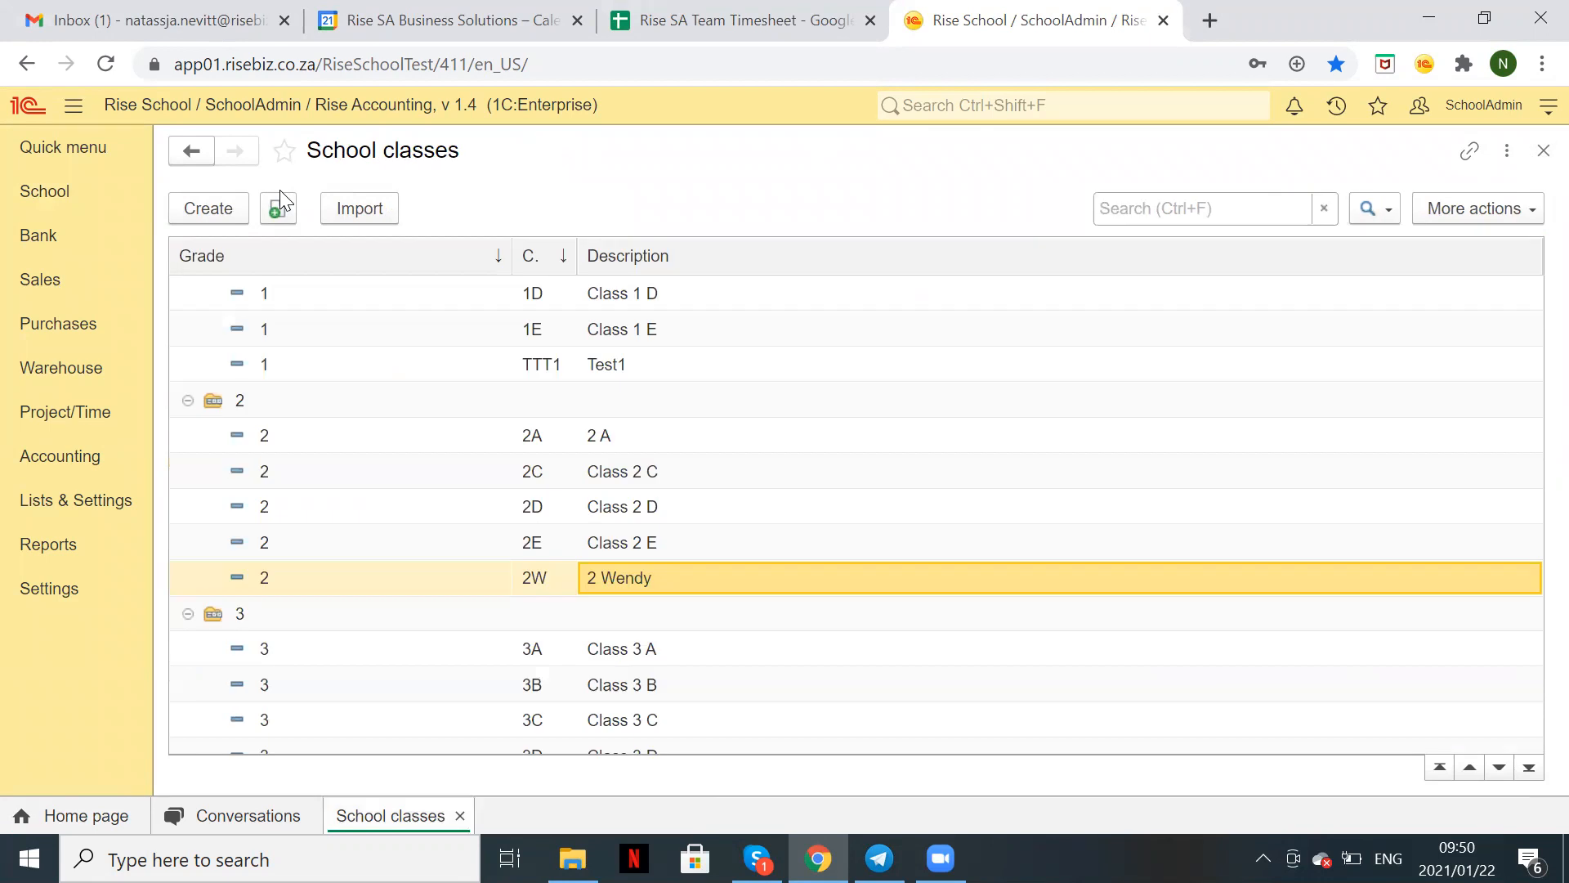
pyautogui.click(1543, 151)
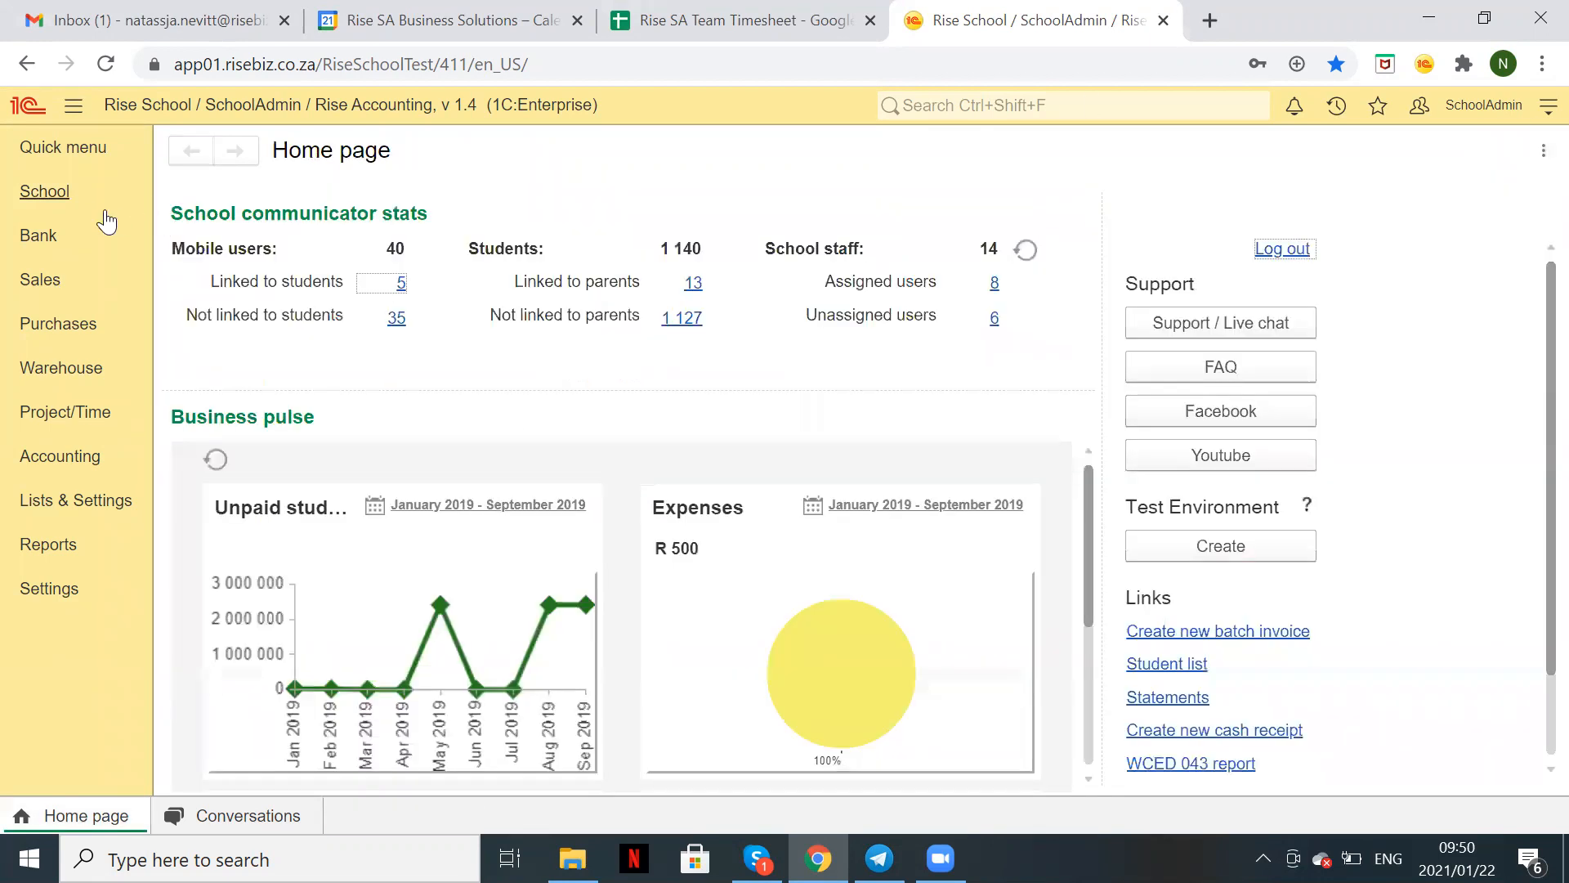
# Step: Load the student list for current class 2W in the Change grades and classes tool
pyautogui.click(51, 203)
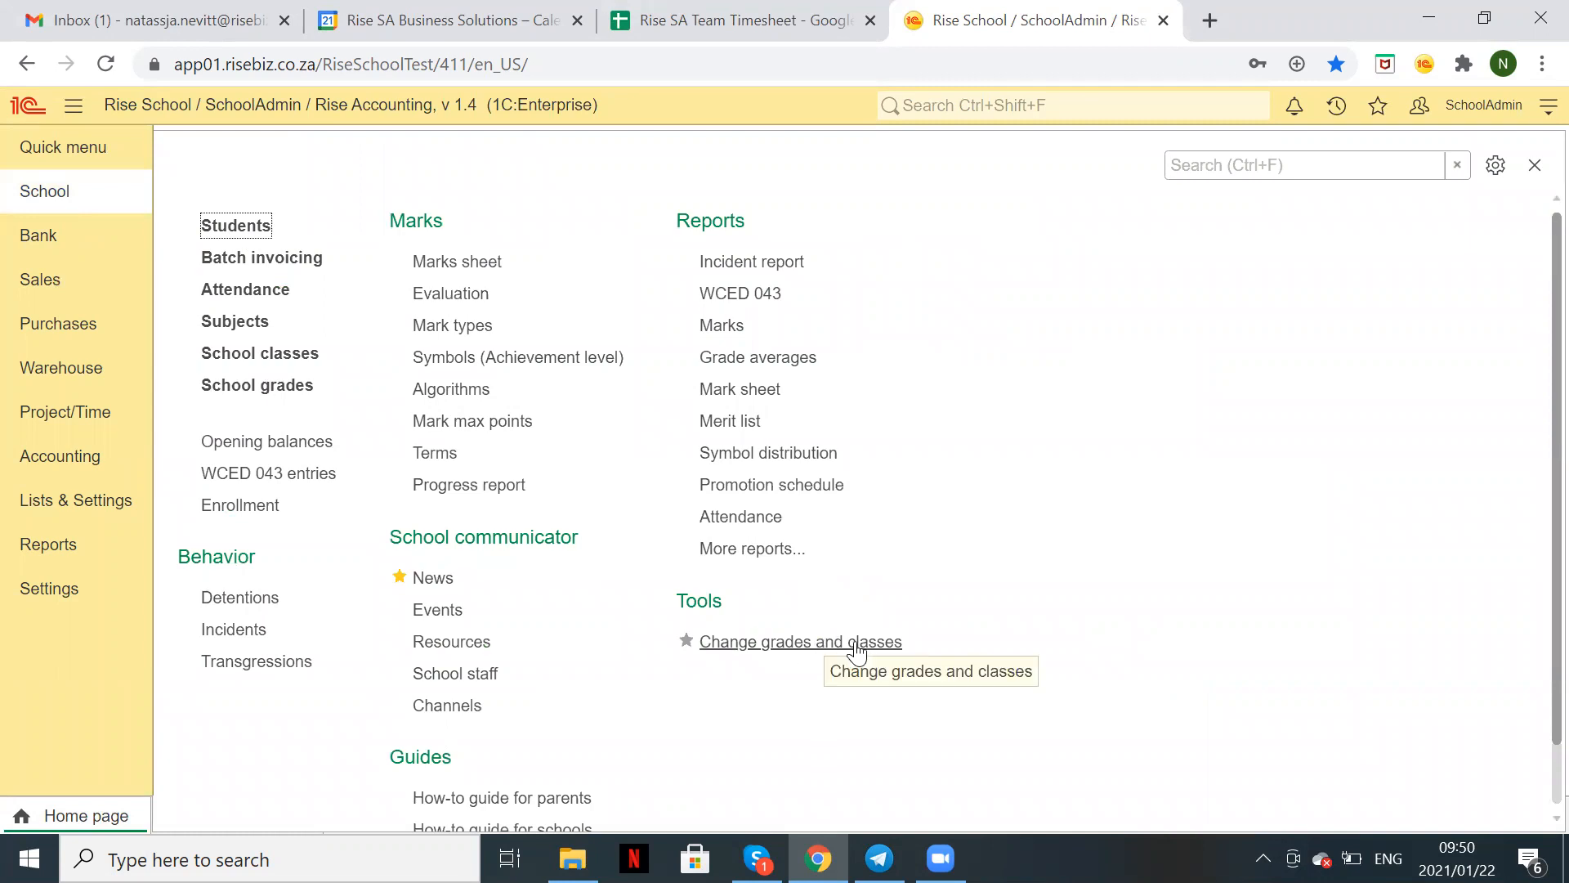
pyautogui.click(857, 643)
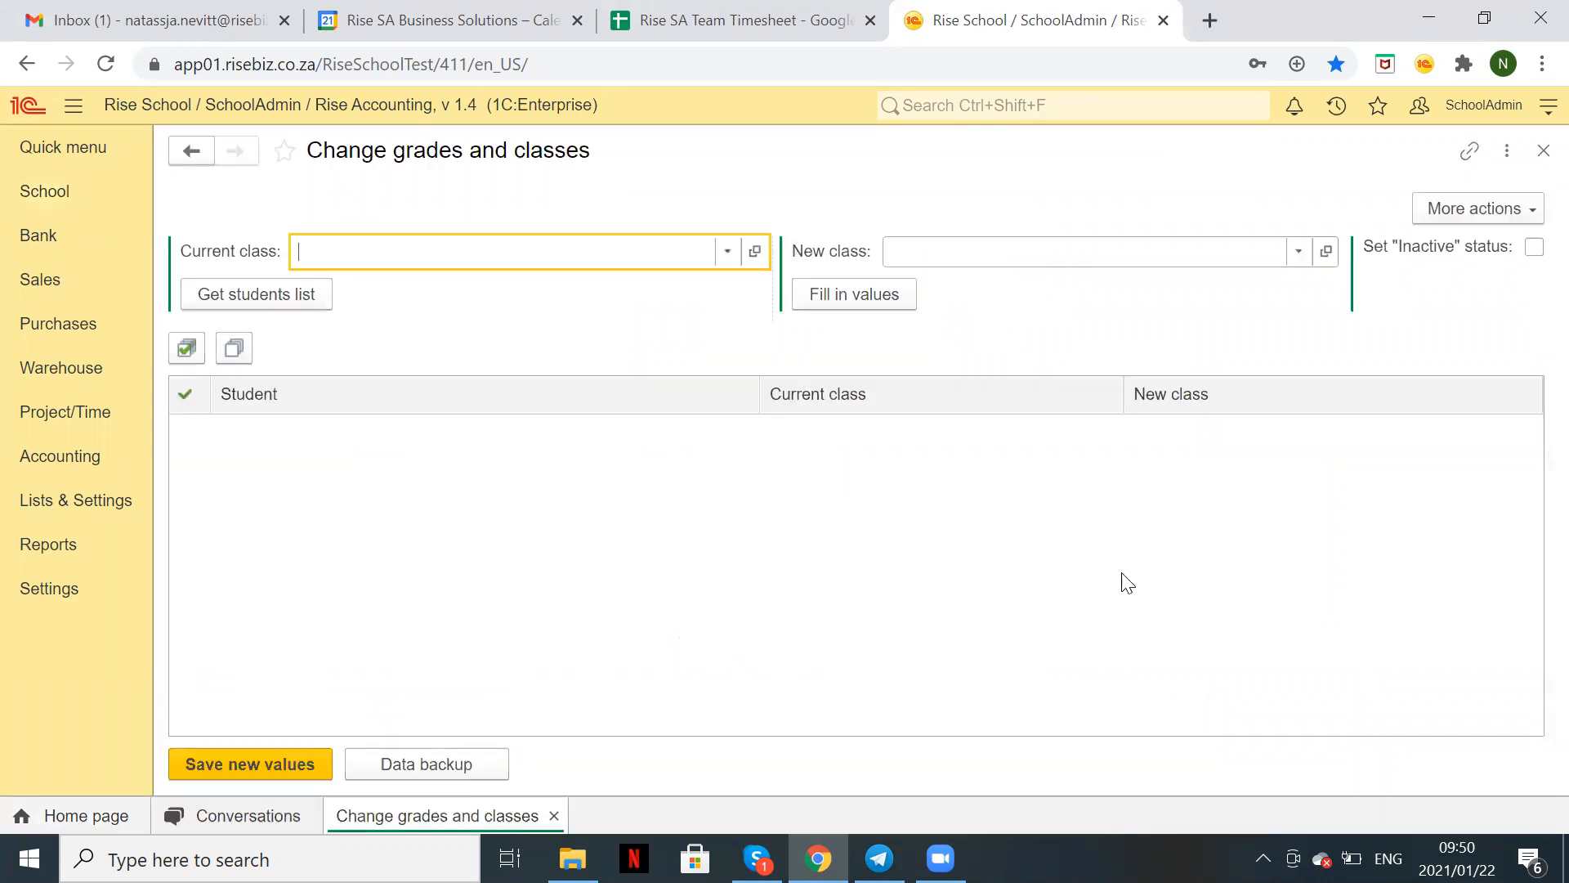
pyautogui.write('2w')
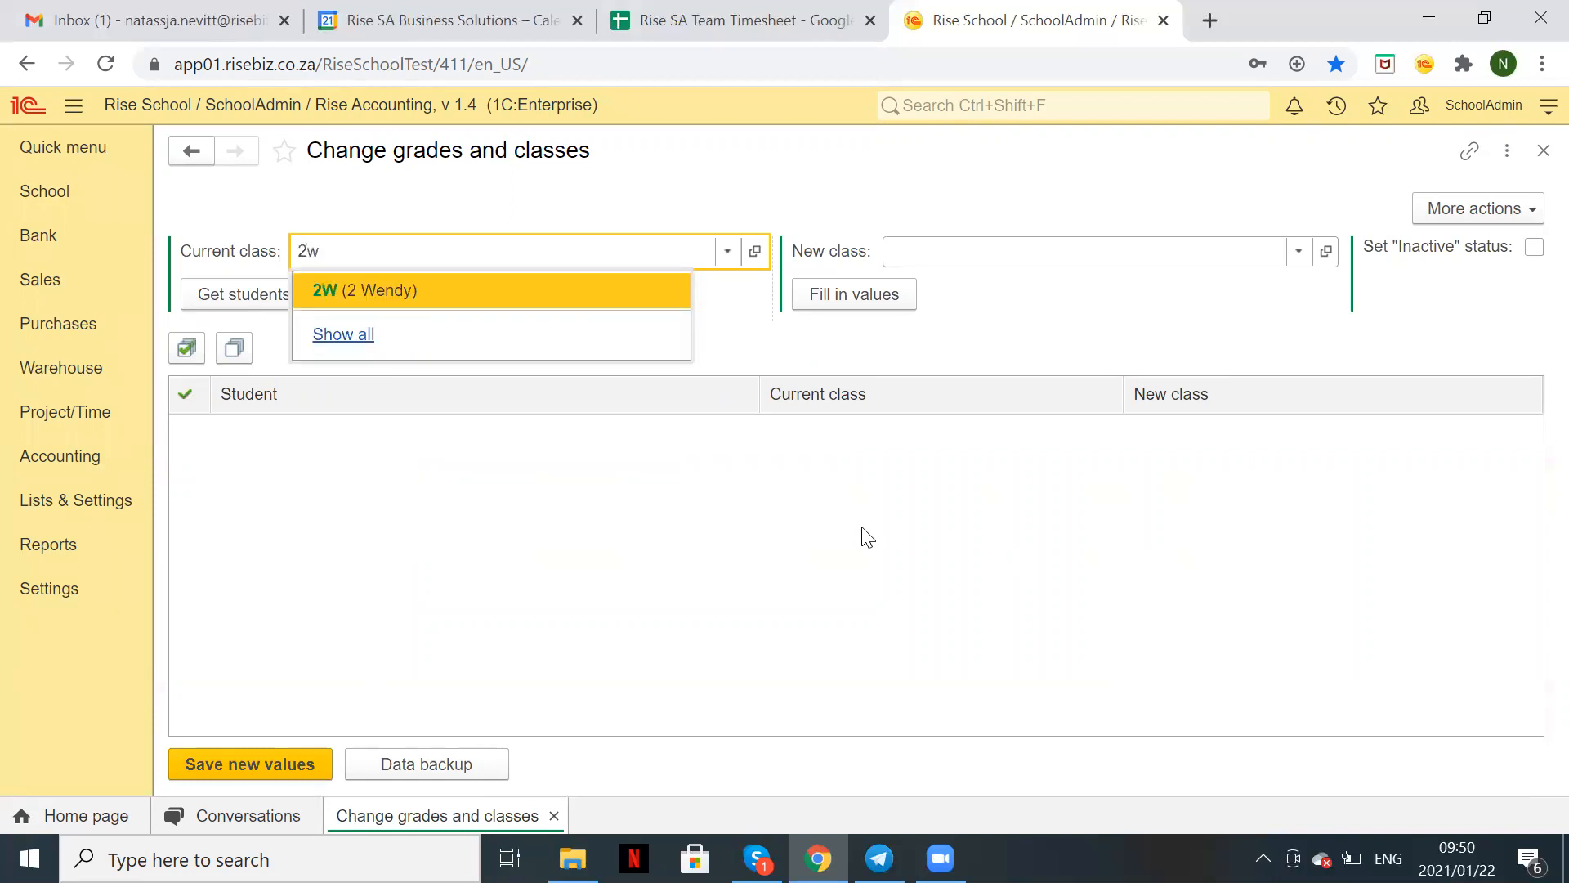
pyautogui.click(604, 292)
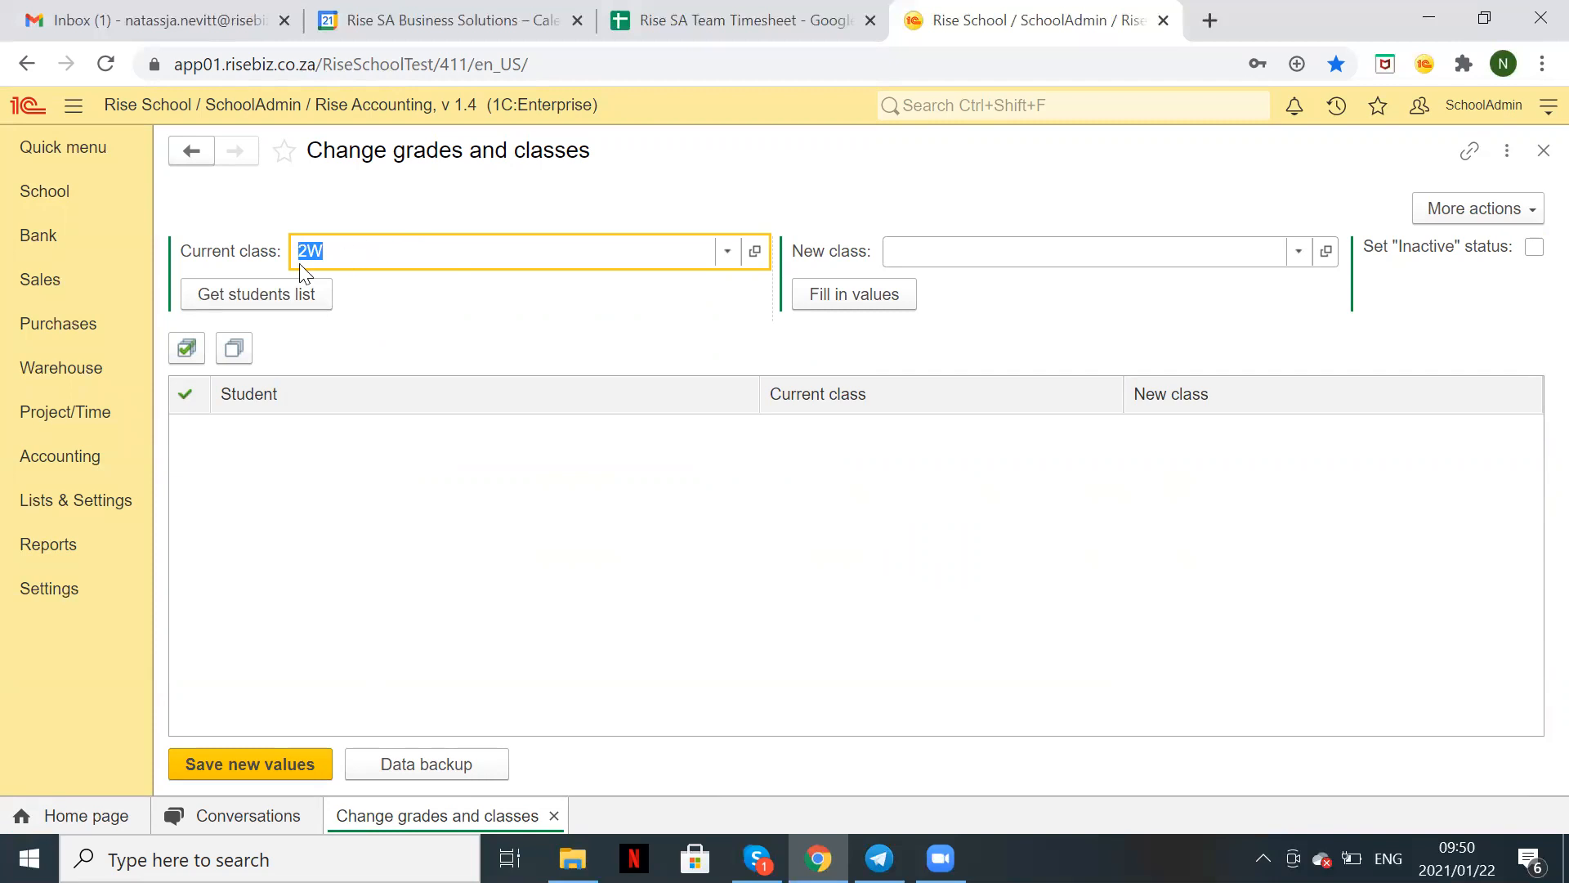
pyautogui.click(287, 300)
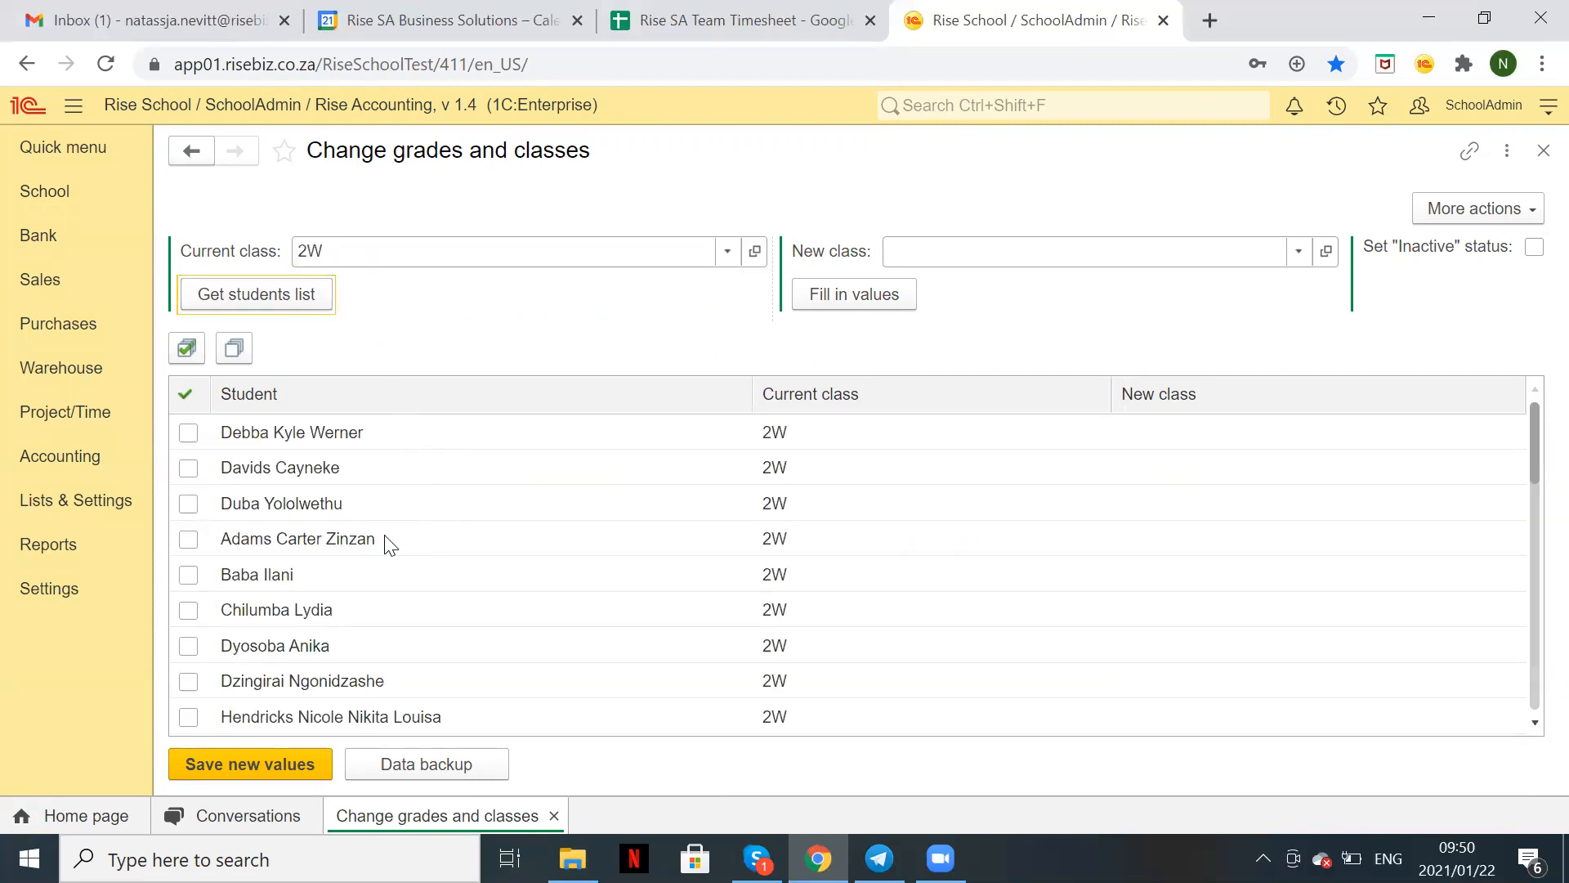
# Step: Mark the second, fourth and sixth students in the class 2W list
pyautogui.click(189, 538)
pyautogui.click(188, 609)
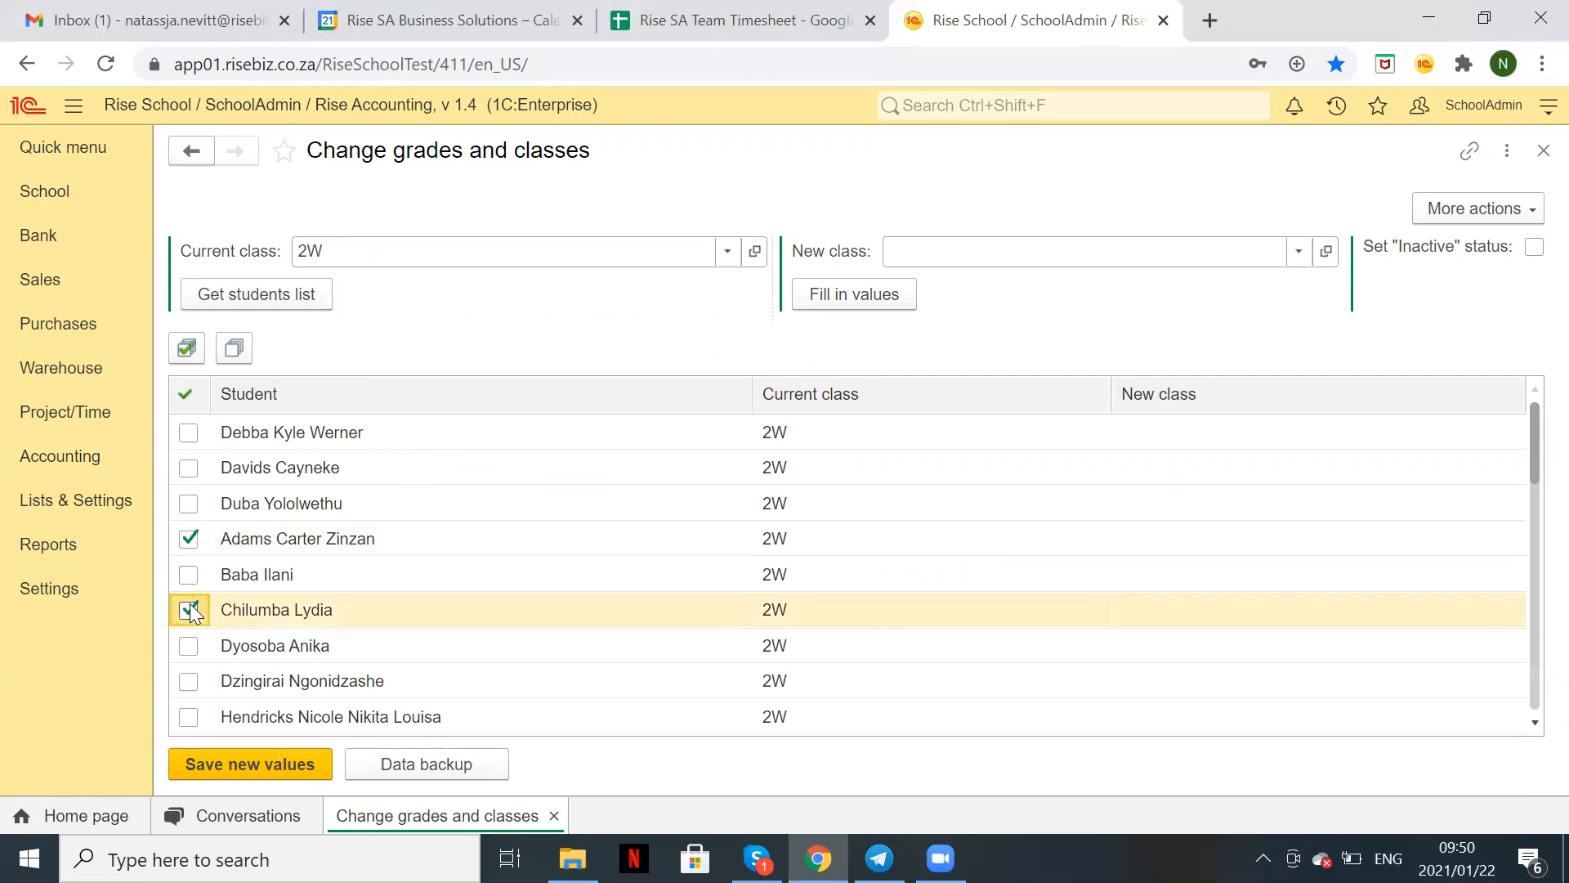
pyautogui.click(189, 467)
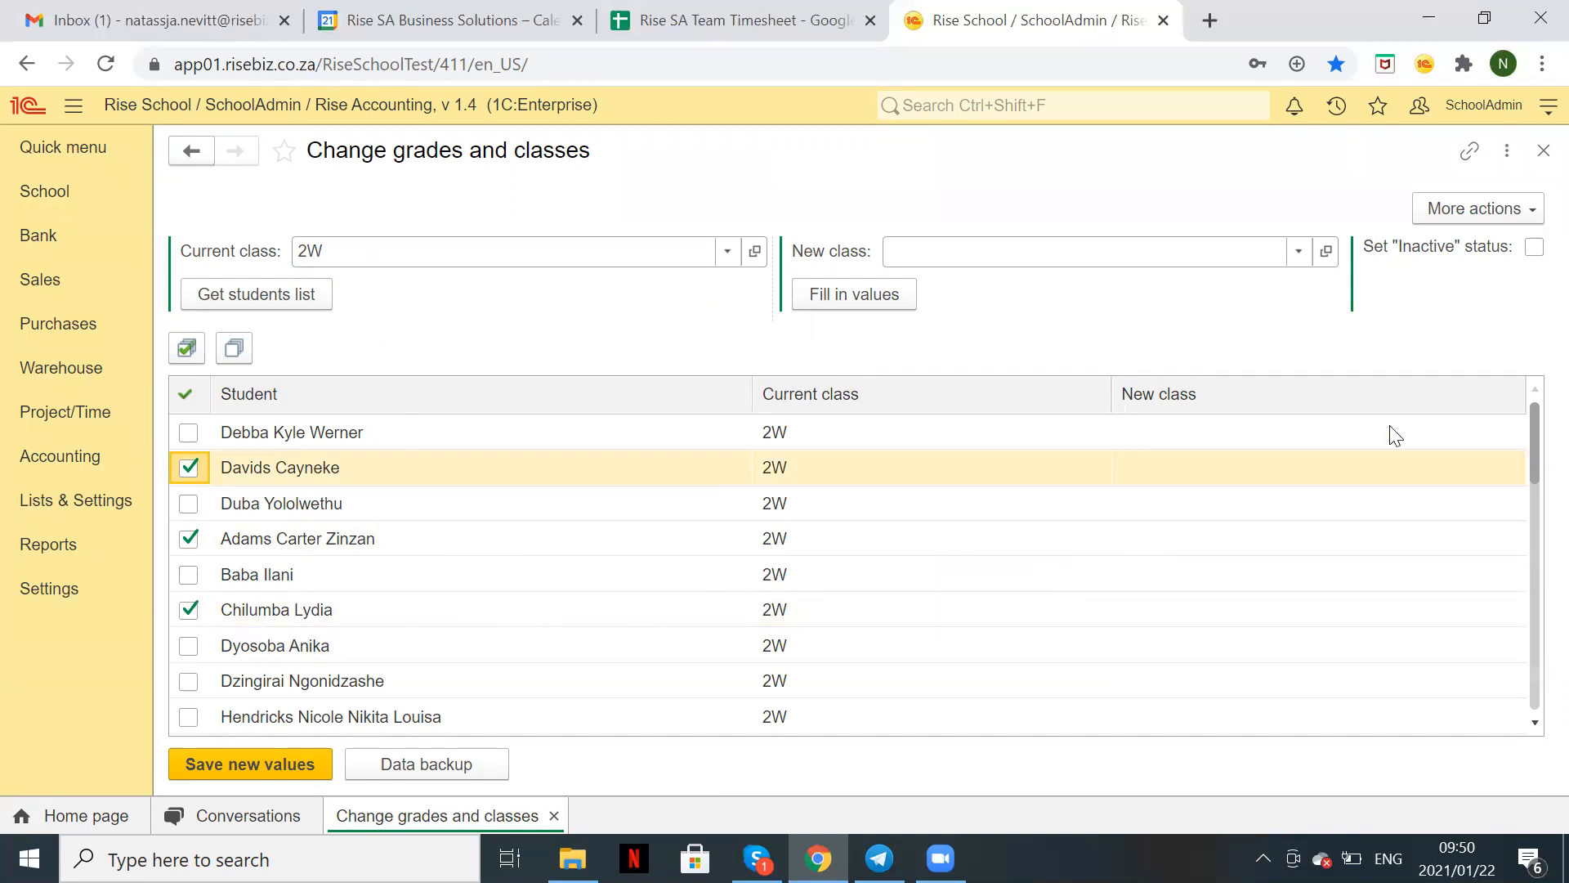
# Step: Enable setting the Inactive status and choose Transferred to different school as the inactivation reason
pyautogui.click(1534, 247)
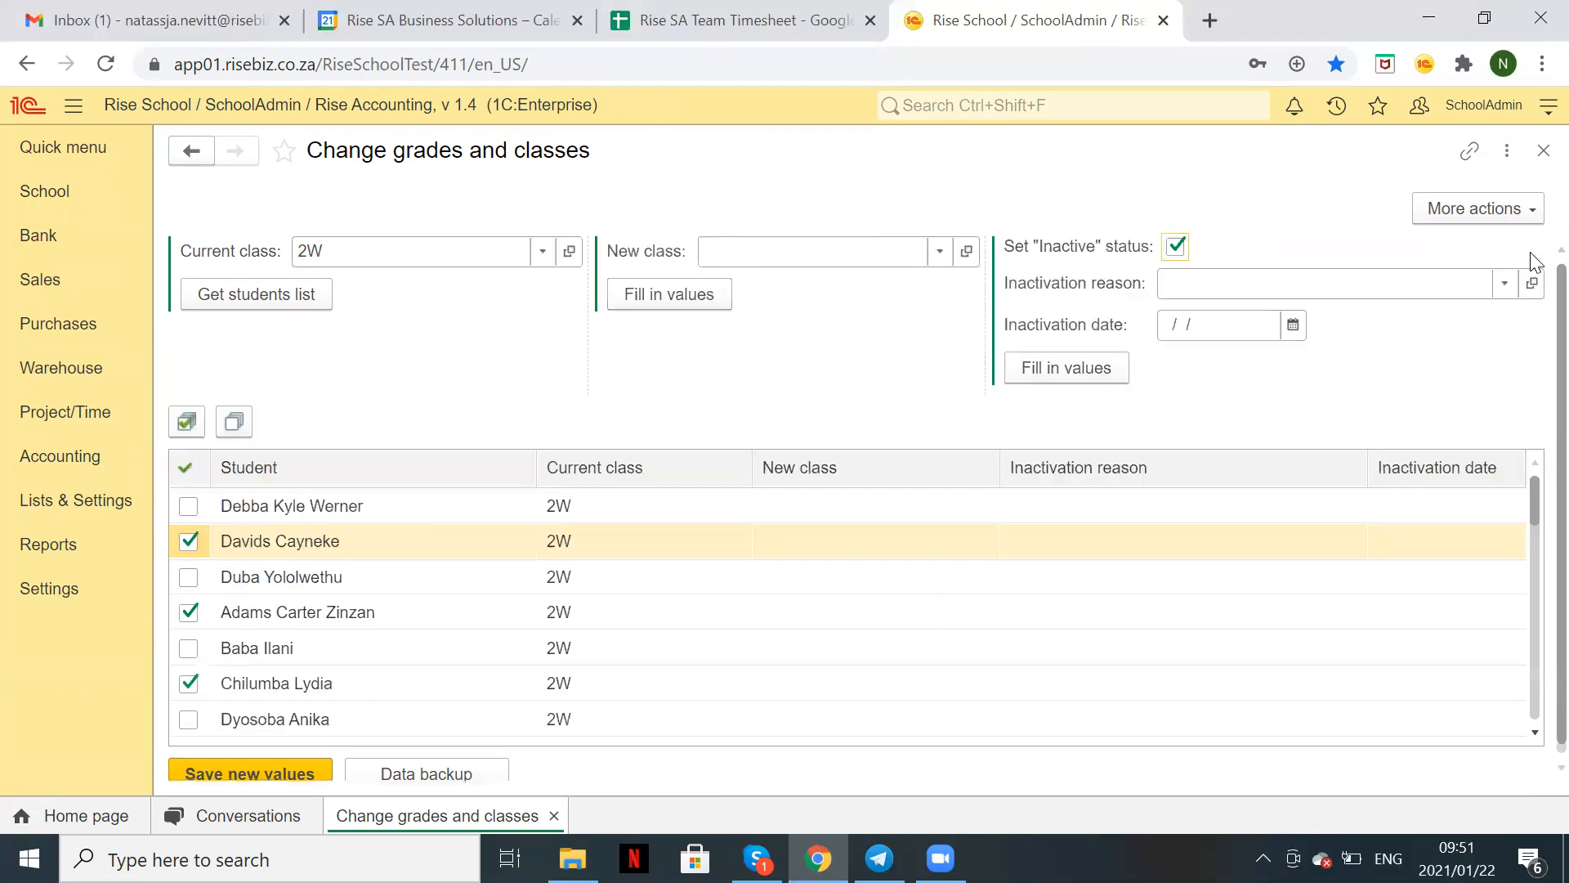
pyautogui.click(1218, 292)
pyautogui.click(1243, 360)
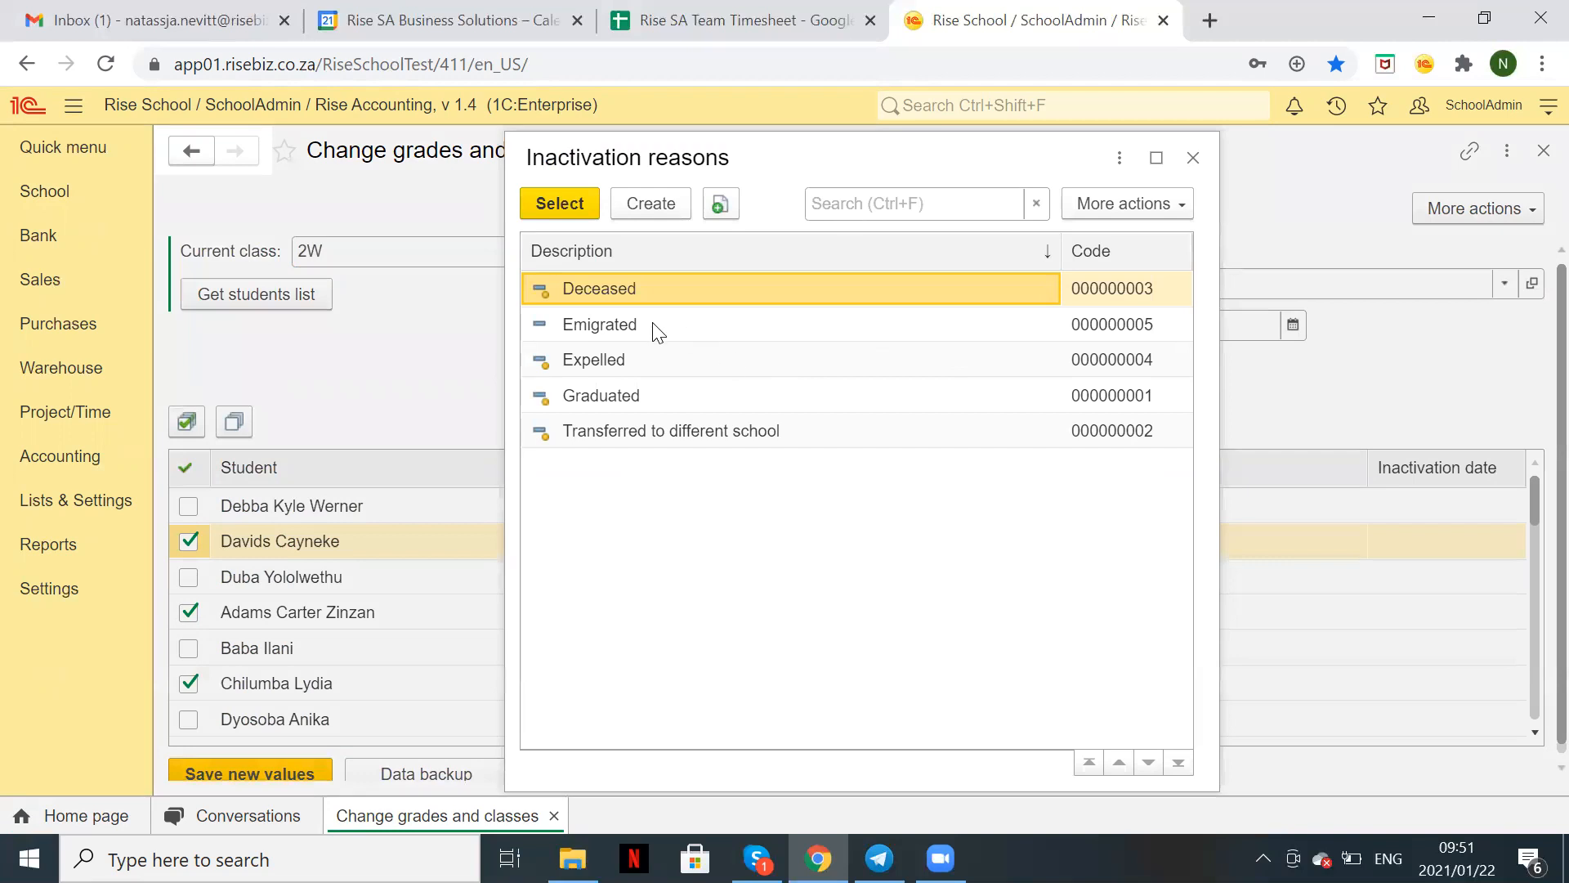
pyautogui.doubleClick(643, 430)
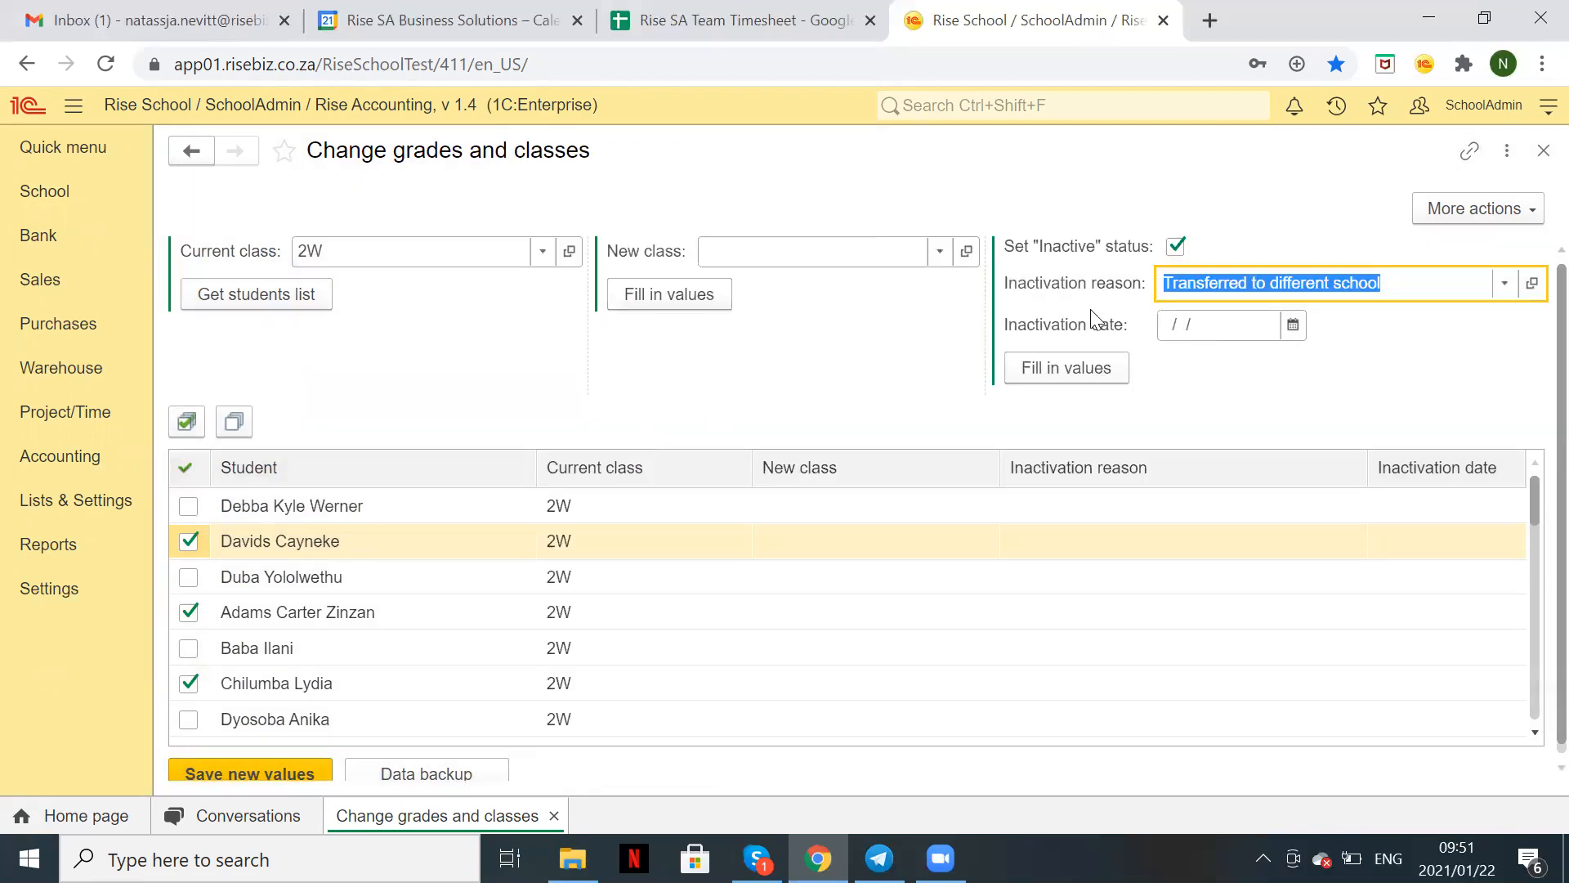
# Step: Set the inactivation date to 31/12/2020
pyautogui.click(1292, 326)
pyautogui.click(1125, 394)
pyautogui.click(1111, 333)
pyautogui.click(1155, 611)
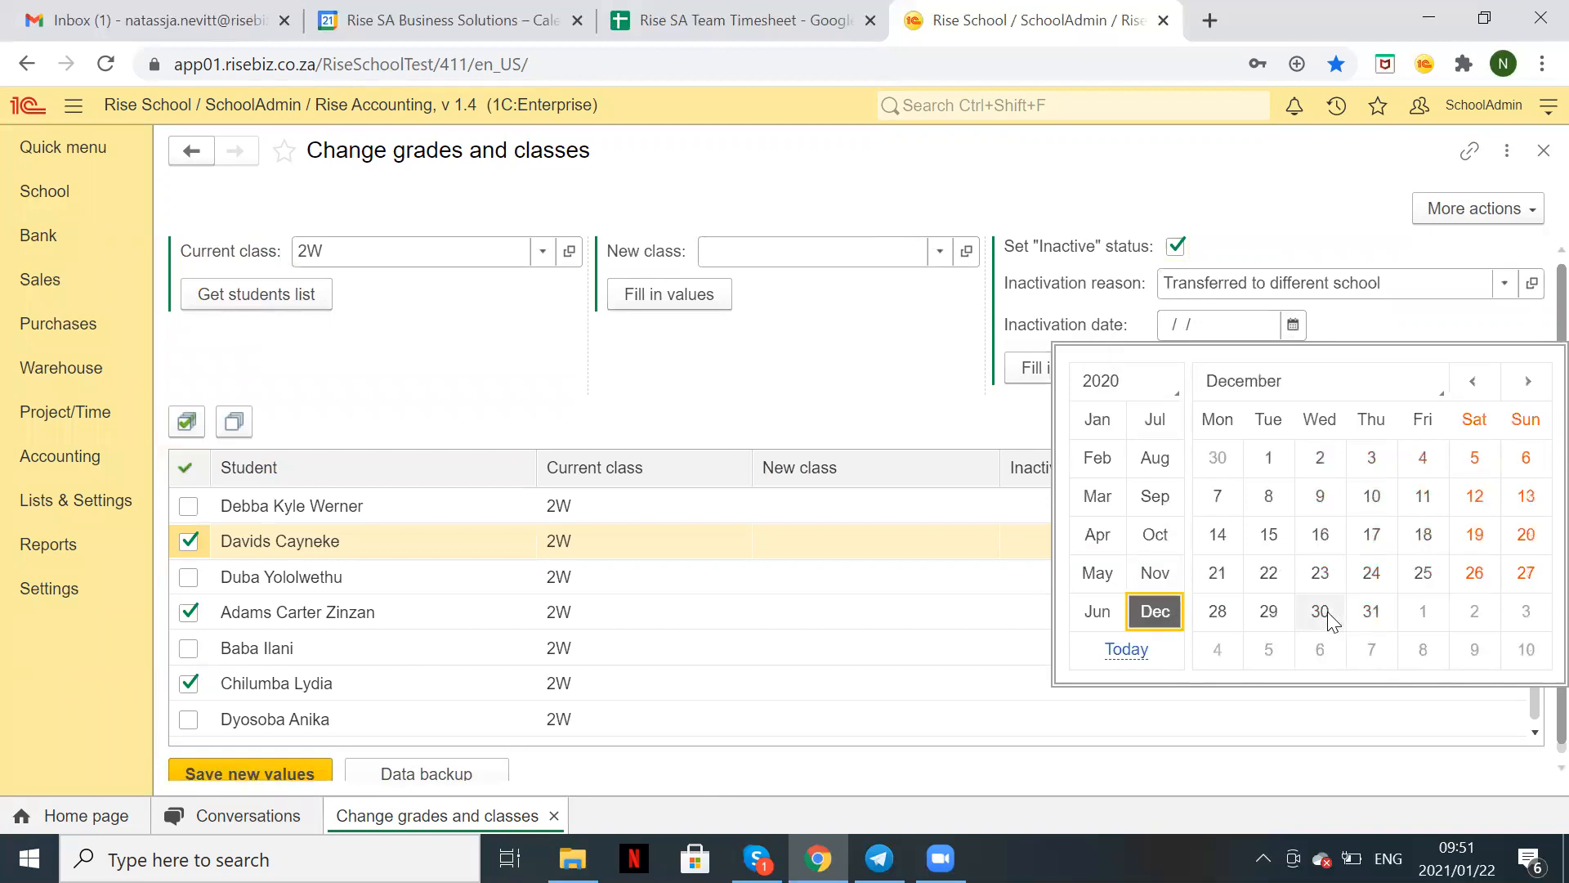
pyautogui.click(1371, 611)
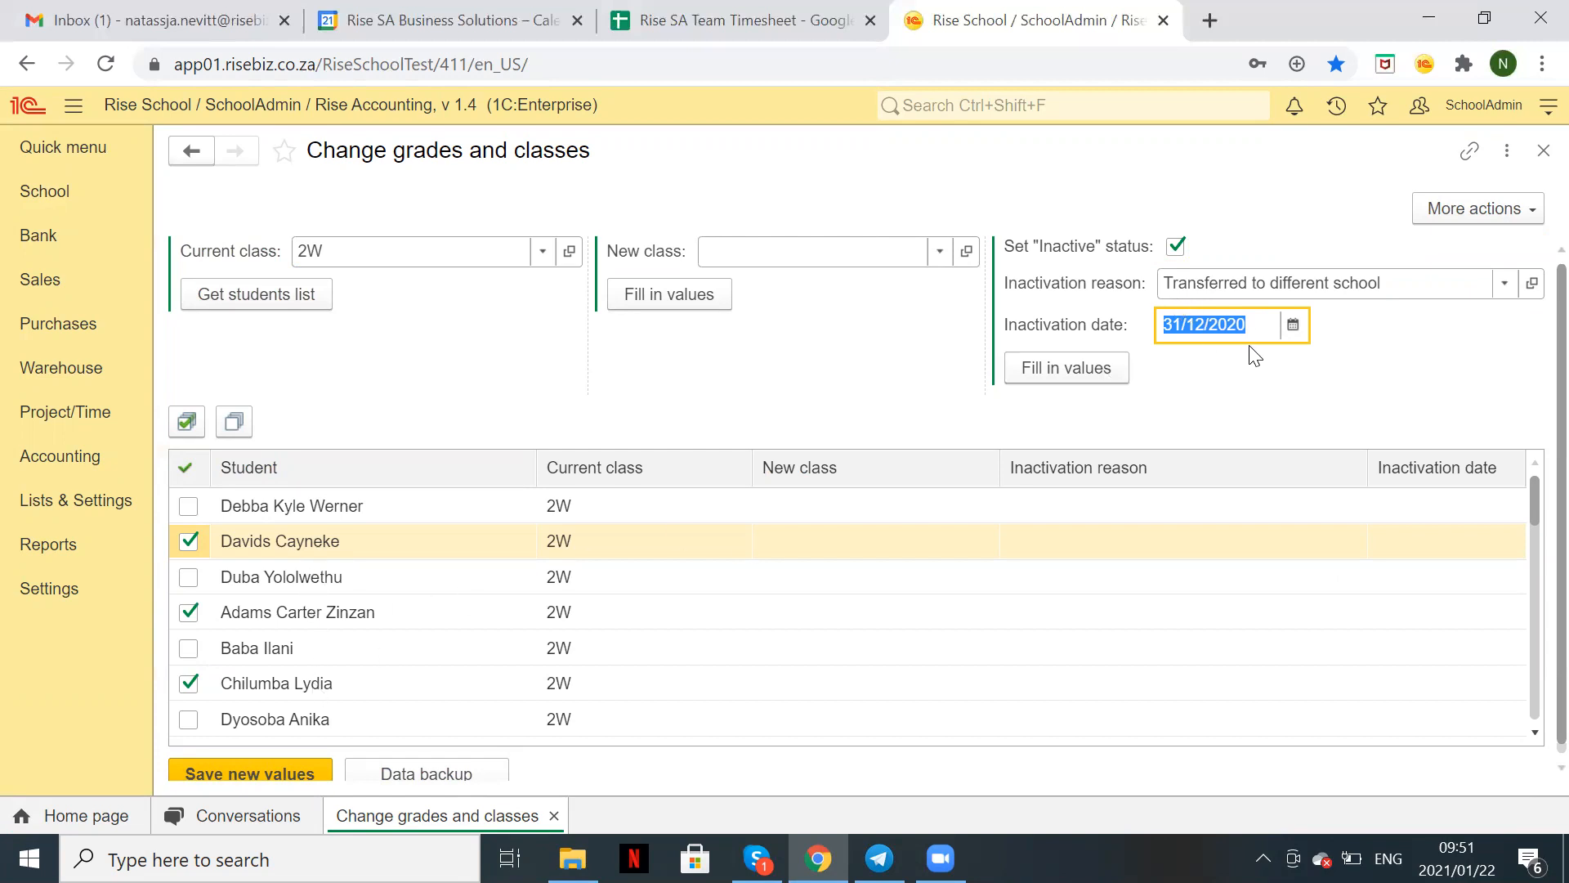
# Step: Fill in the inactivation values for the marked students and save them, closing the tool
pyautogui.click(1093, 370)
pyautogui.scroll(-3, 965, 600)
pyautogui.scroll(3, 963, 599)
pyautogui.click(288, 772)
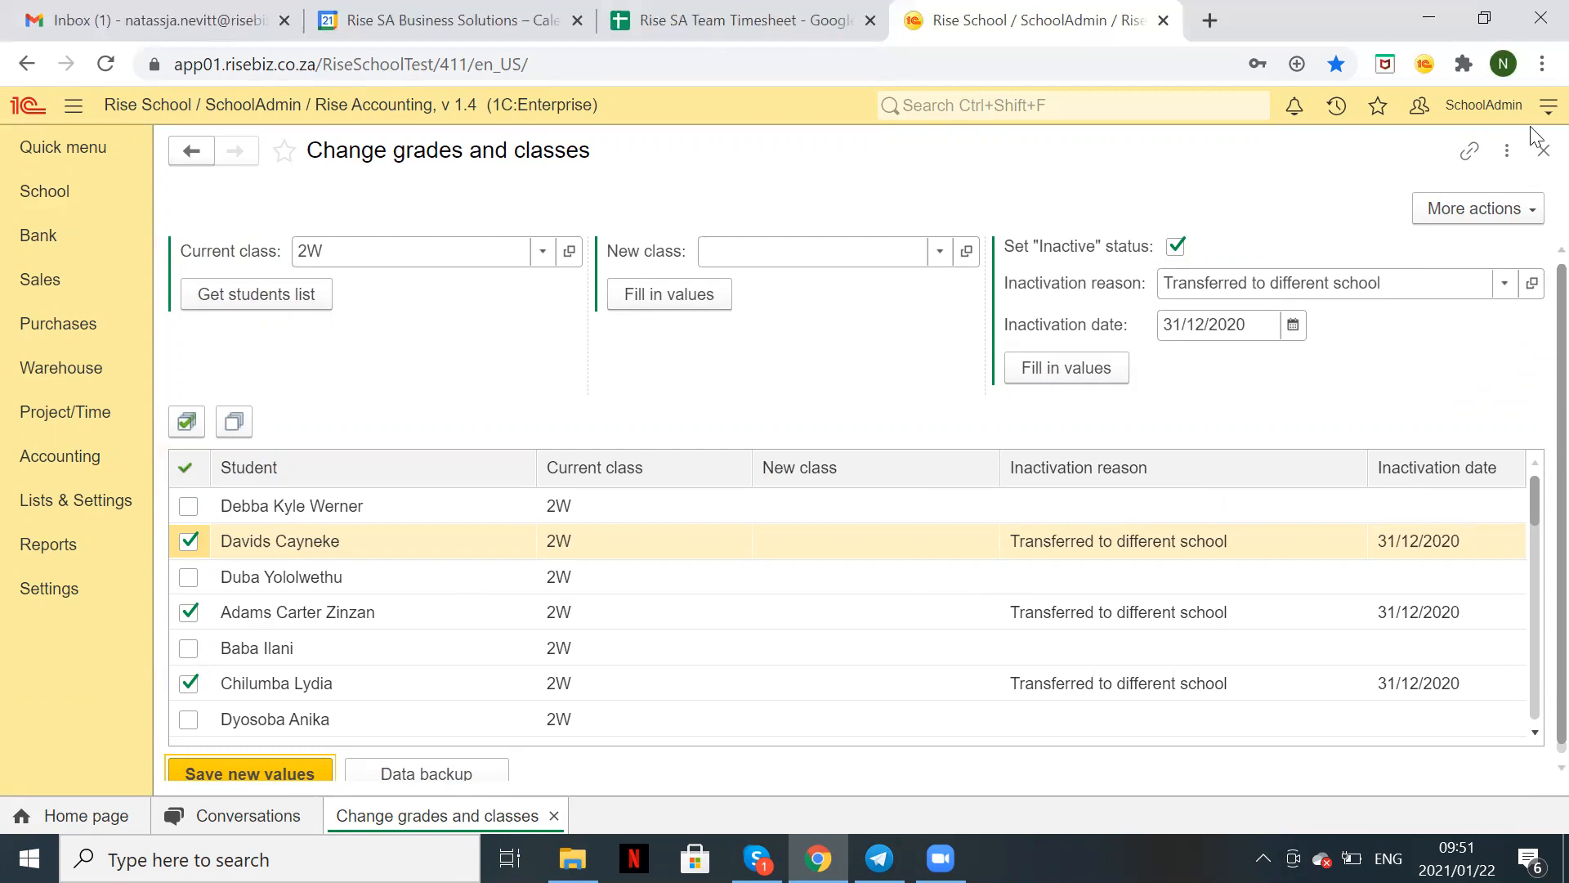
pyautogui.click(1543, 150)
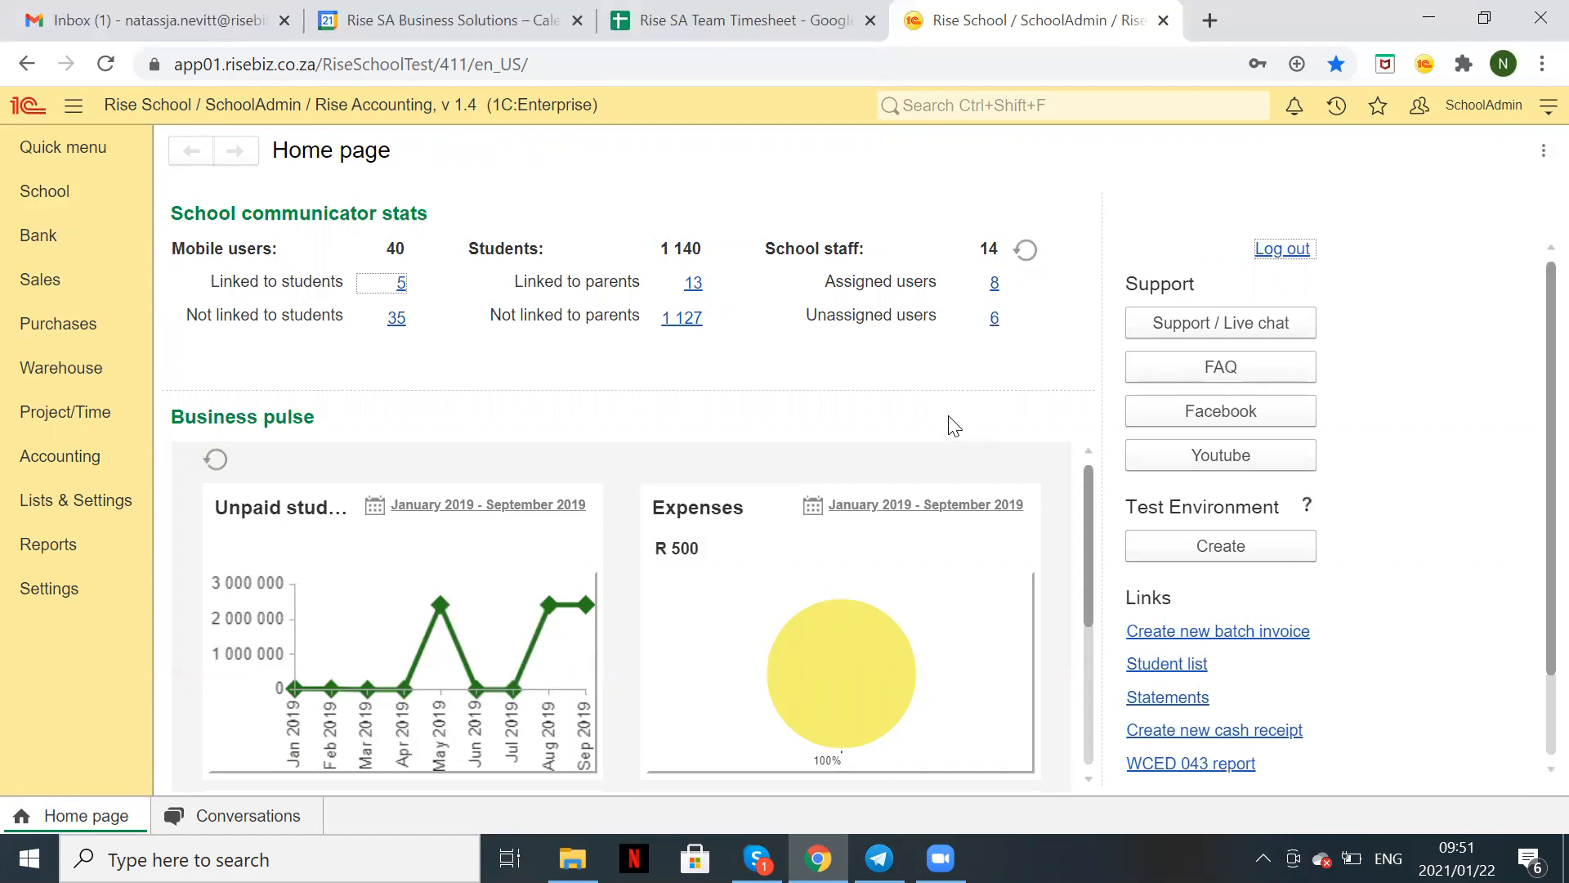
# Step: Reopen the Change grades and classes tool and load the remaining students of current class 2W
pyautogui.click(60, 204)
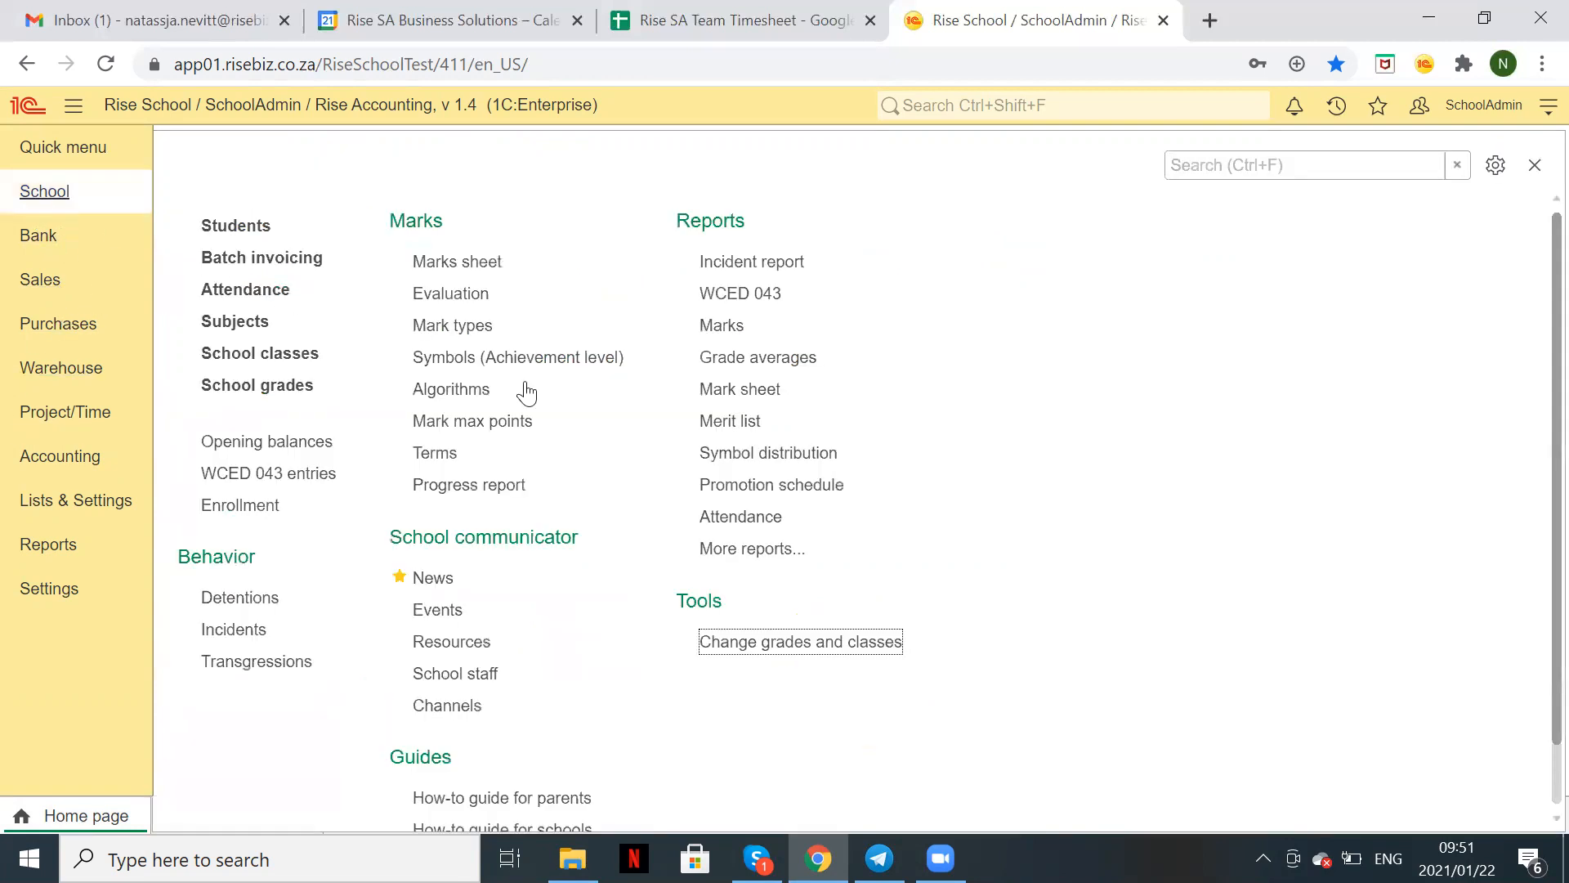
pyautogui.click(769, 643)
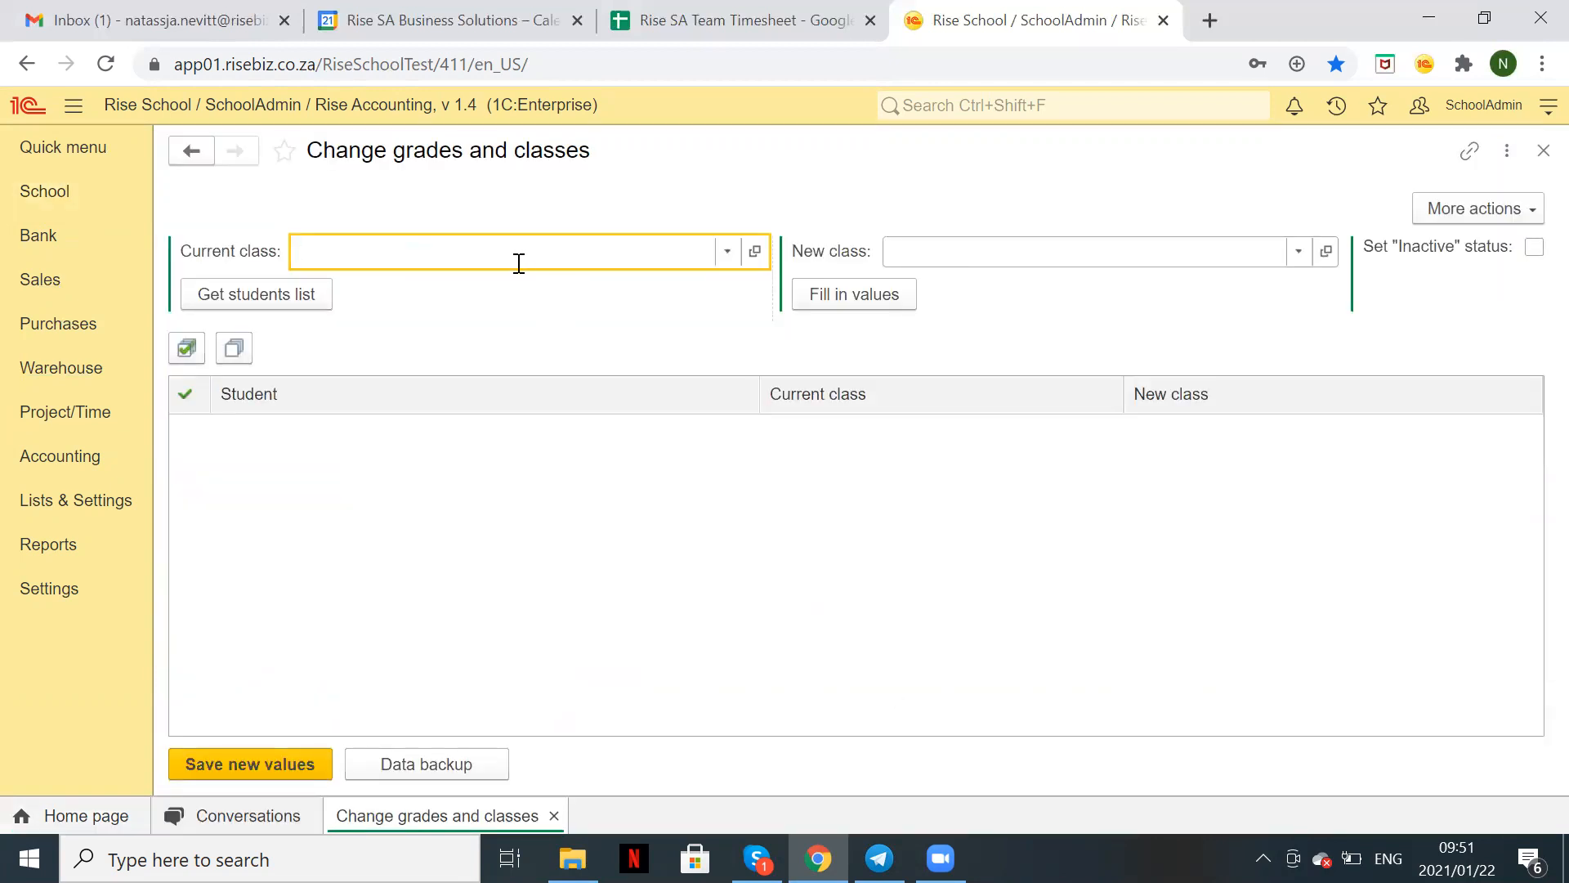
pyautogui.write('2w')
pyautogui.click(438, 304)
pyautogui.click(299, 294)
pyautogui.scroll(-10, 466, 585)
pyautogui.scroll(8, 470, 572)
pyautogui.scroll(2, 470, 572)
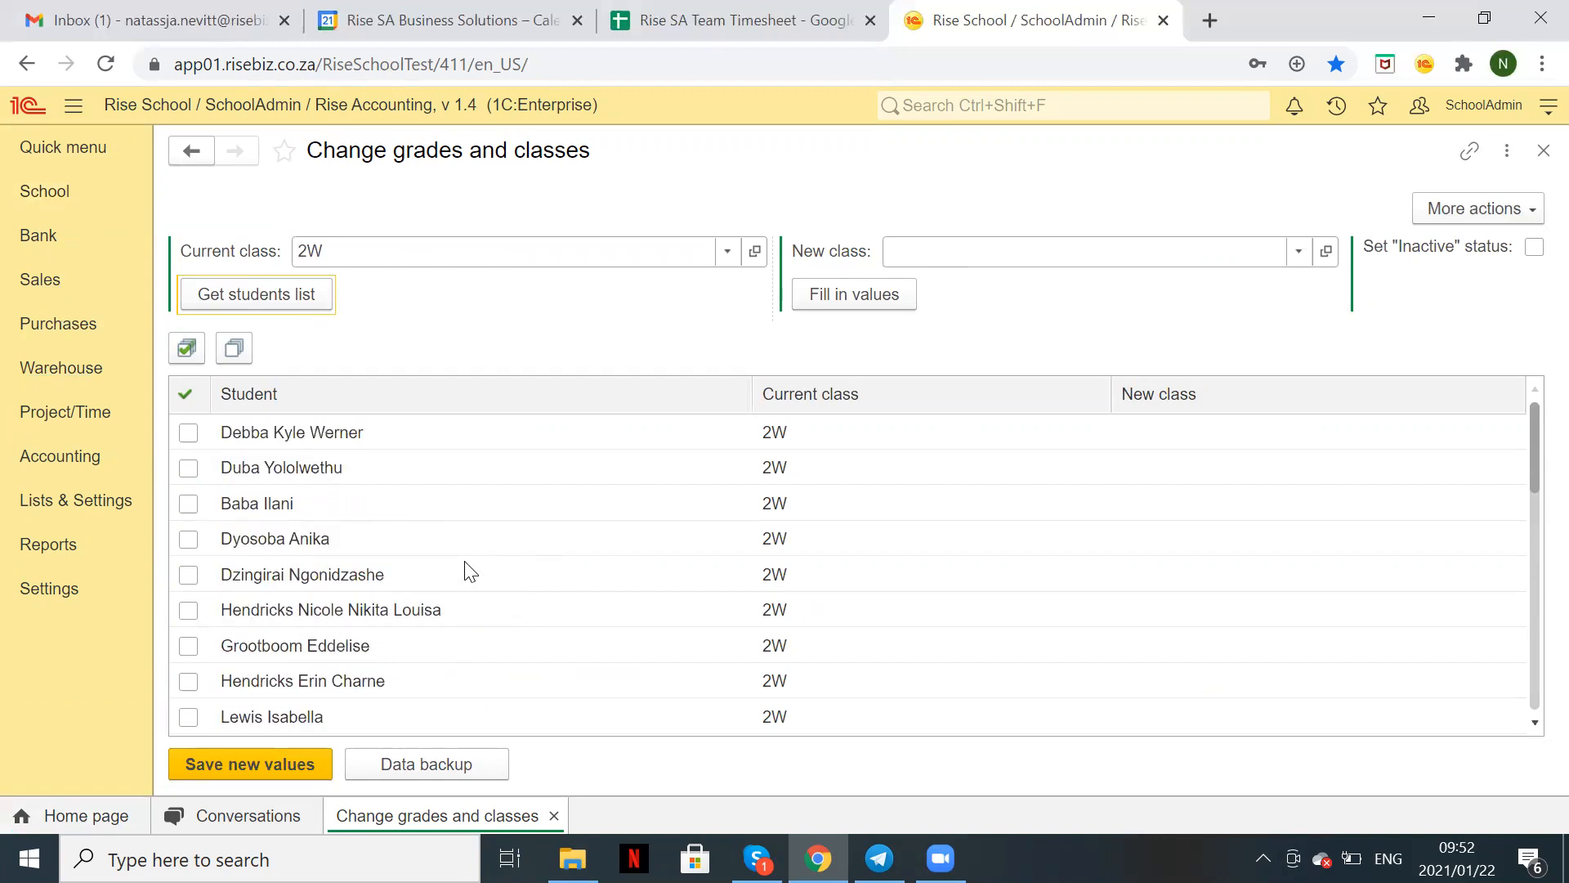
# Step: Mark all students of class 2W, and unmark the five students just before the last three in the list
pyautogui.click(186, 348)
pyautogui.scroll(-10, 466, 609)
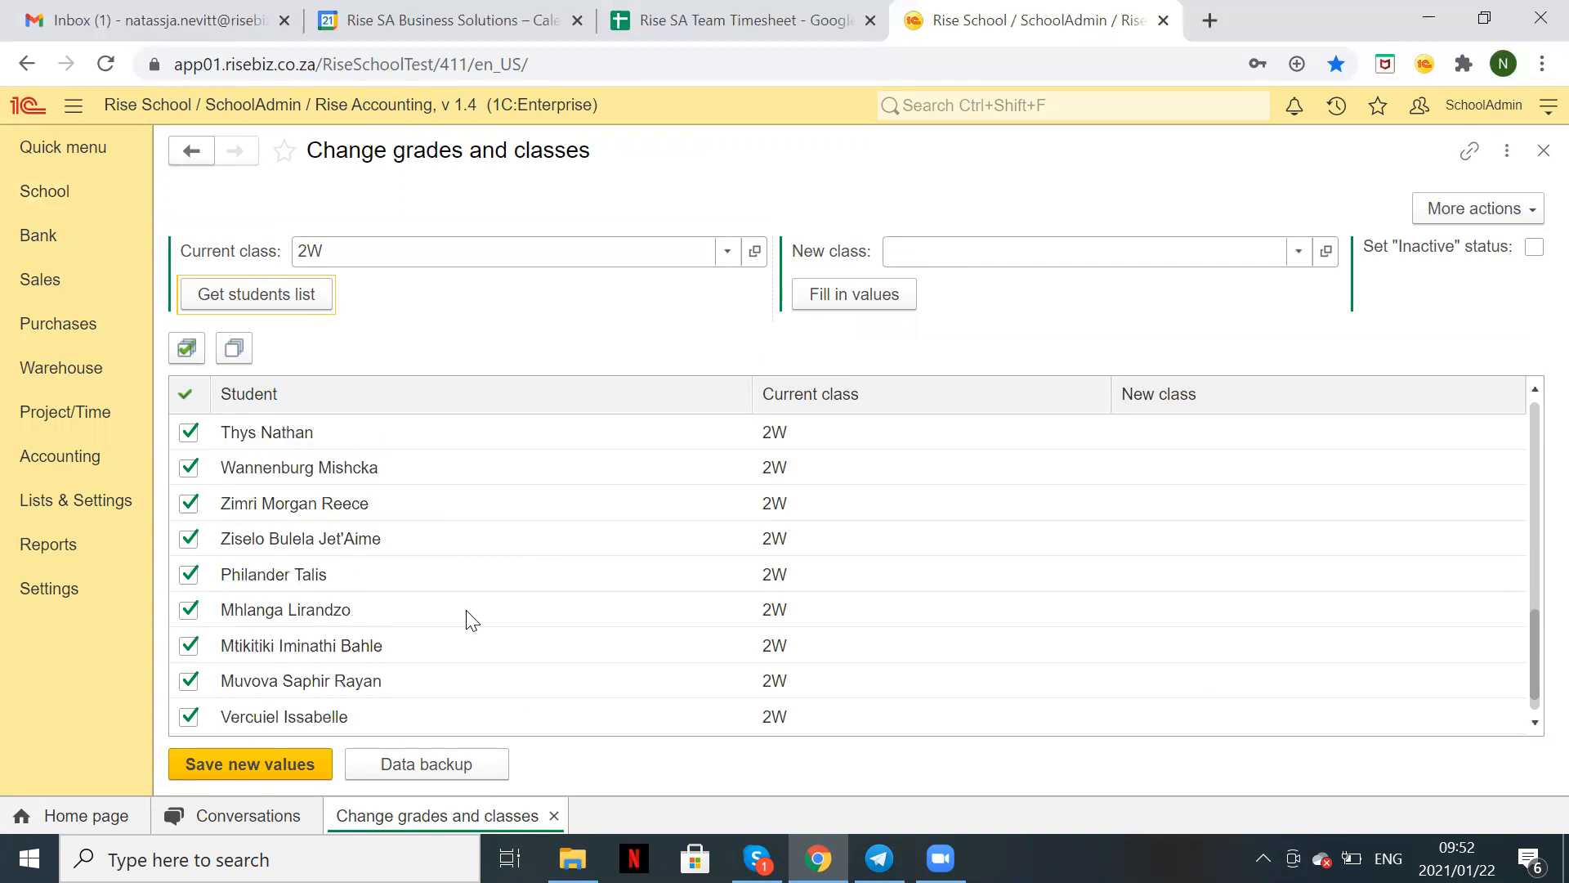
pyautogui.click(189, 503)
pyautogui.click(189, 539)
pyautogui.click(189, 574)
pyautogui.click(189, 609)
pyautogui.click(189, 646)
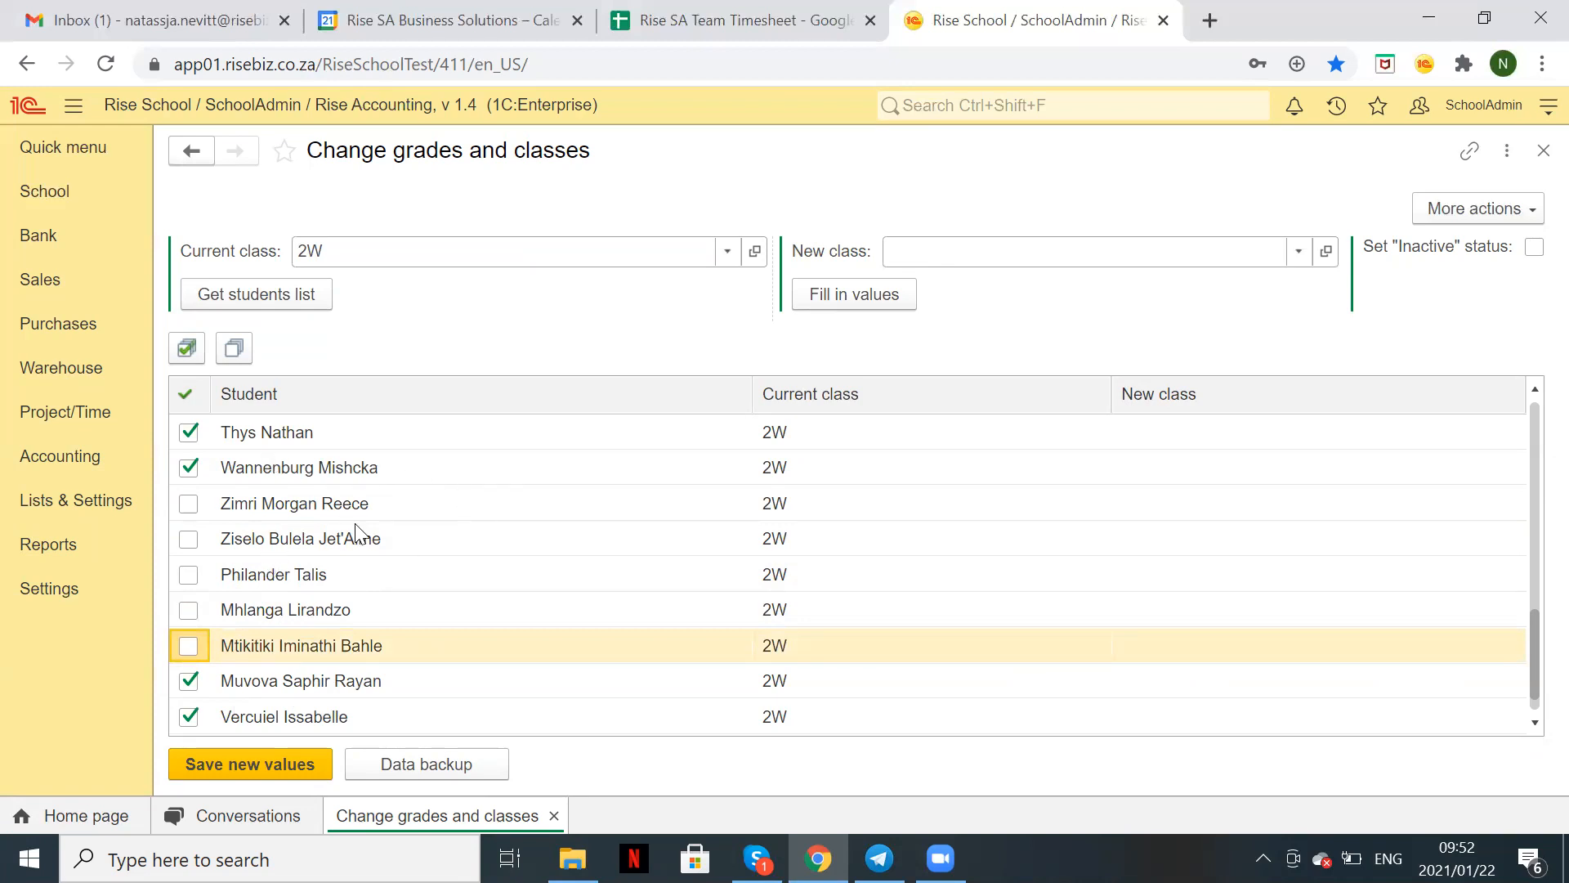
pyautogui.scroll(10, 760, 513)
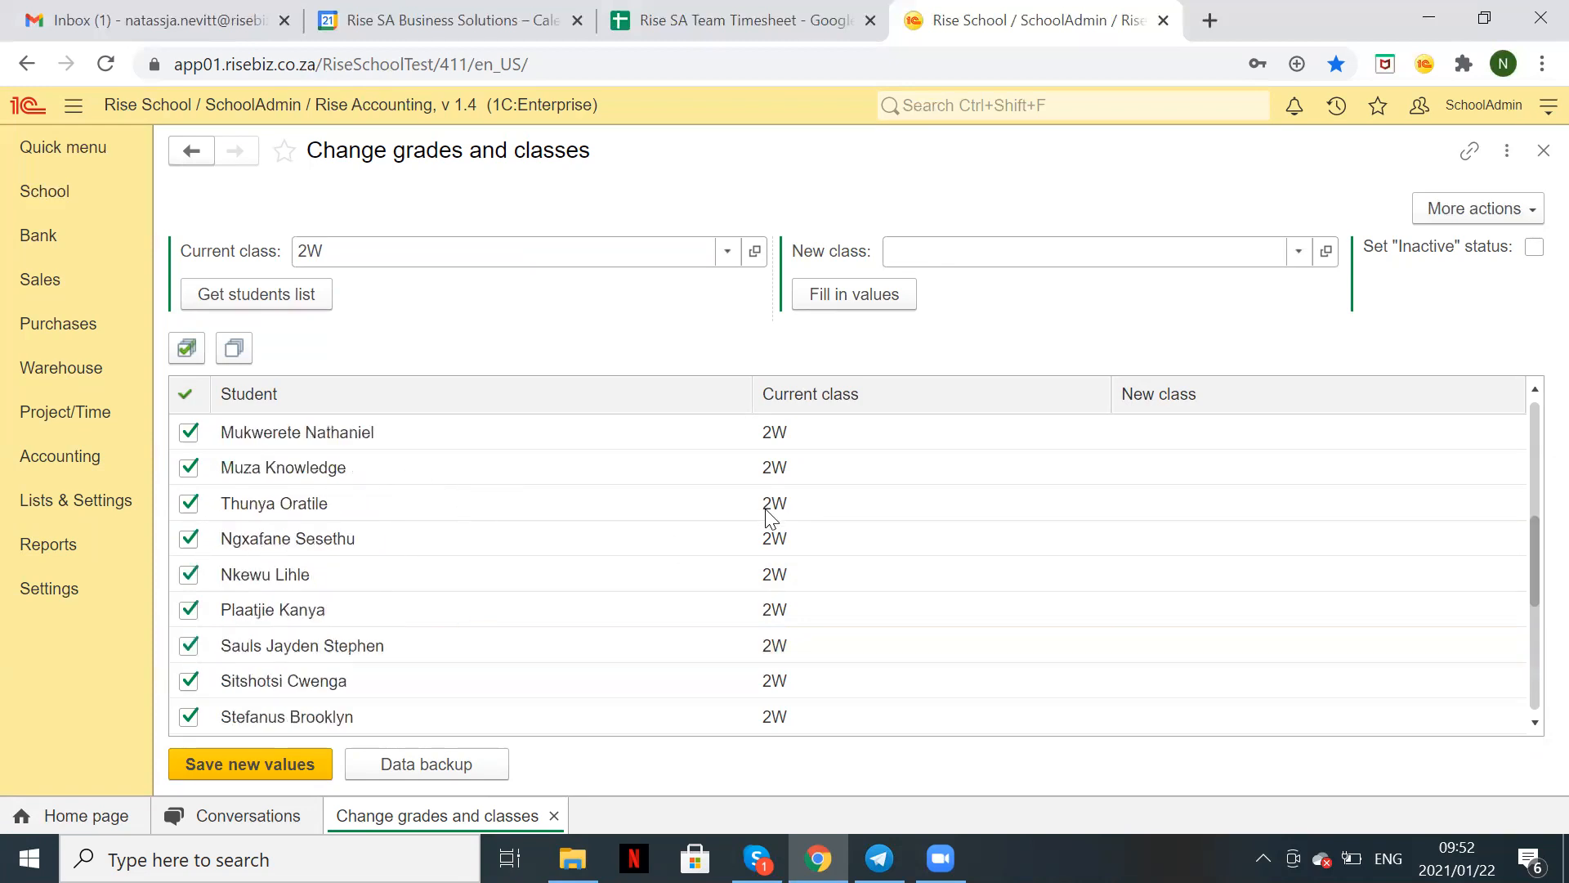
pyautogui.scroll(-10, 768, 516)
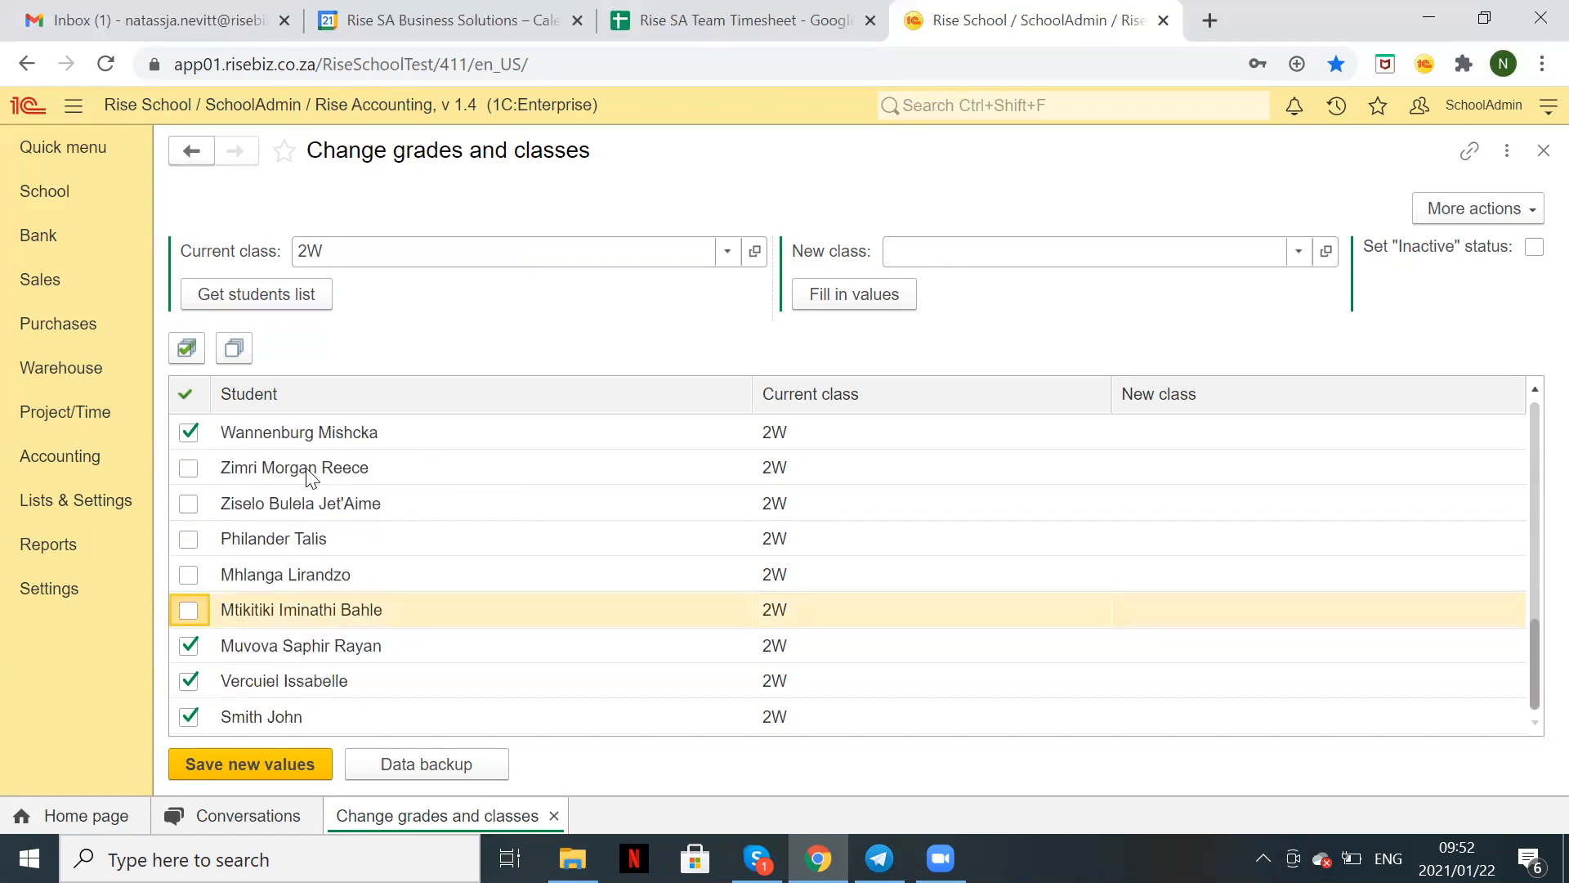
# Step: Fill in new class 3D for the marked 2W students and save the new values, closing the tool
pyautogui.click(343, 658)
pyautogui.scroll(10, 768, 482)
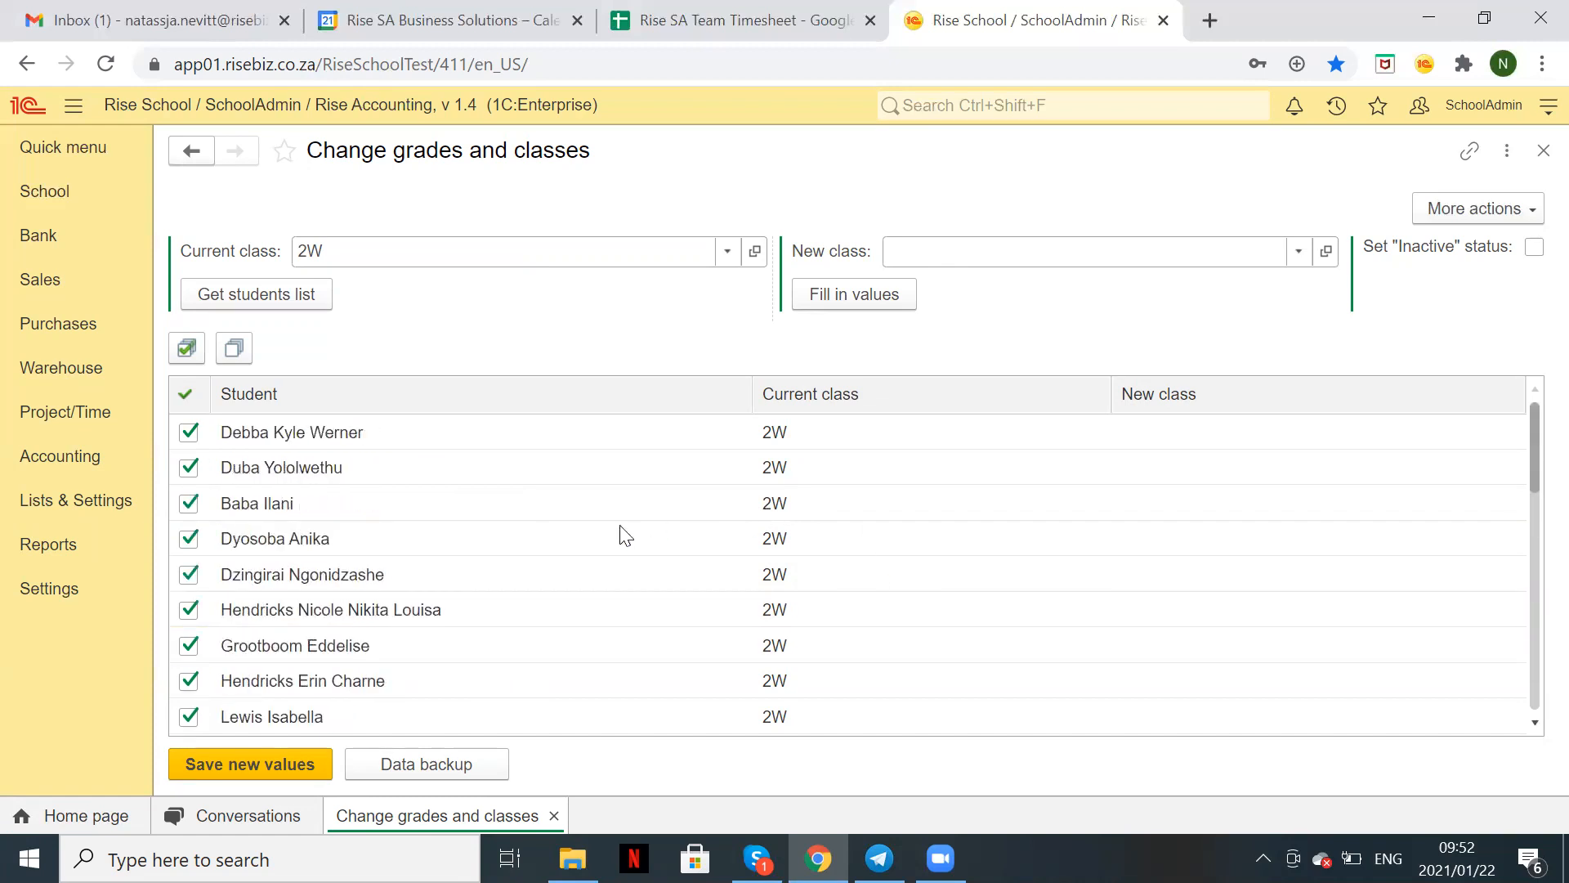
pyautogui.click(1078, 250)
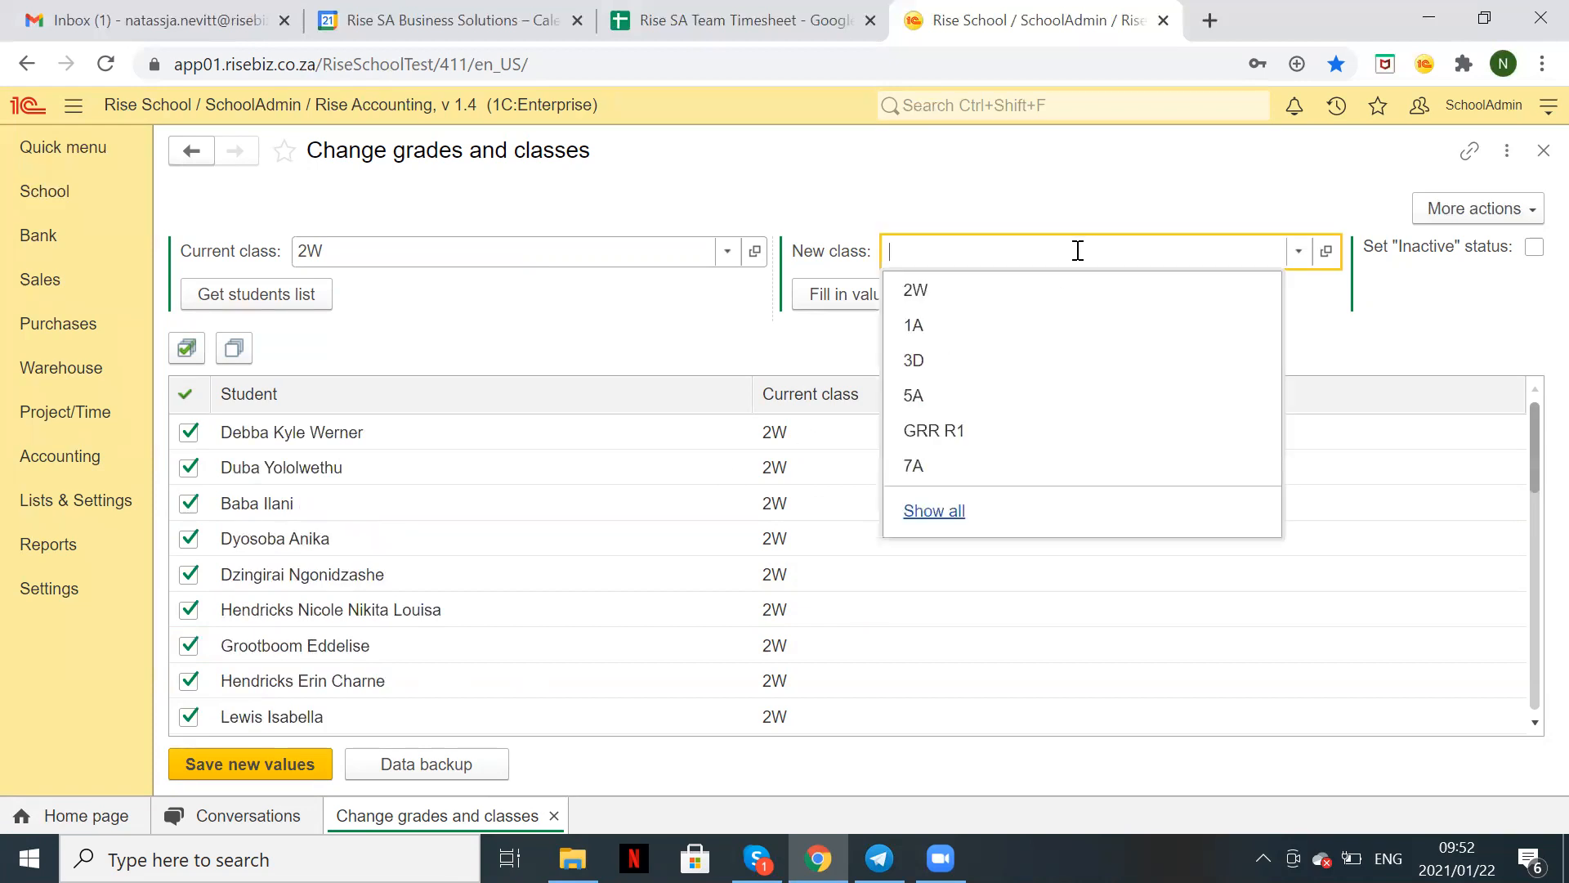
pyautogui.click(915, 366)
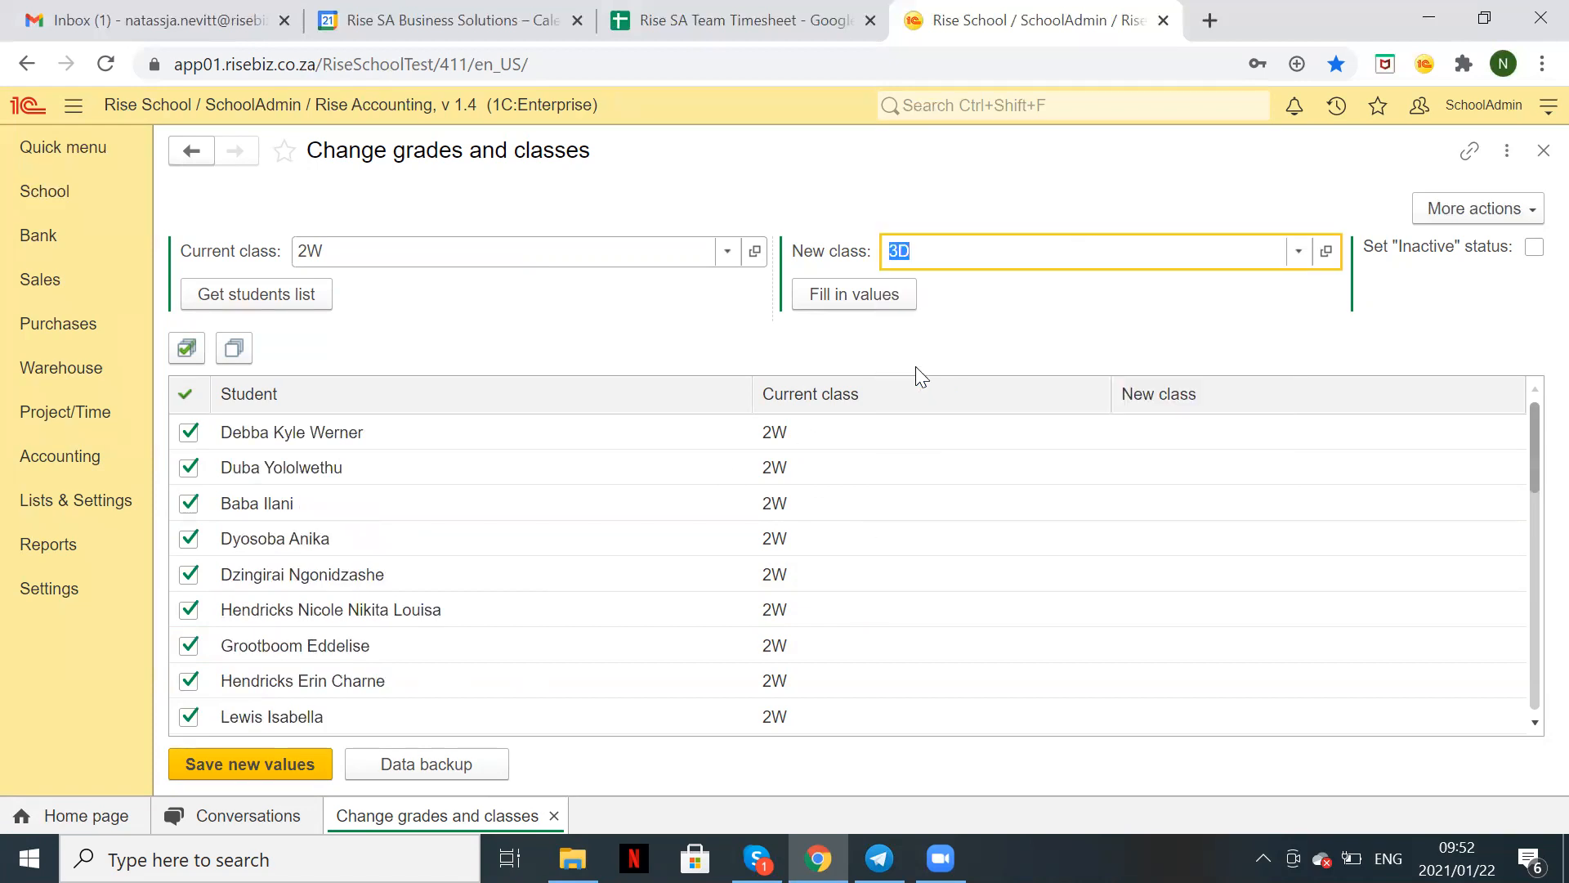
pyautogui.click(889, 299)
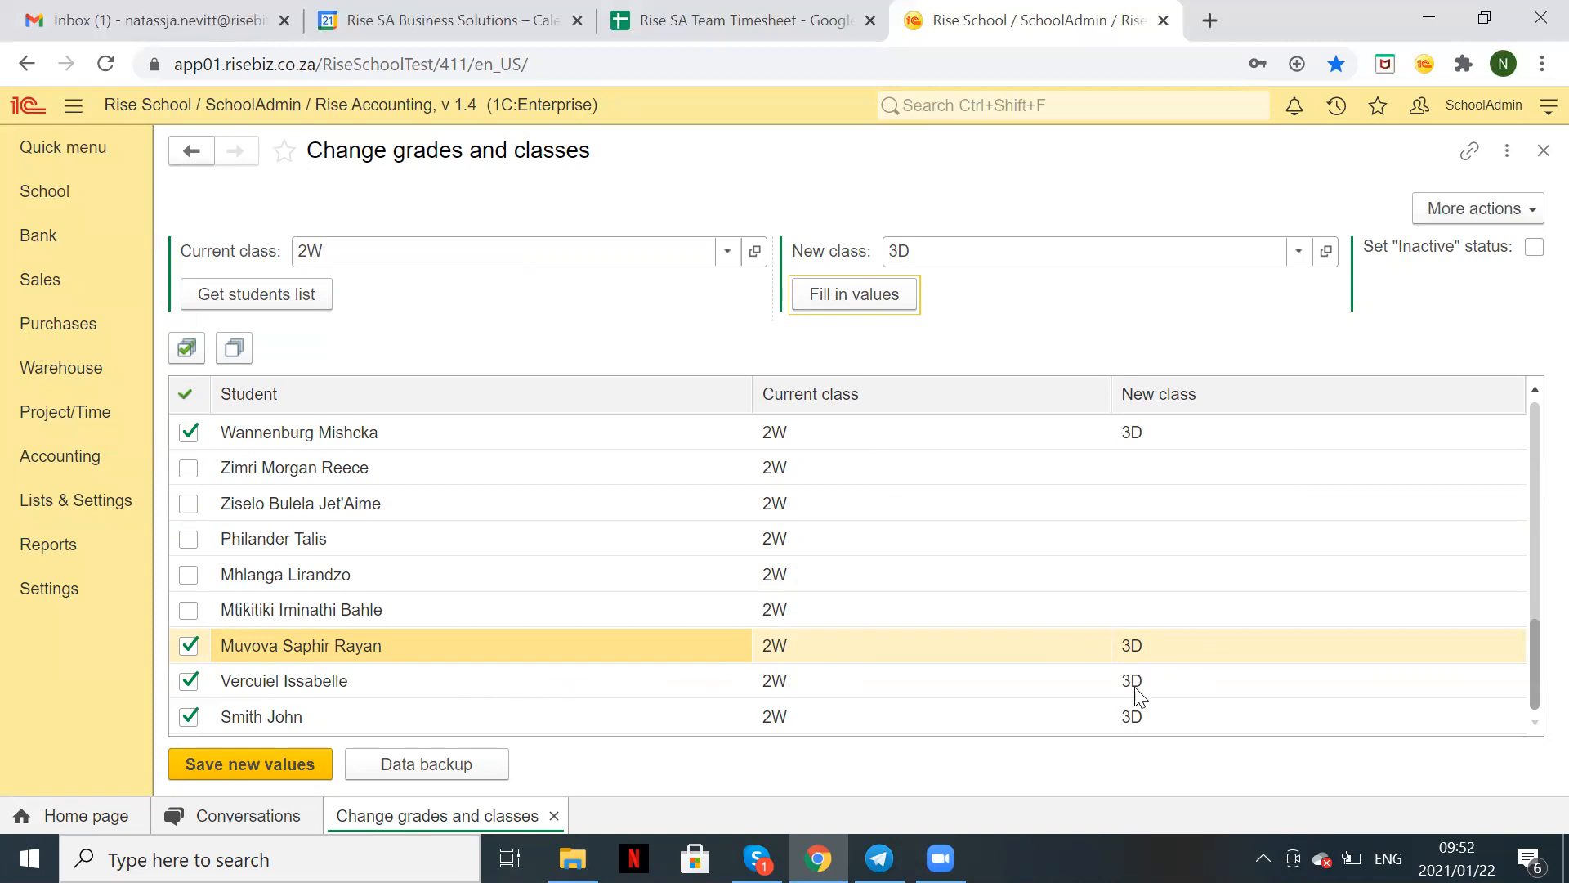
pyautogui.scroll(5, 903, 550)
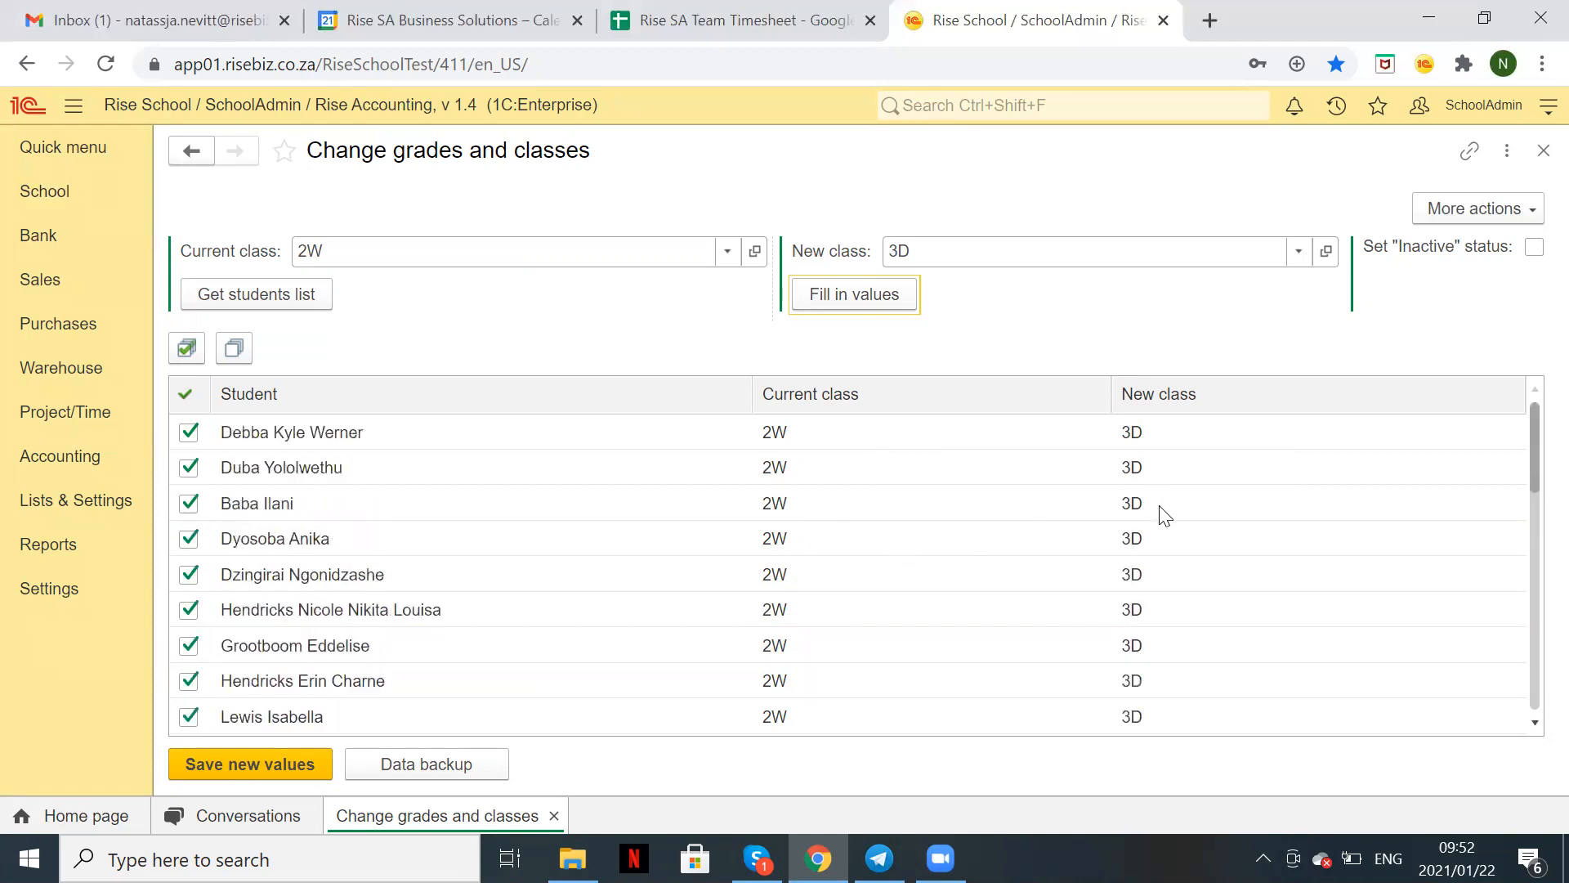
pyautogui.scroll(-5, 1165, 515)
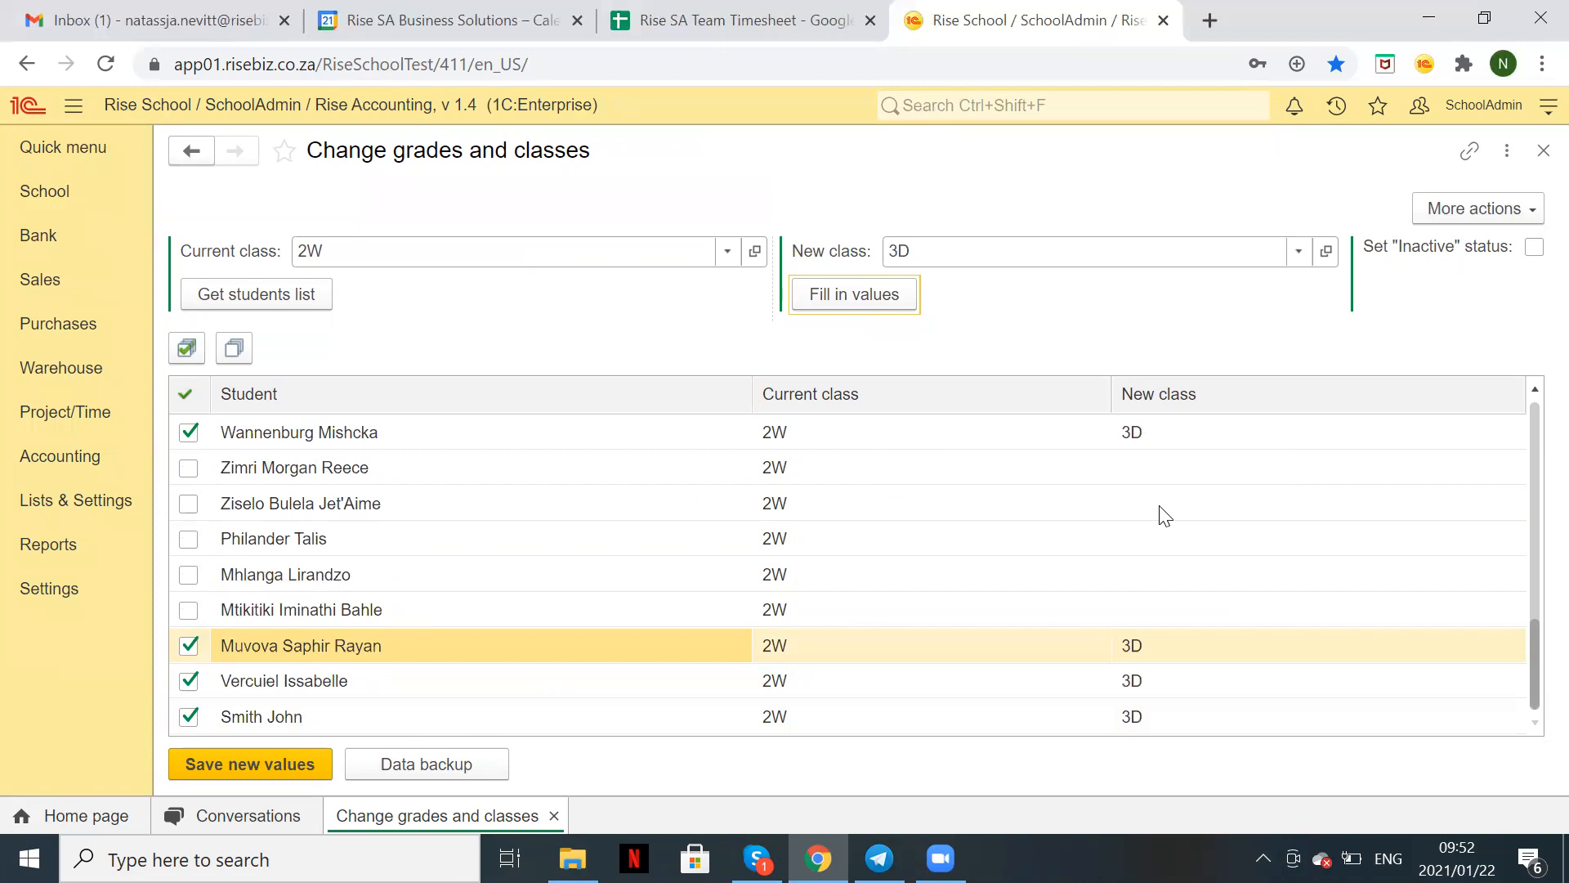
pyautogui.click(266, 768)
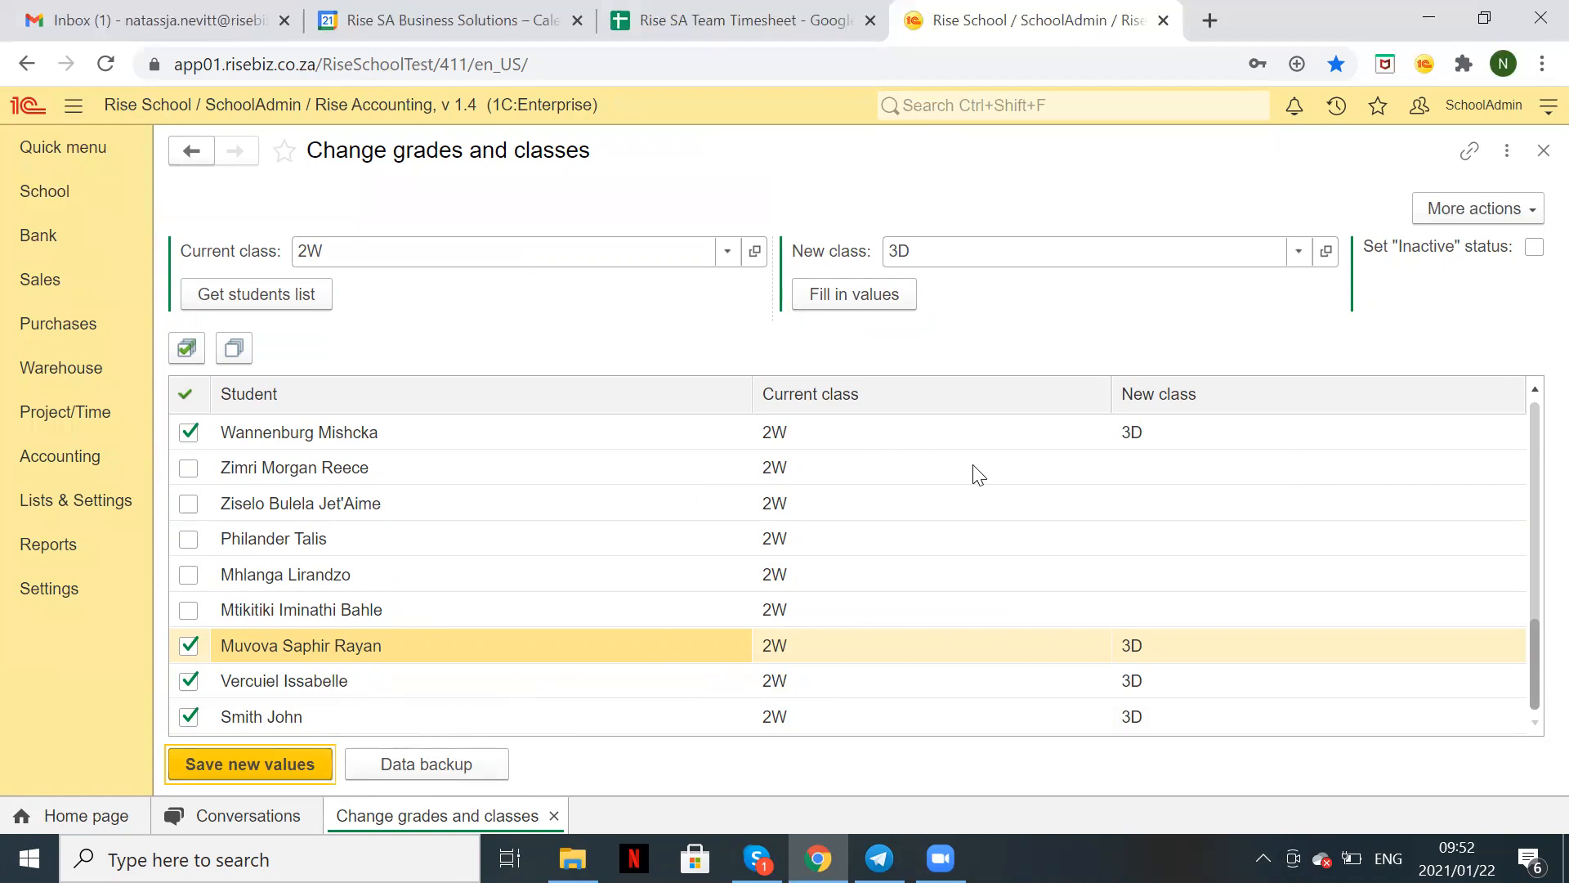
pyautogui.click(1540, 148)
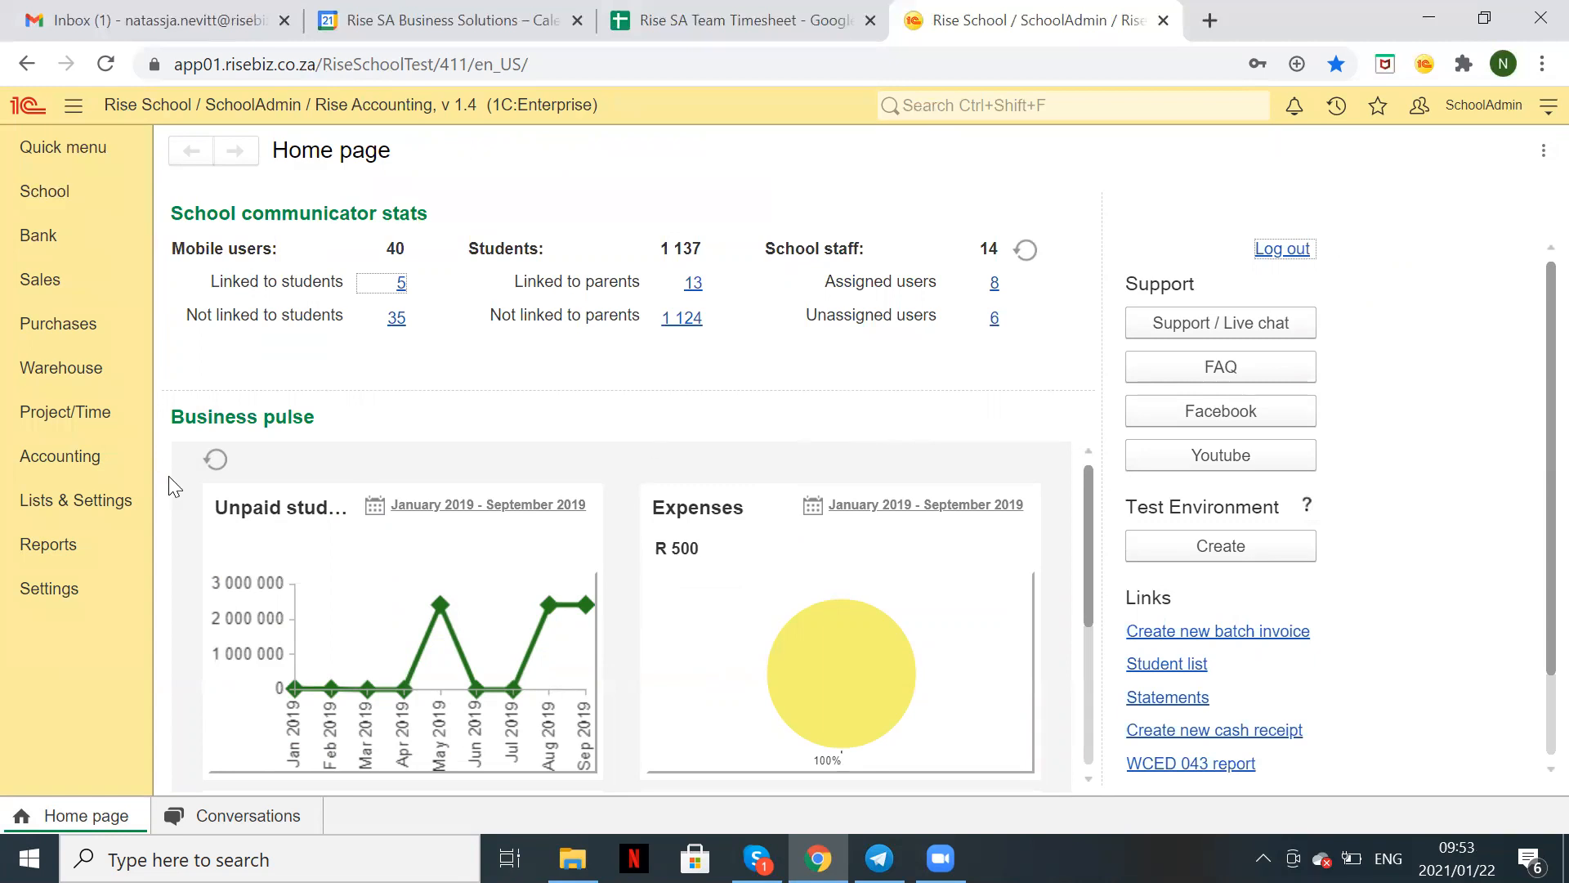
# Step: Reopen the Change grades and classes tool and try to load the students of current class 6A
pyautogui.click(57, 199)
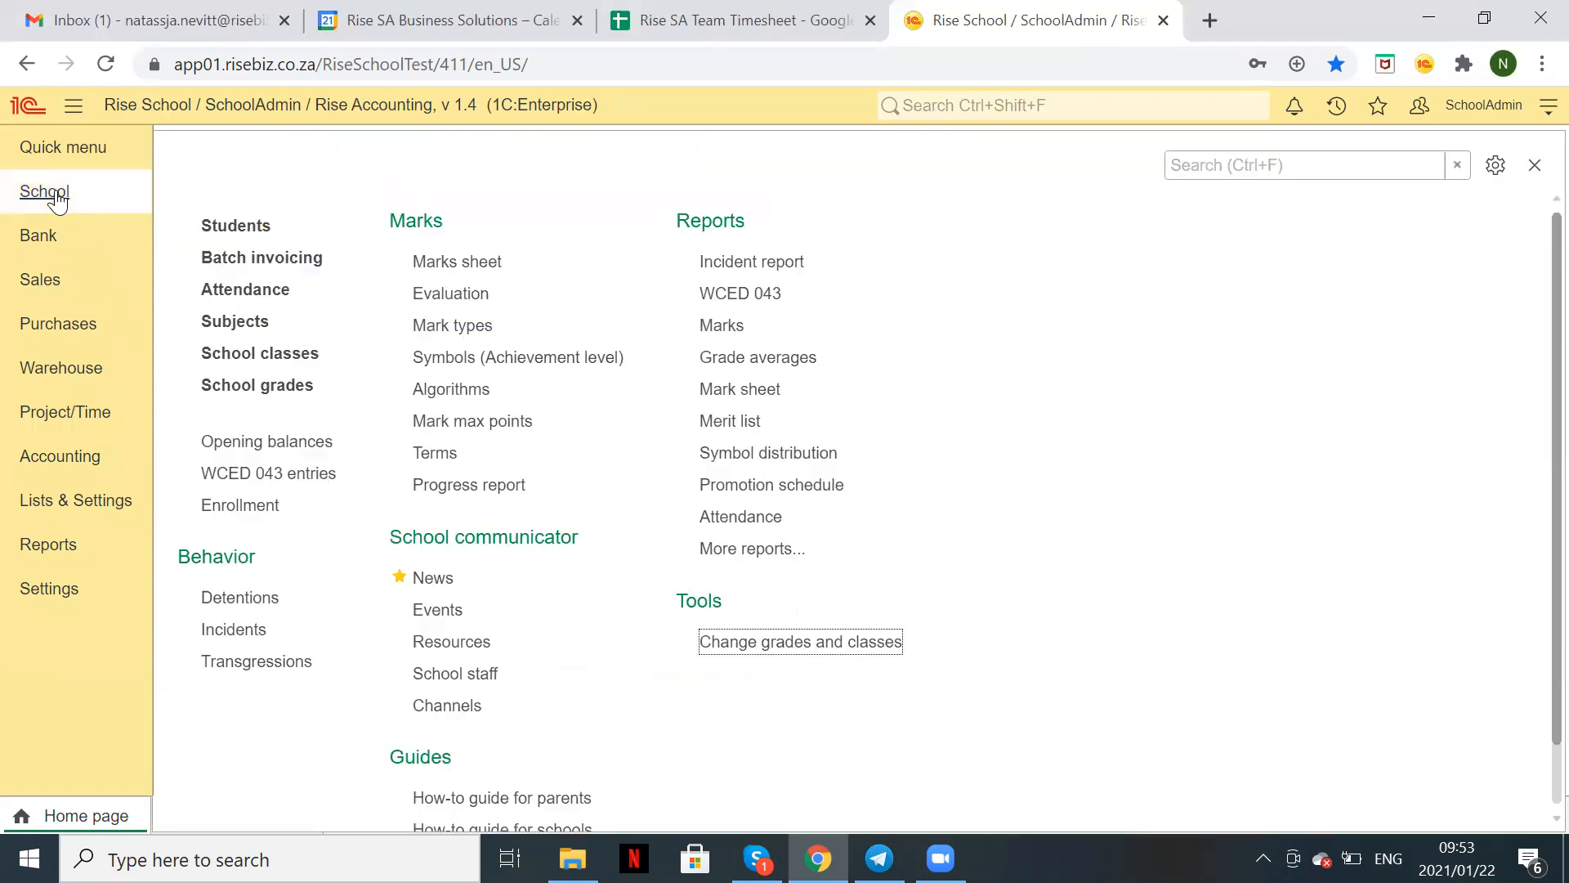
pyautogui.click(827, 652)
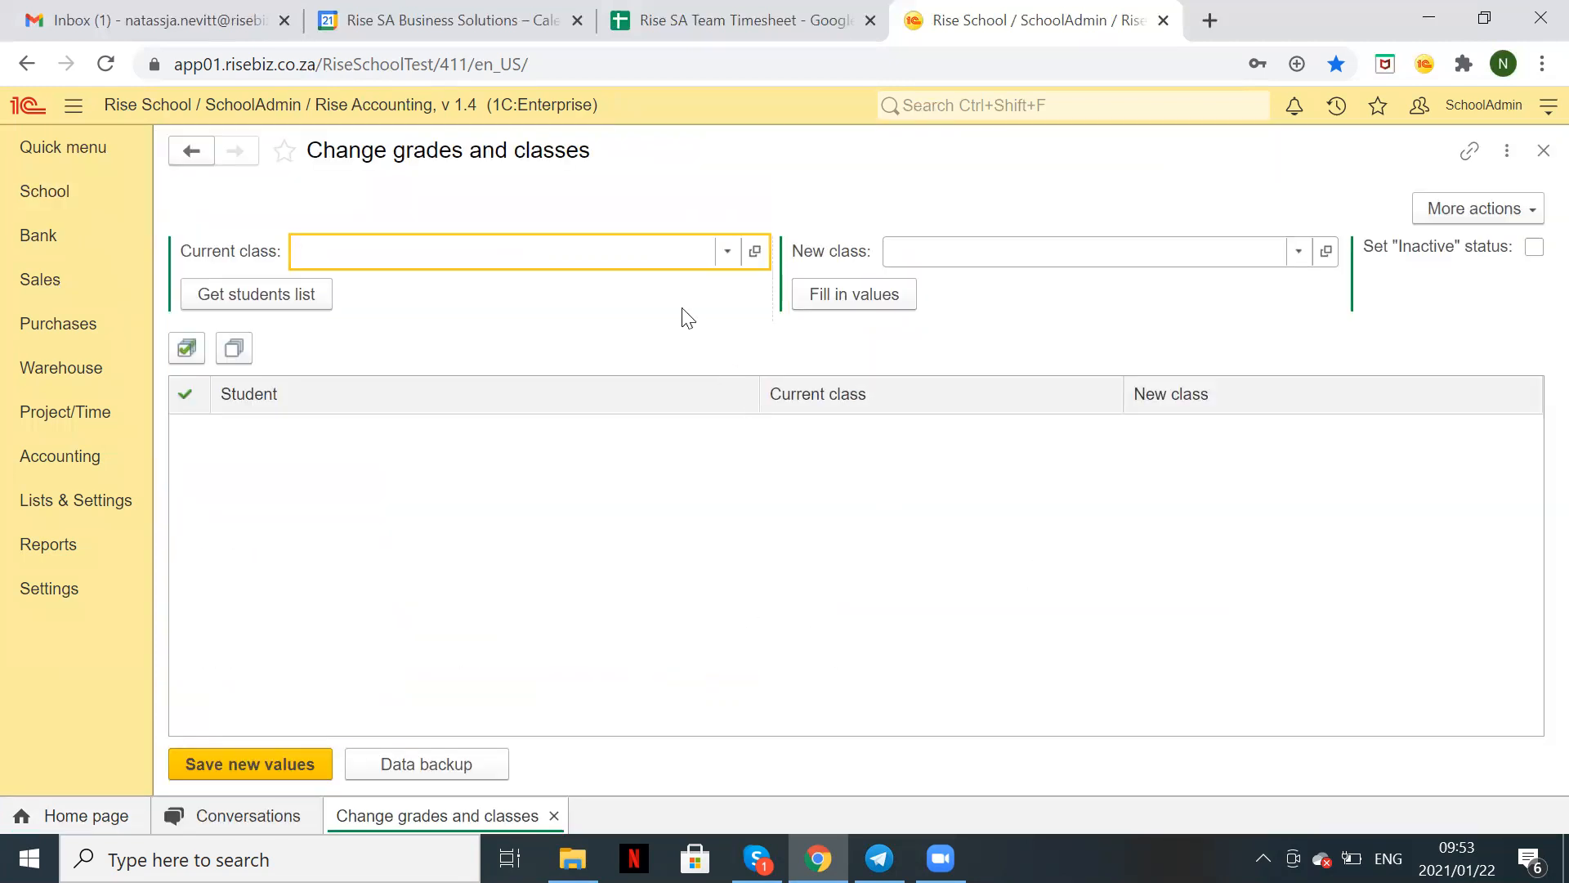
pyautogui.write('6')
pyautogui.click(582, 287)
pyautogui.click(324, 297)
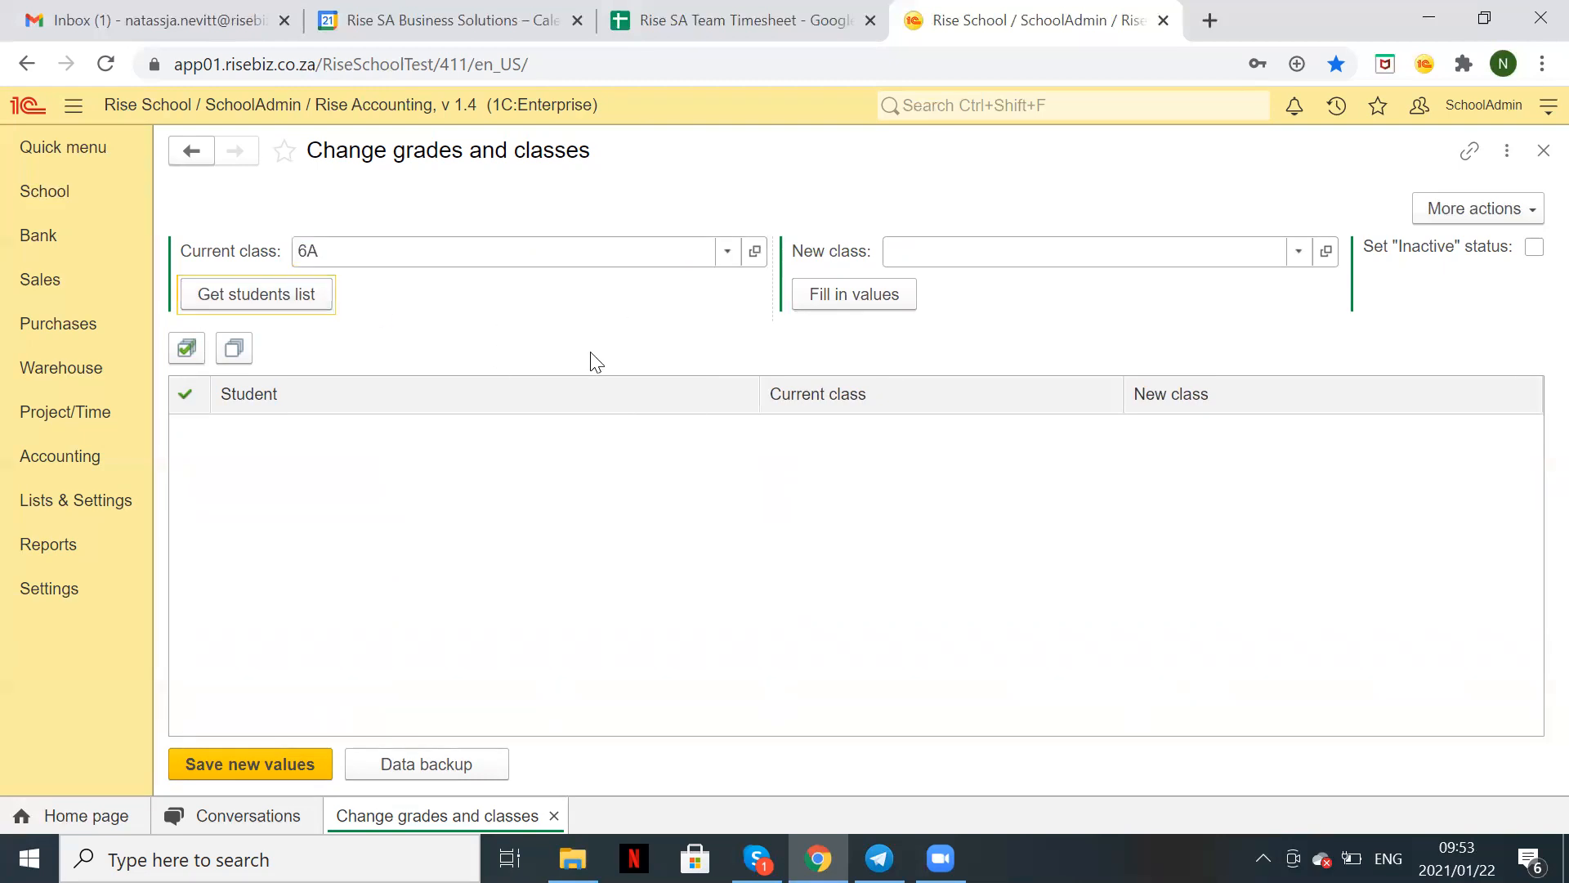
# Step: Change the current class to 3D and load its students list
pyautogui.click(727, 254)
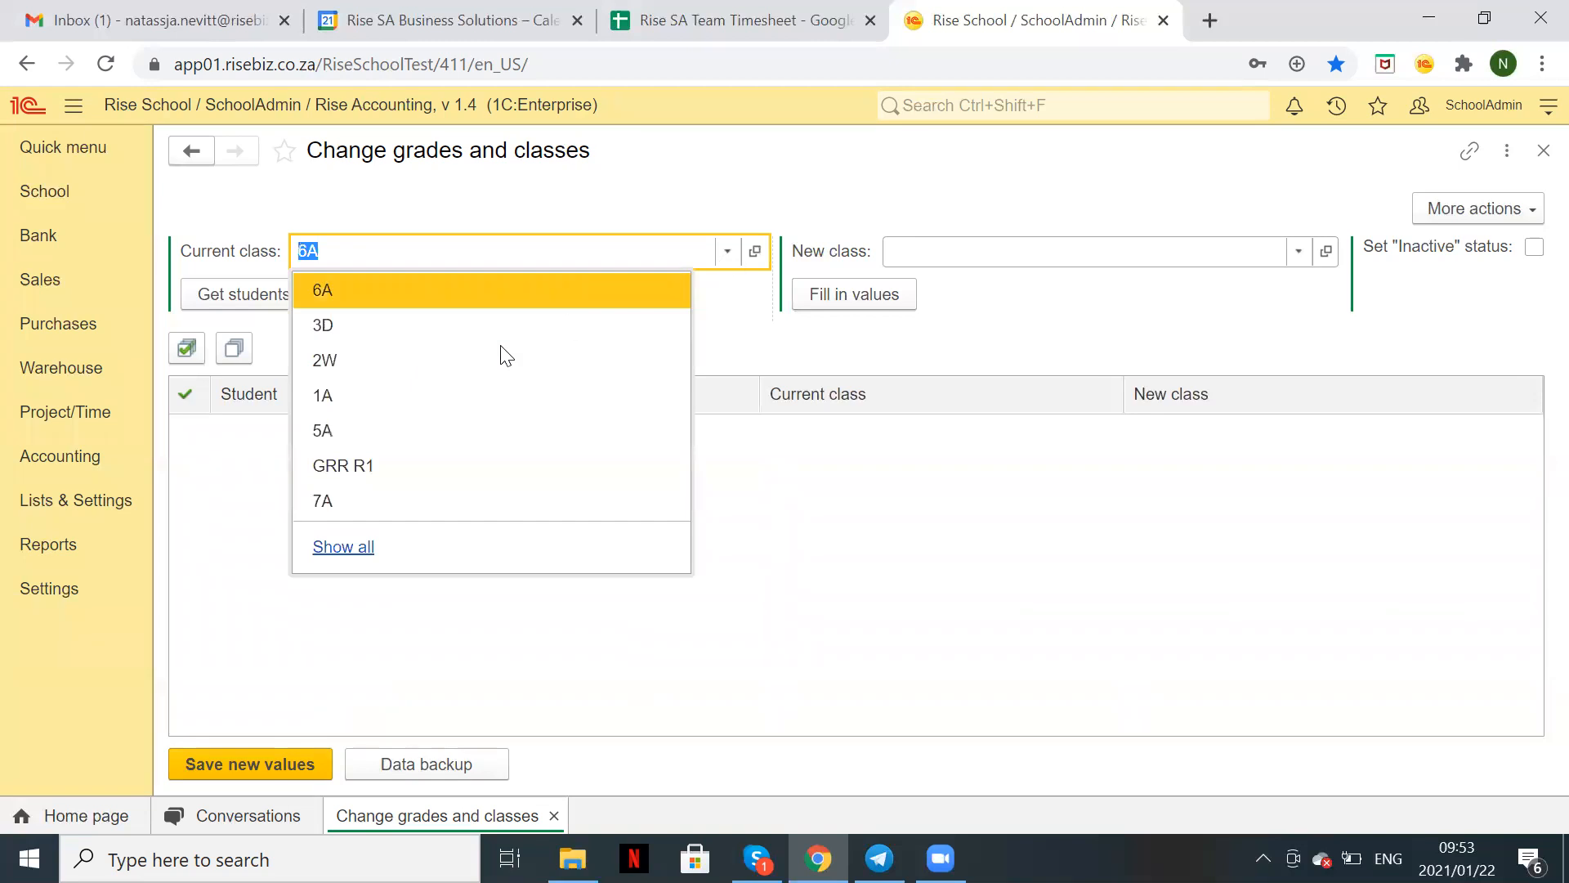
pyautogui.click(378, 326)
pyautogui.click(299, 313)
pyautogui.click(299, 312)
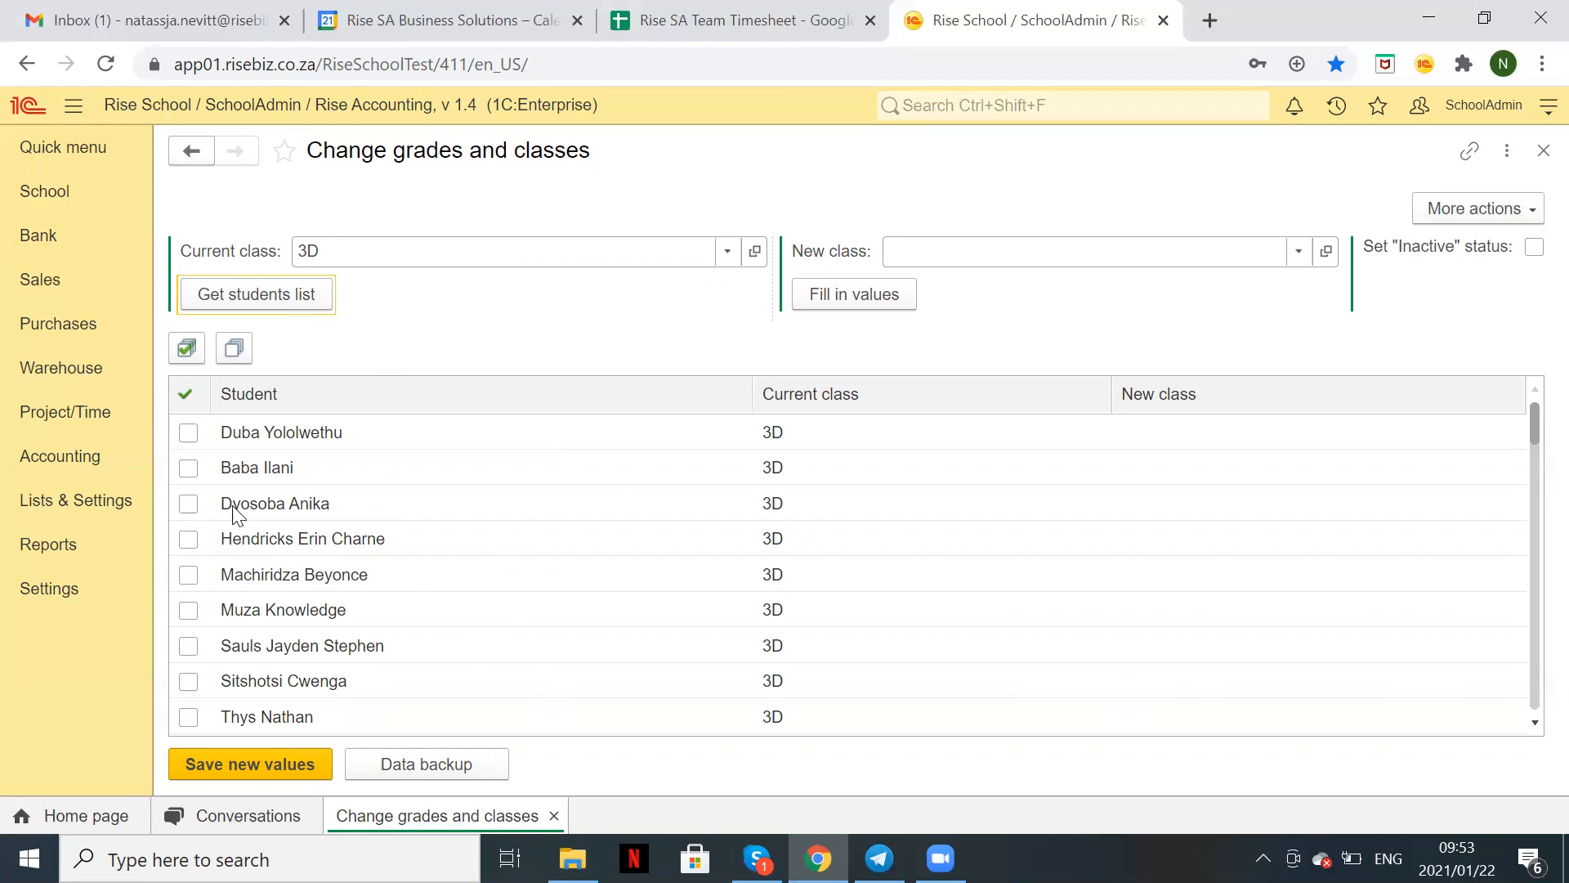
# Step: Mark the second, third, sixth and seventh students of class 3D and fill in new class 3A for them
pyautogui.click(188, 468)
pyautogui.click(189, 504)
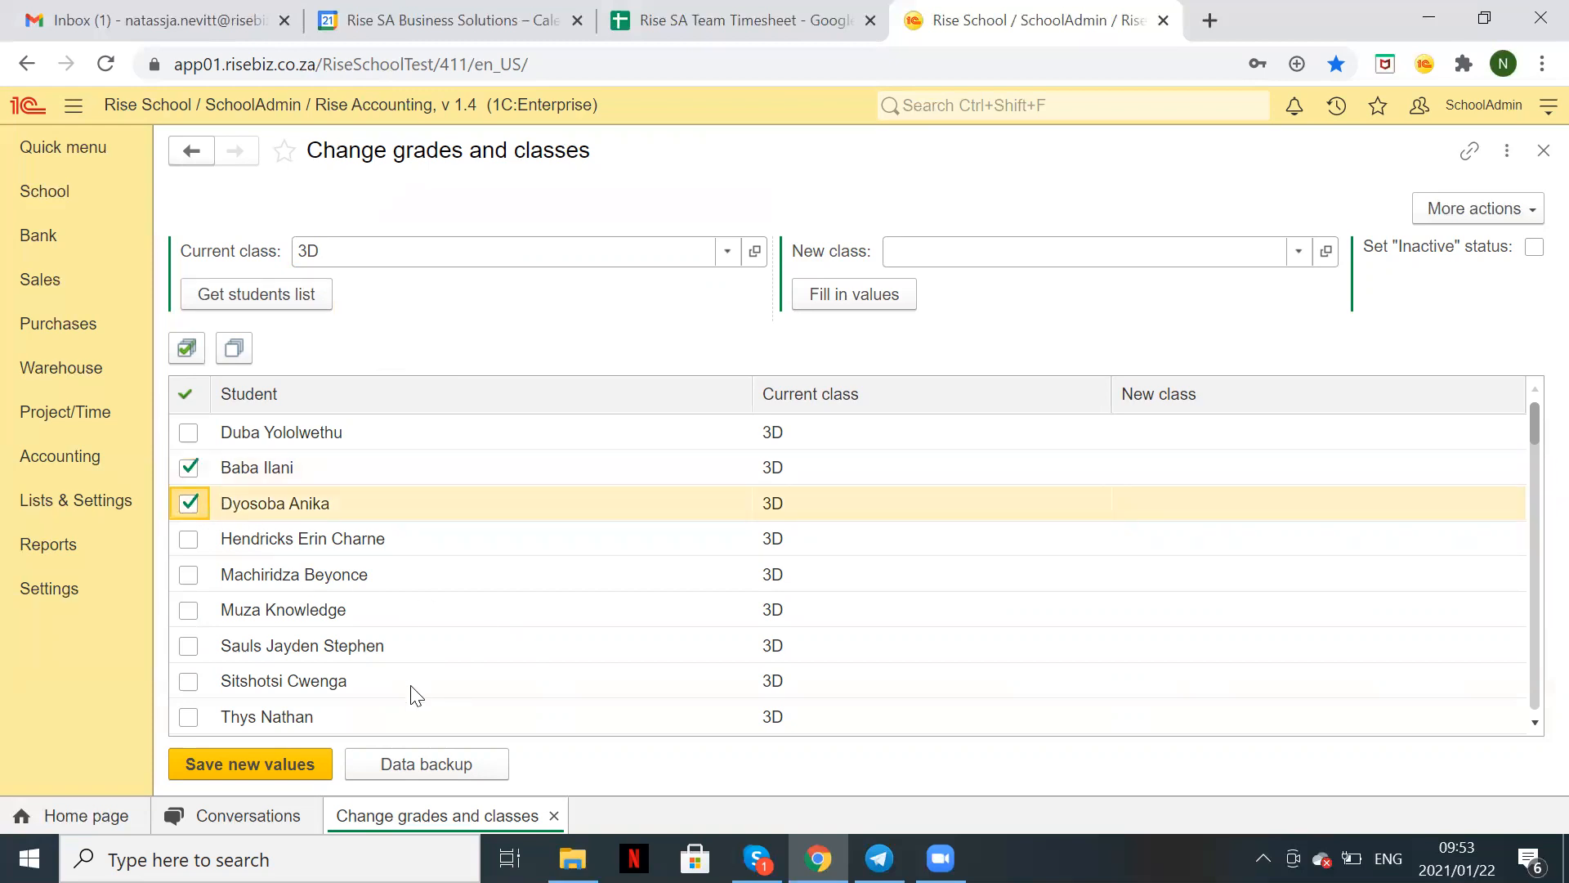
pyautogui.click(189, 610)
pyautogui.click(189, 646)
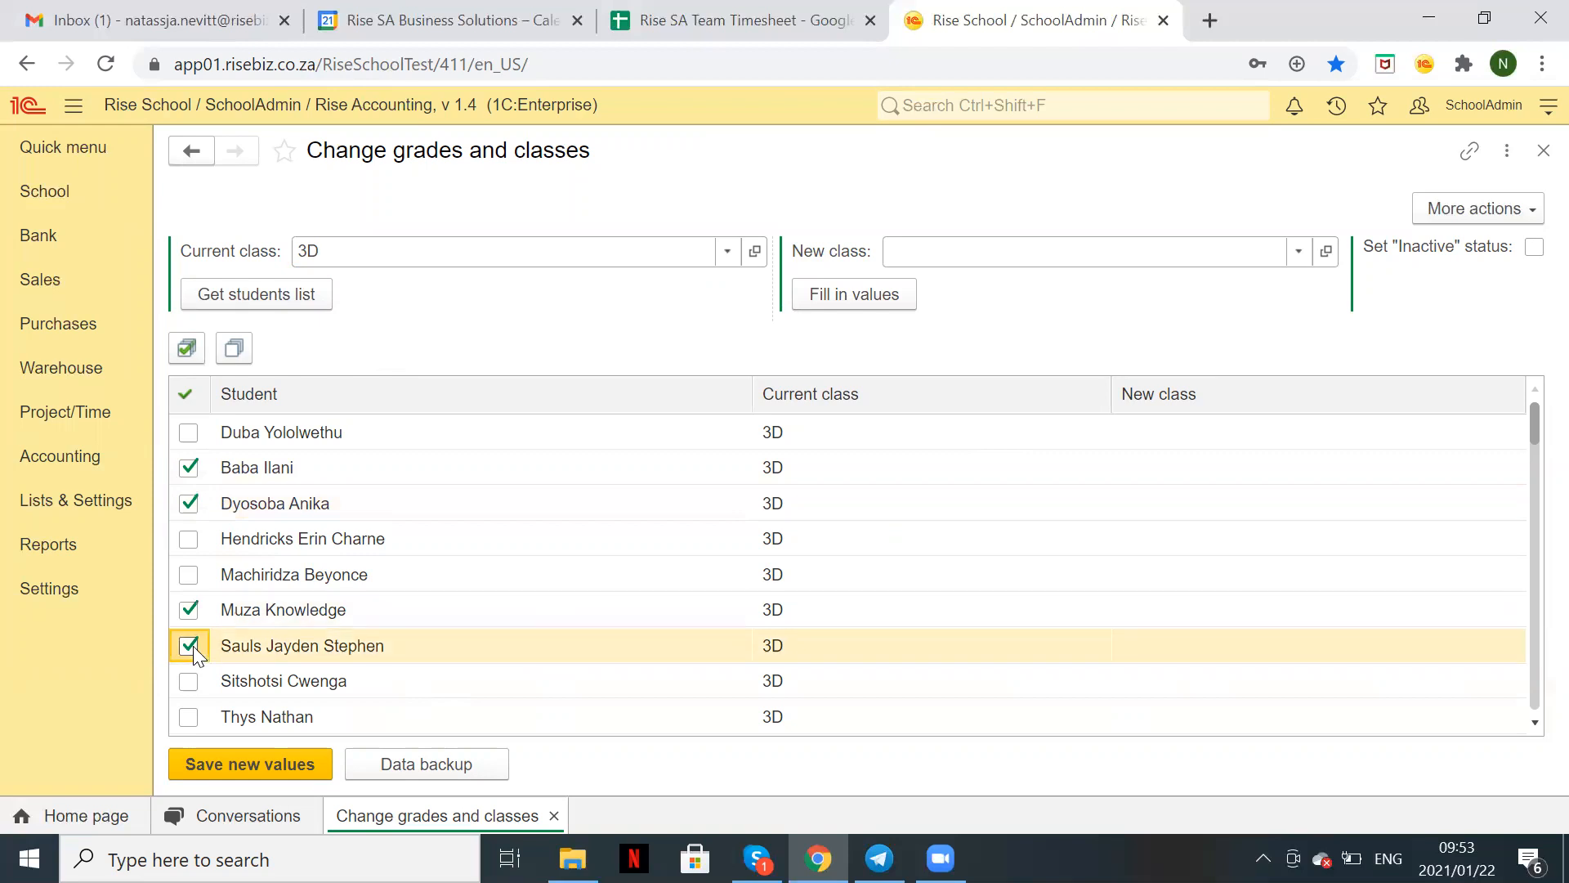
pyautogui.click(1216, 250)
pyautogui.write('3')
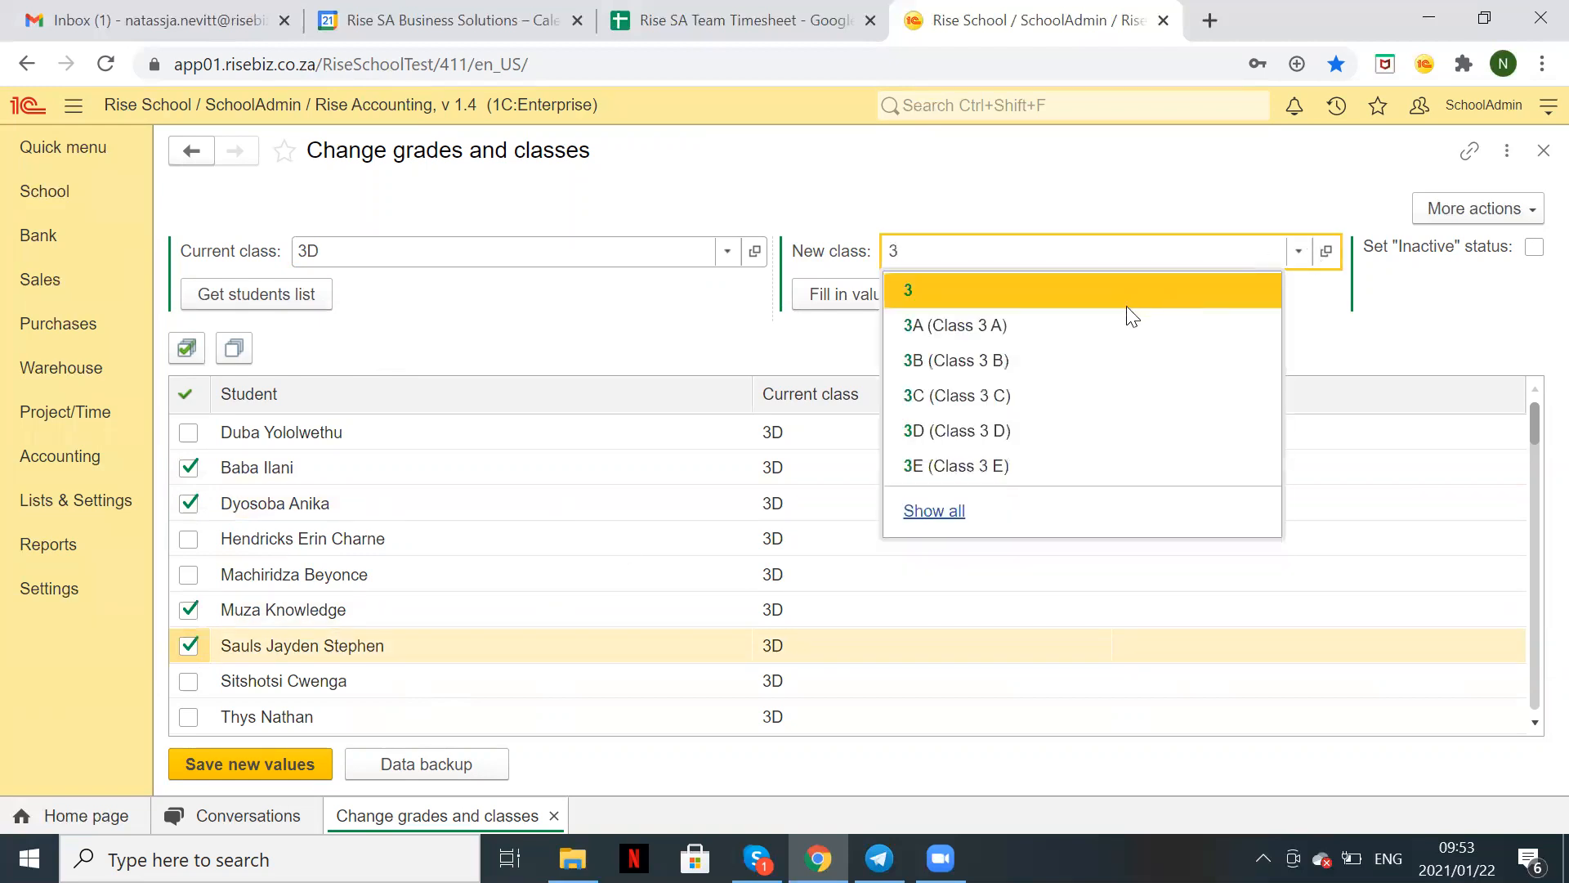
pyautogui.click(1131, 323)
pyautogui.click(893, 301)
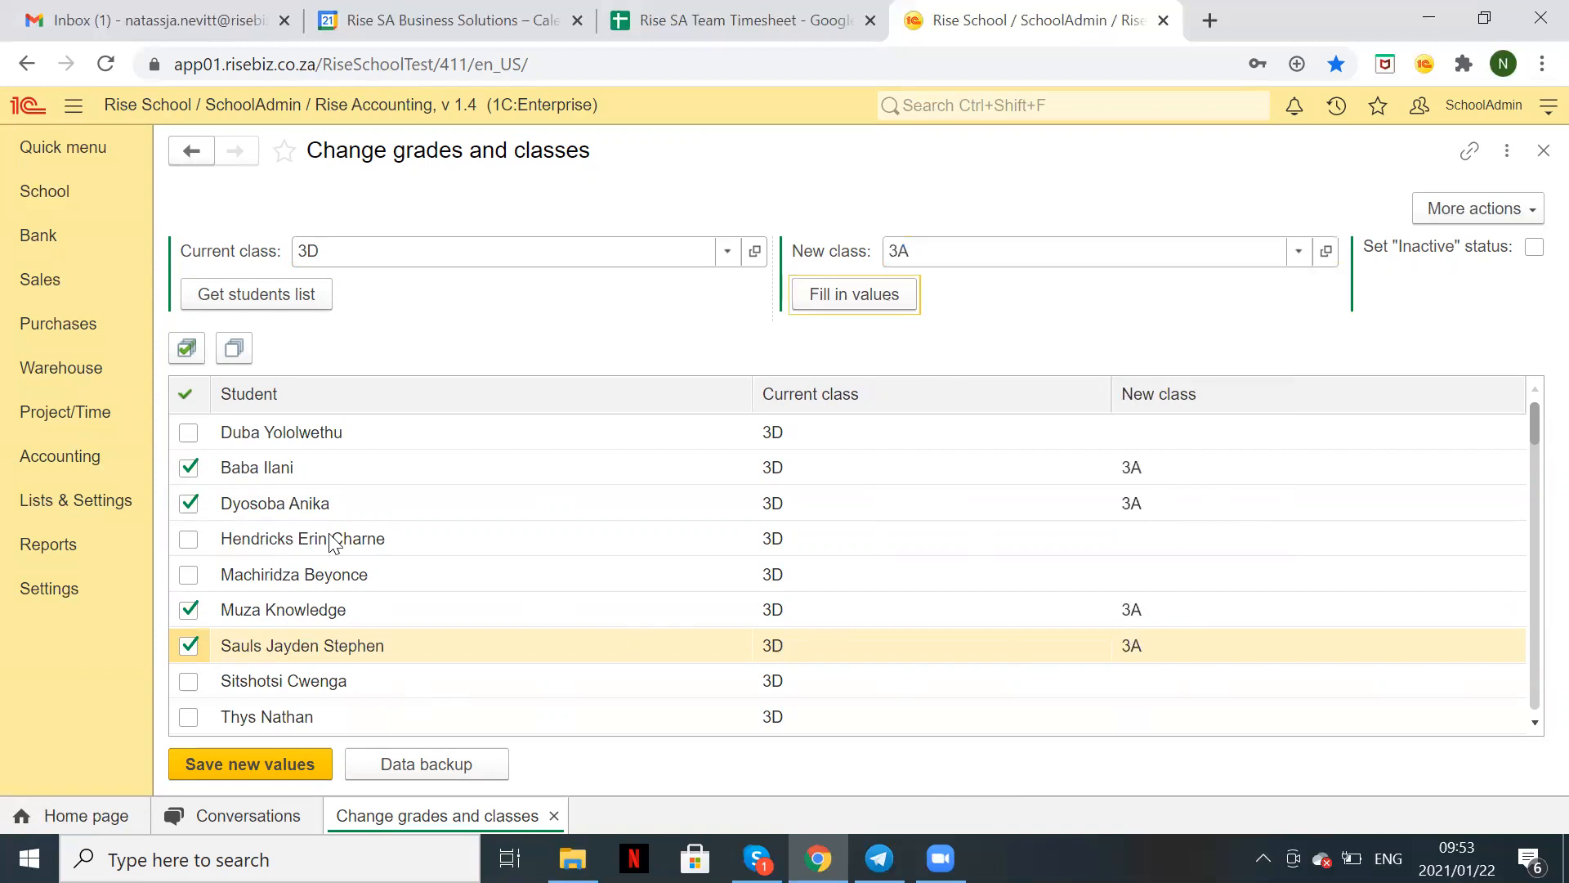
# Step: Clear all marks, mark the first, fourth, fifth and eighth students, and fill in new class 3B for them
pyautogui.click(247, 355)
pyautogui.click(189, 539)
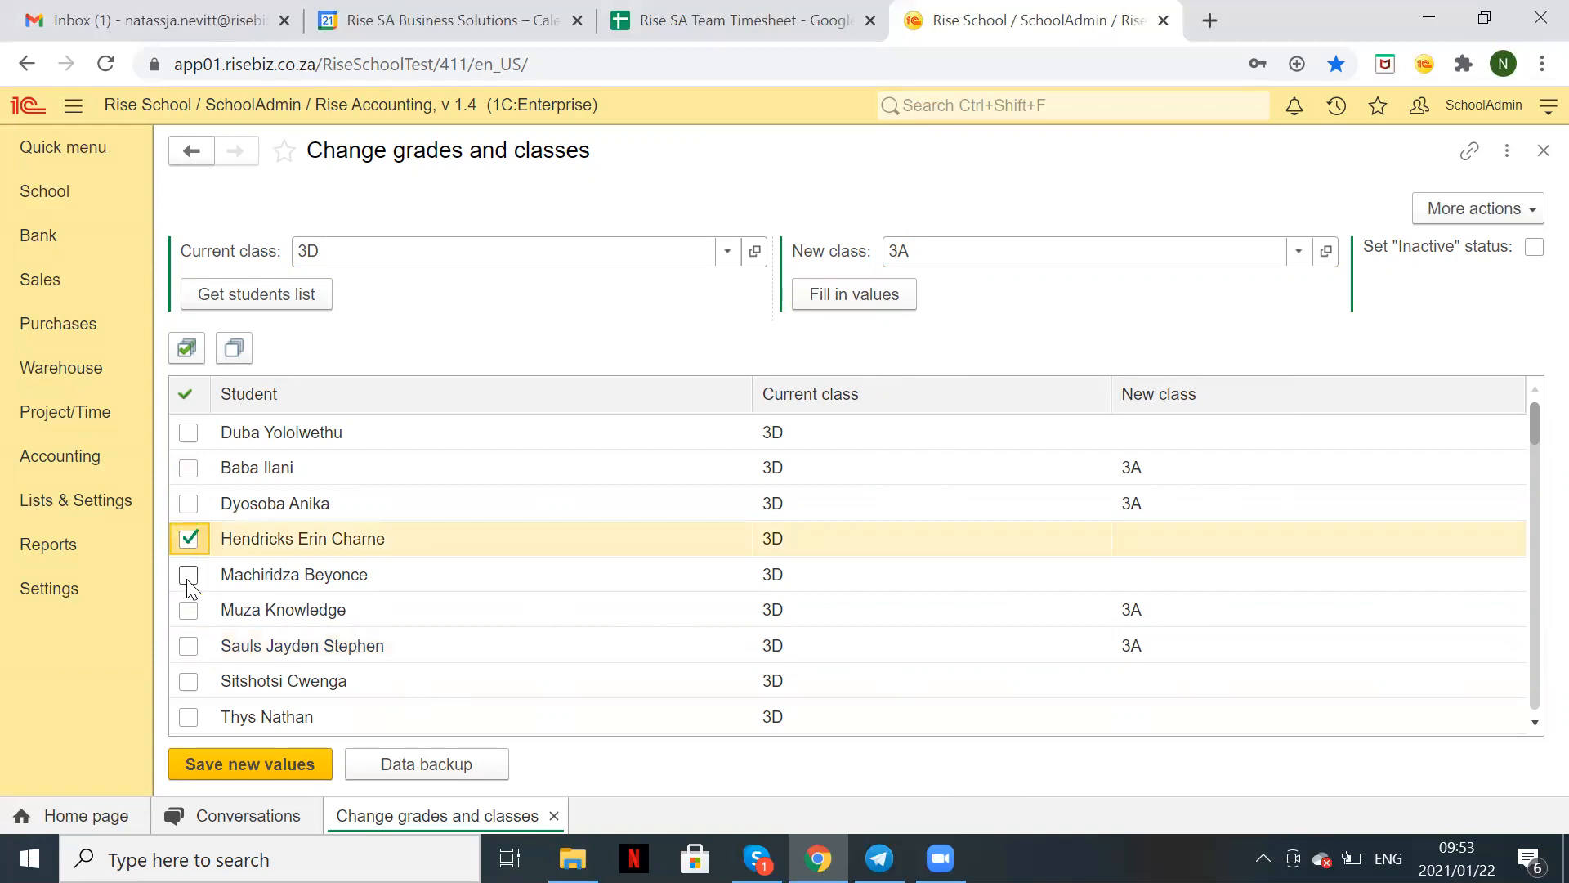
pyautogui.click(188, 575)
pyautogui.click(189, 433)
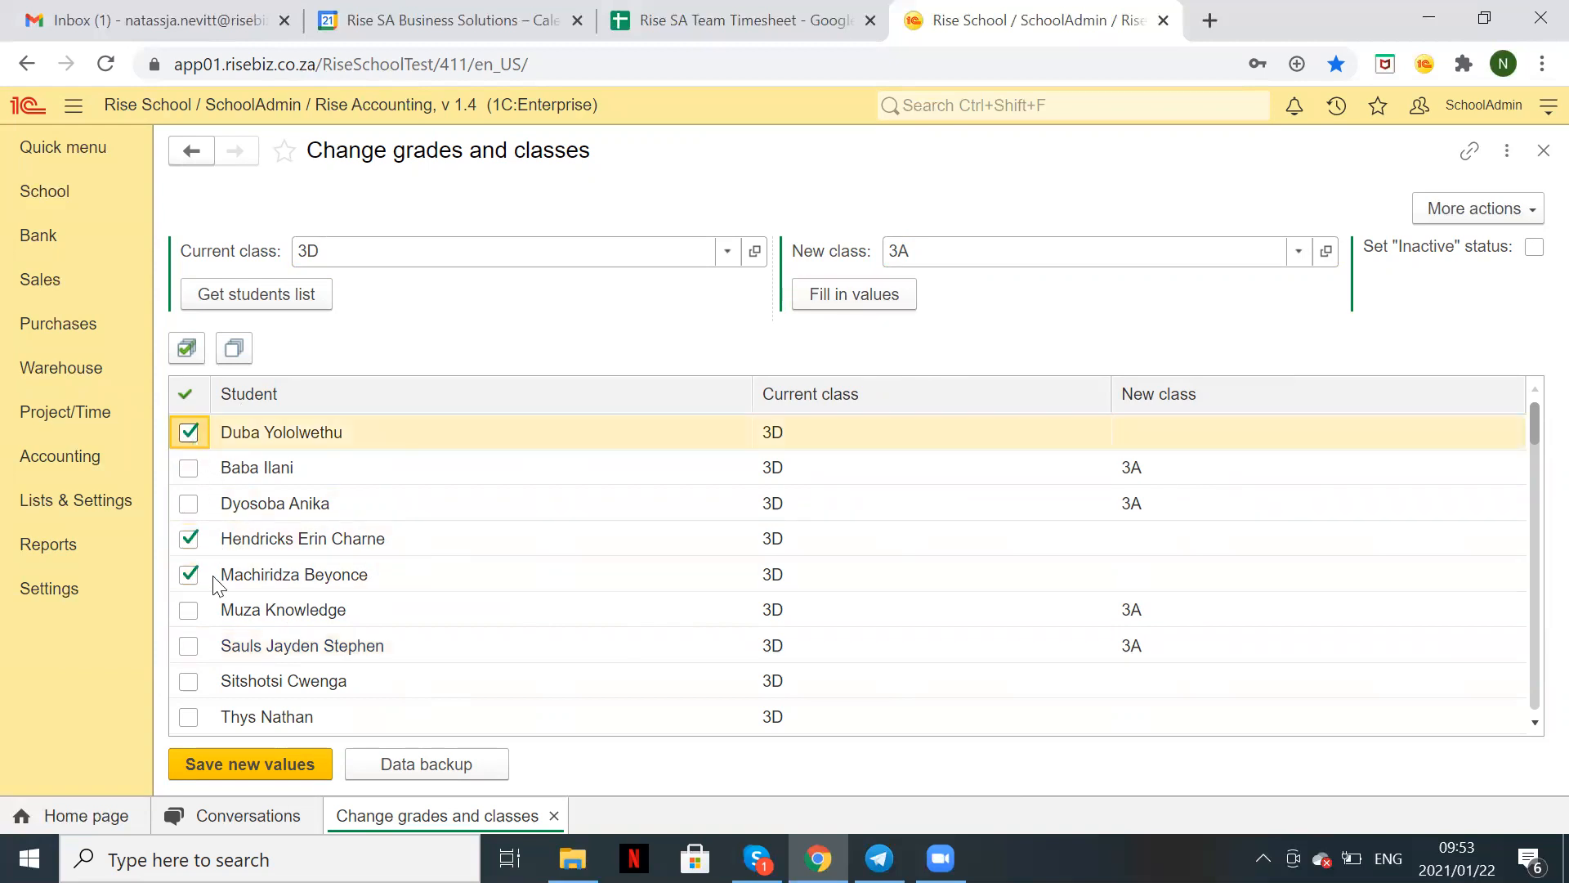
pyautogui.click(189, 682)
pyautogui.click(1075, 249)
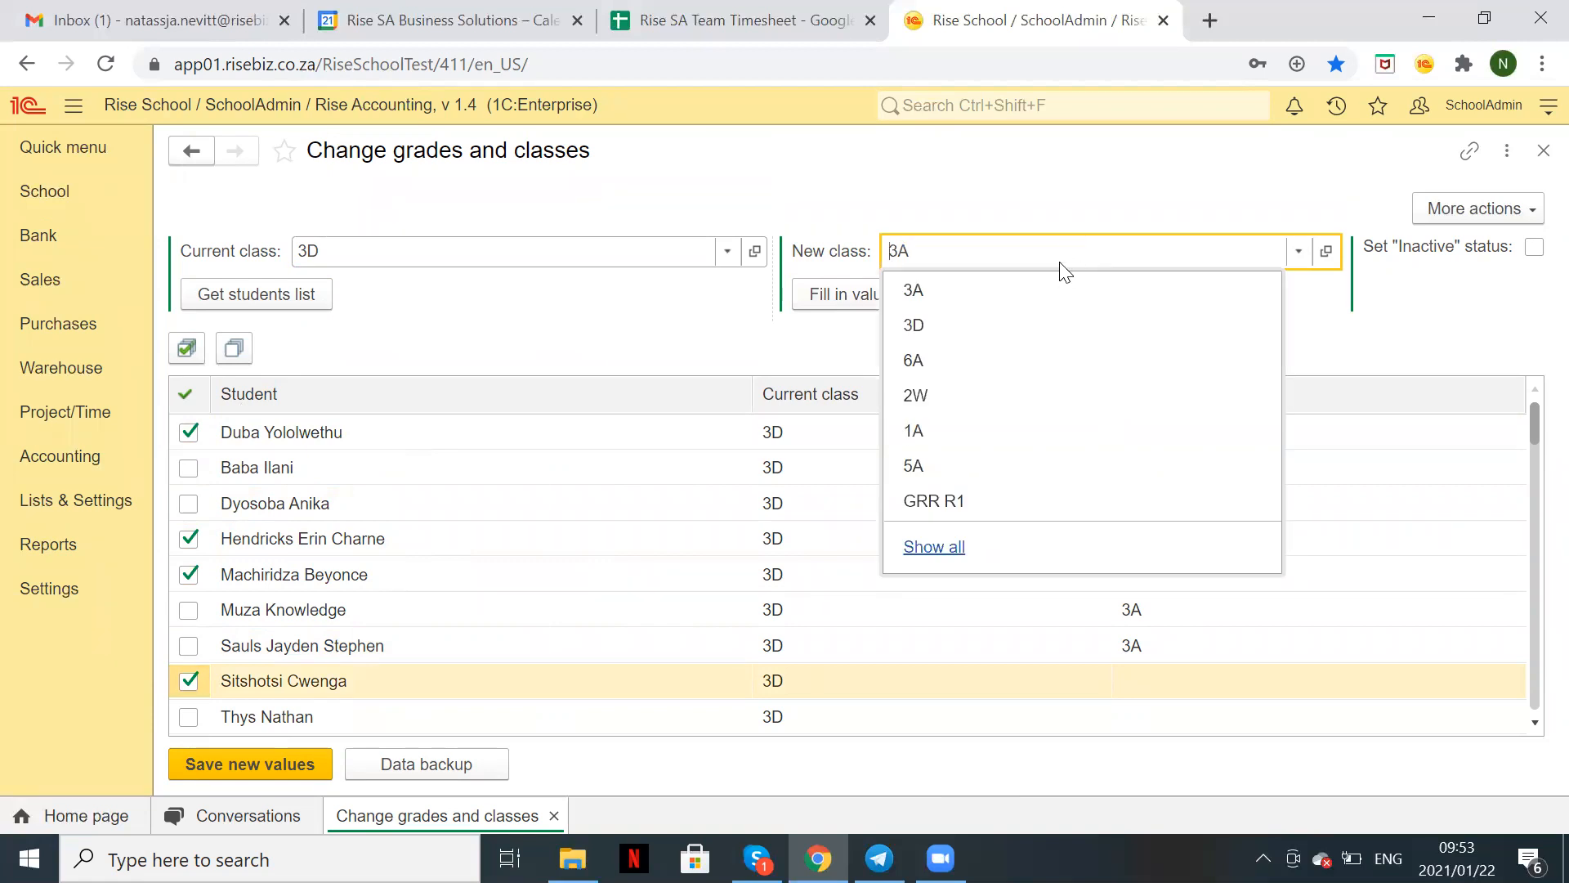
pyautogui.press('BackSpace')
pyautogui.press('BackSpace')
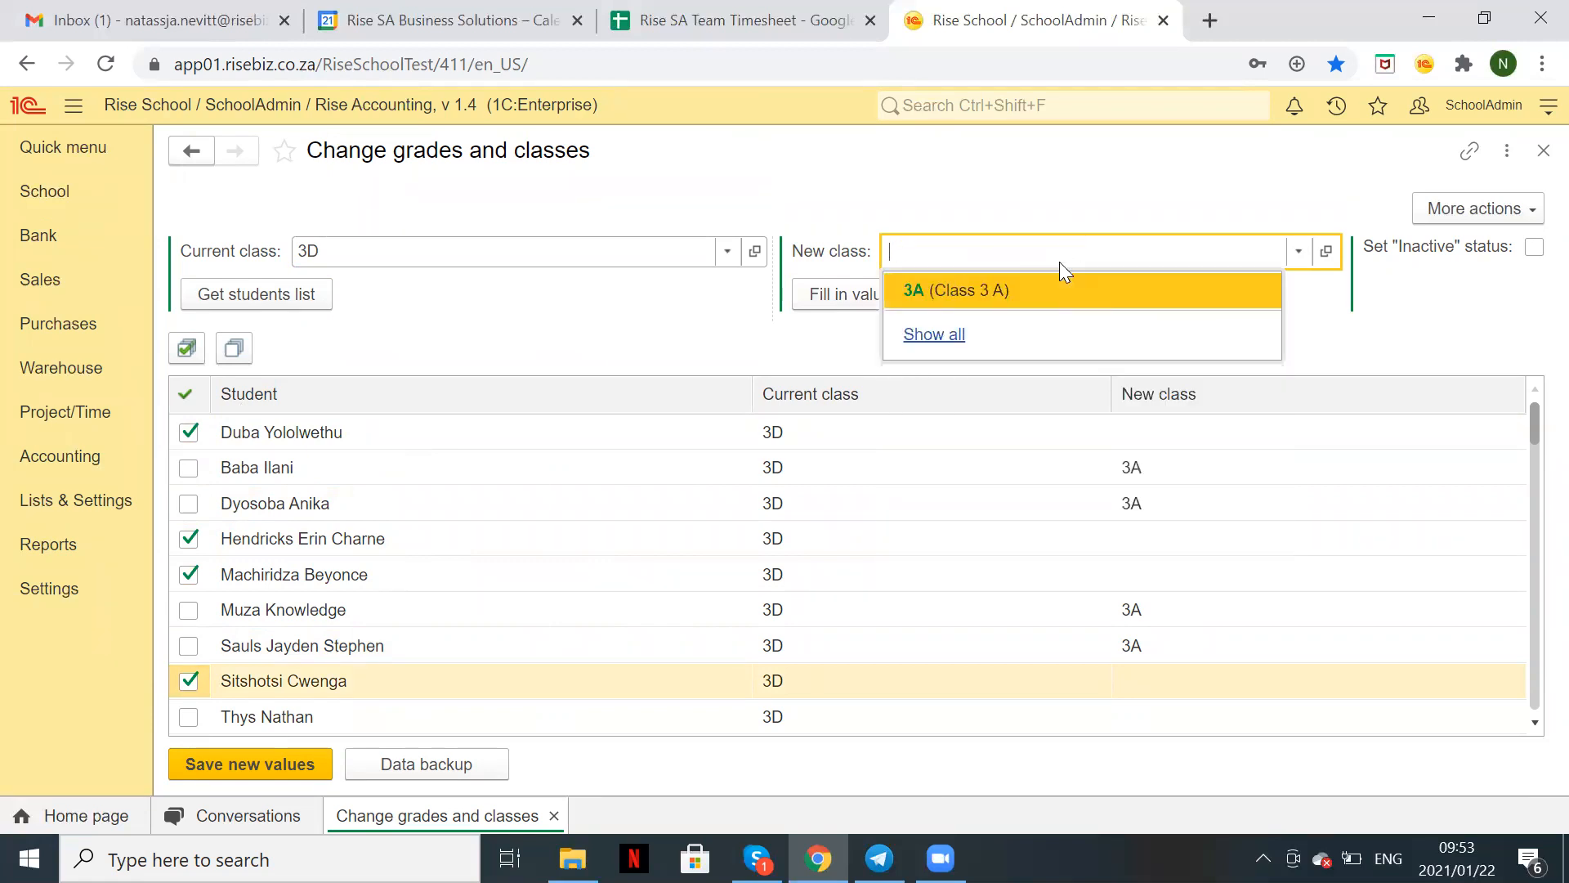
pyautogui.write('3')
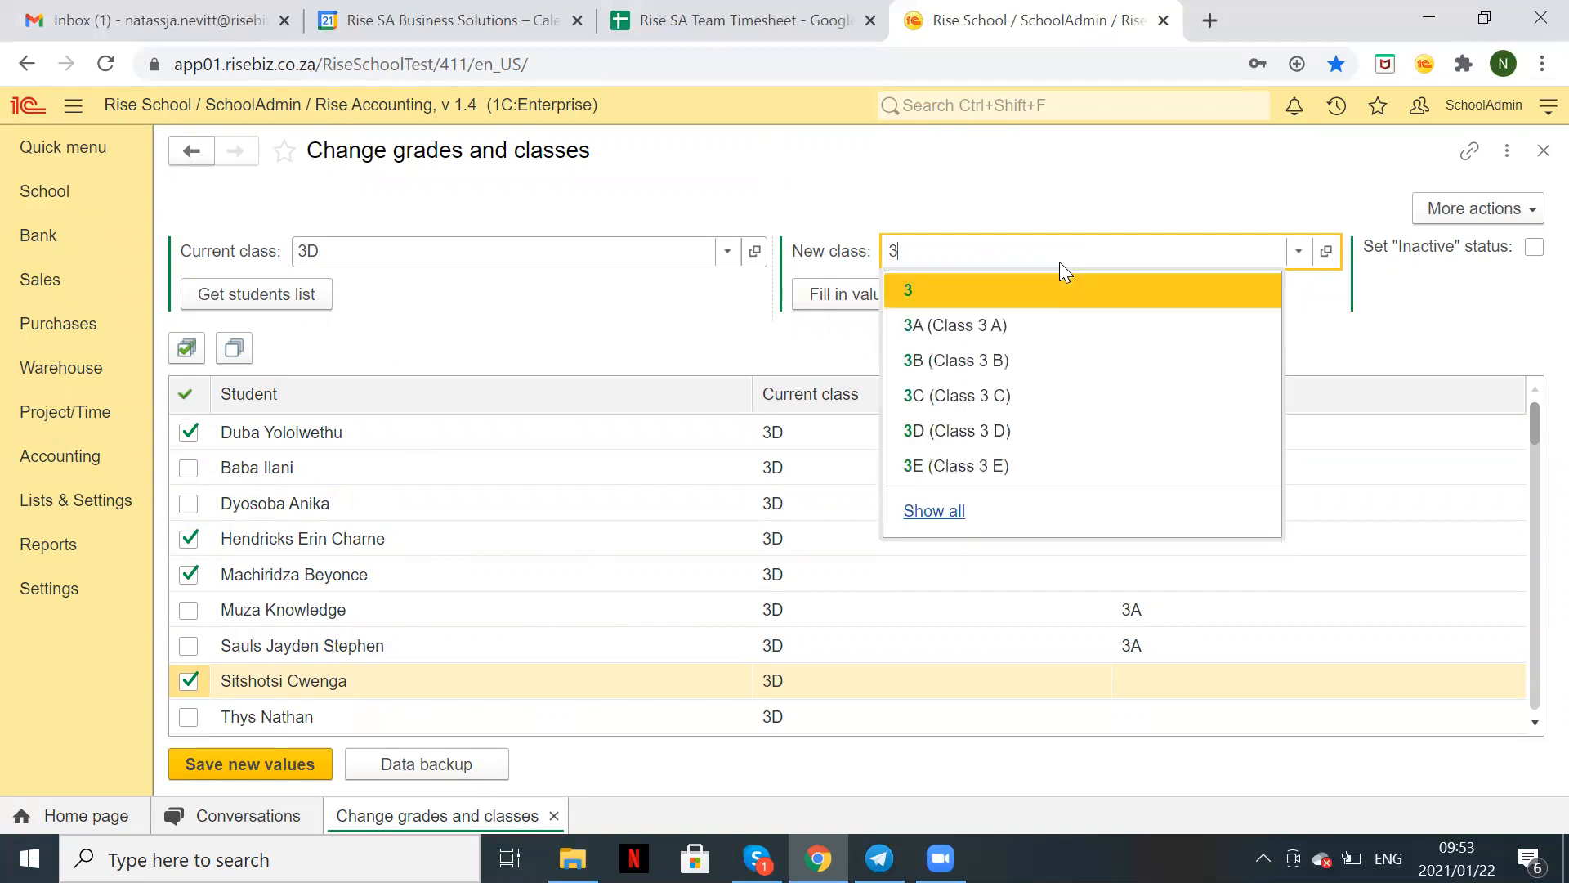
pyautogui.click(1035, 353)
pyautogui.click(840, 294)
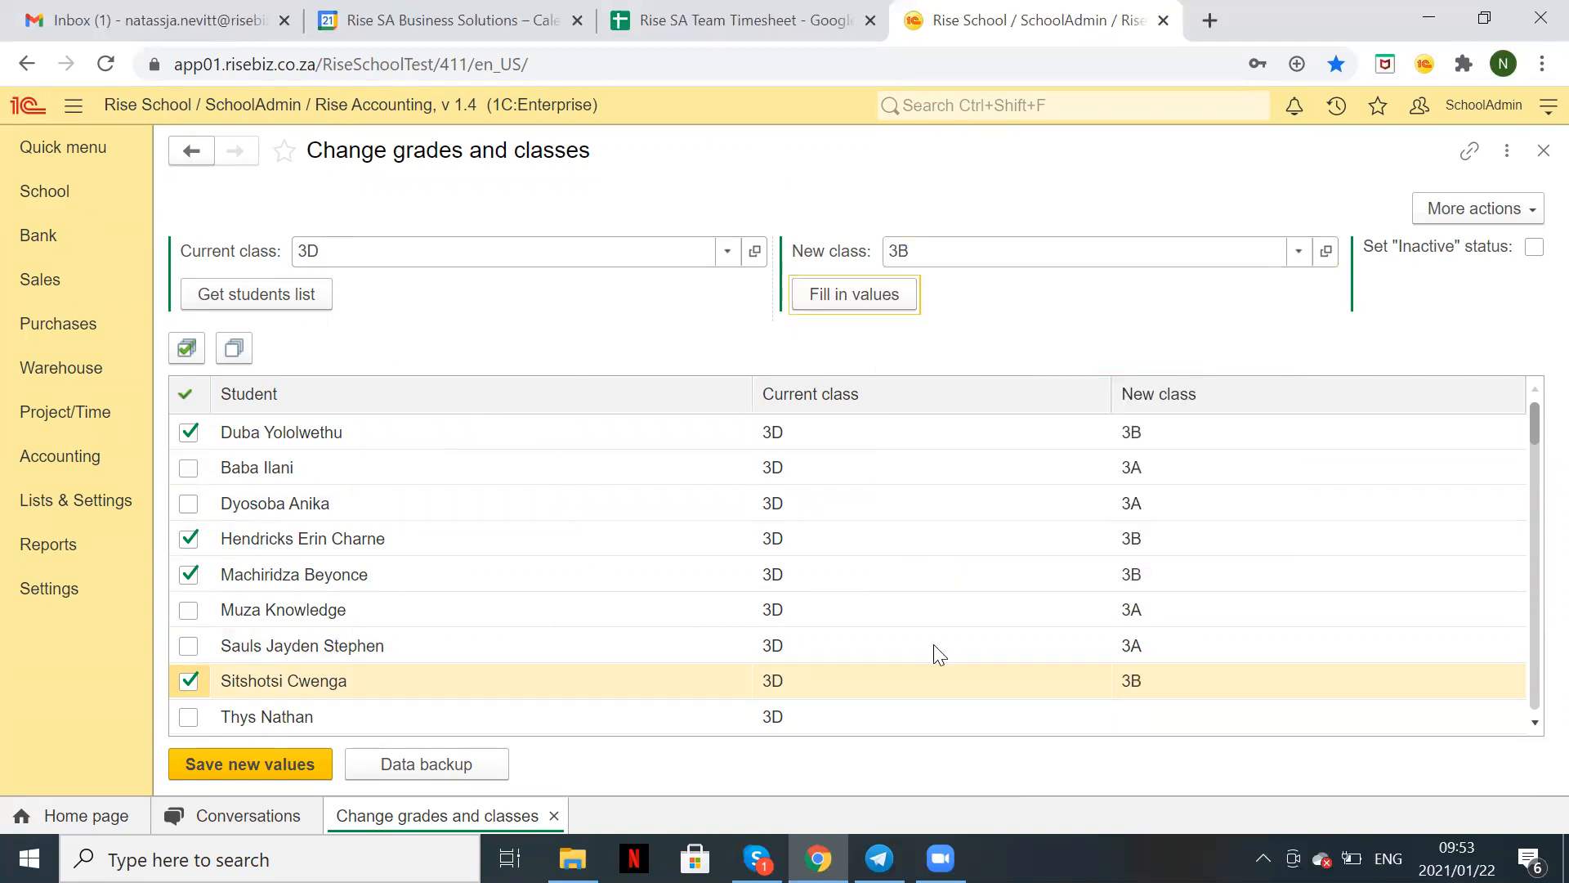
# Step: Unmark all students in the class 3D list
pyautogui.scroll(-1, 781, 641)
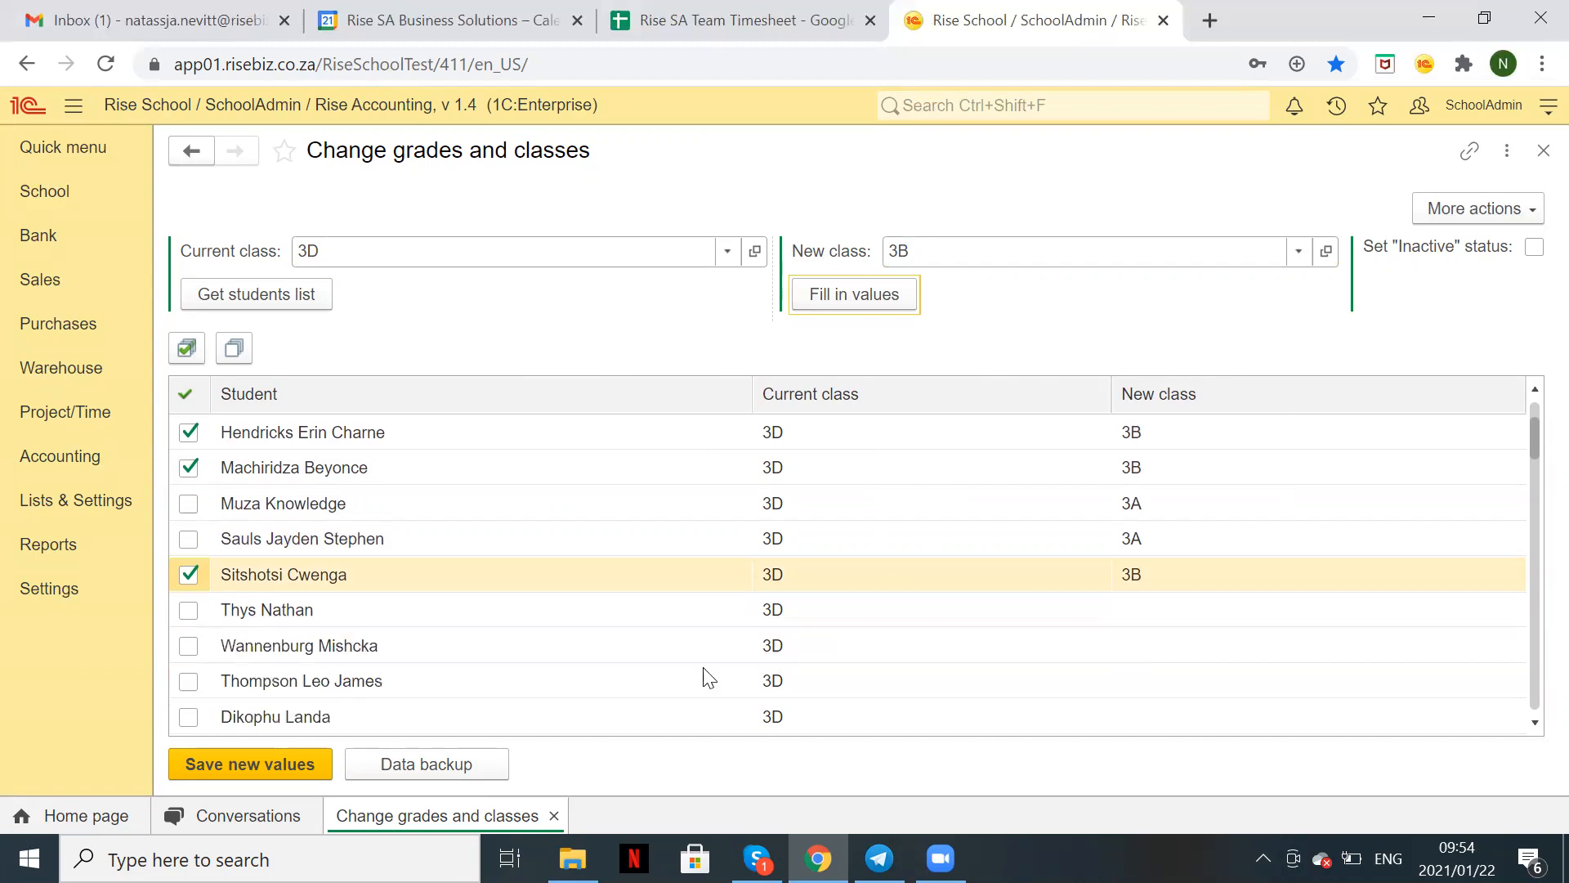
pyautogui.click(234, 347)
pyautogui.click(189, 610)
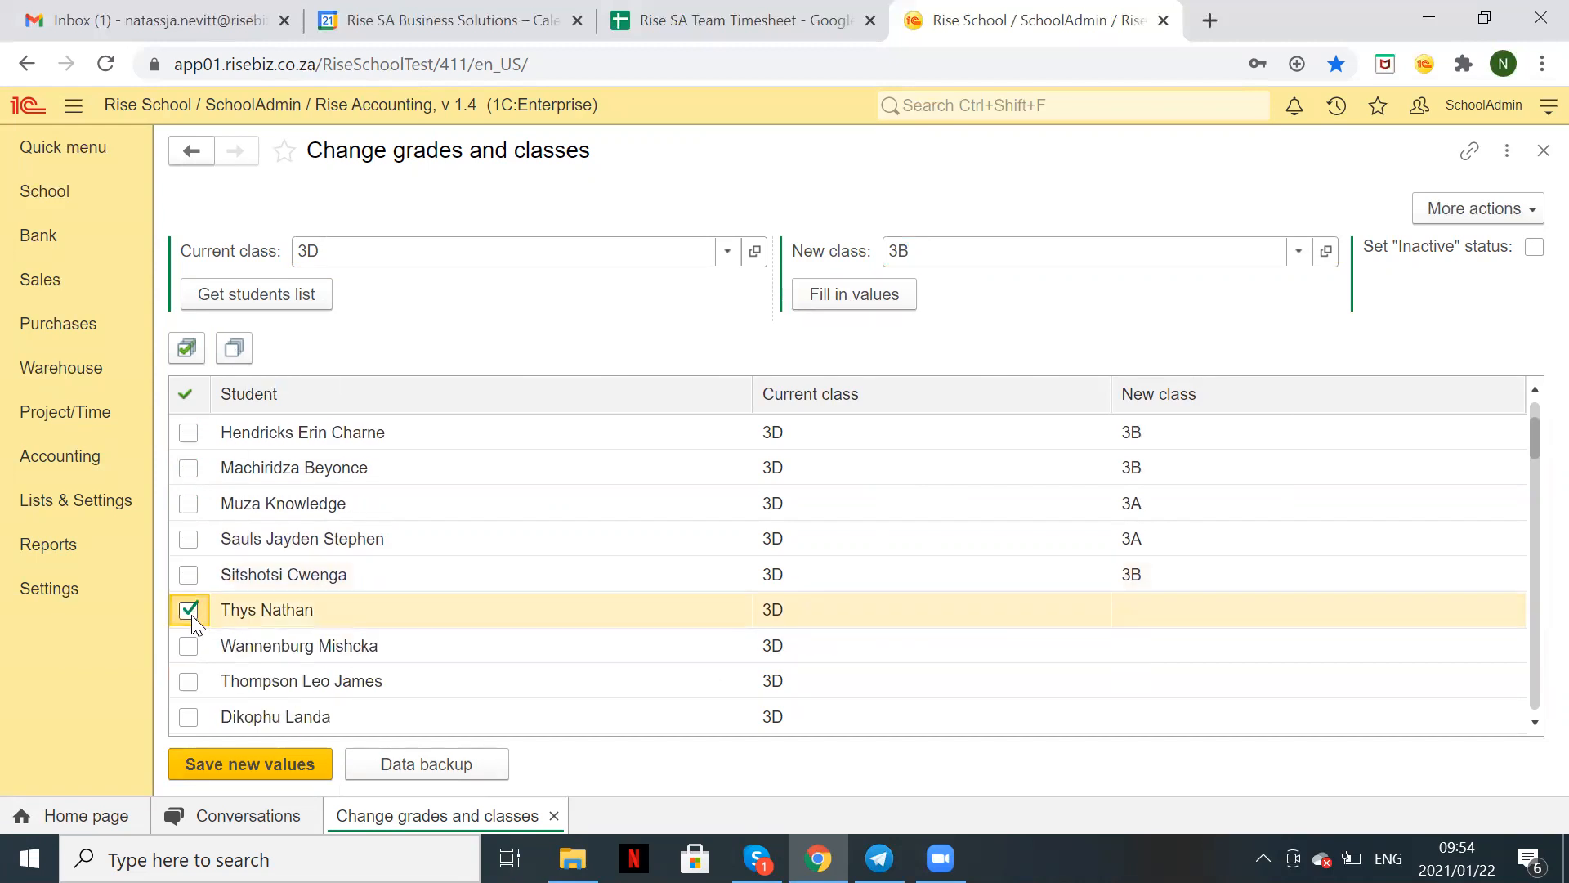
pyautogui.click(188, 646)
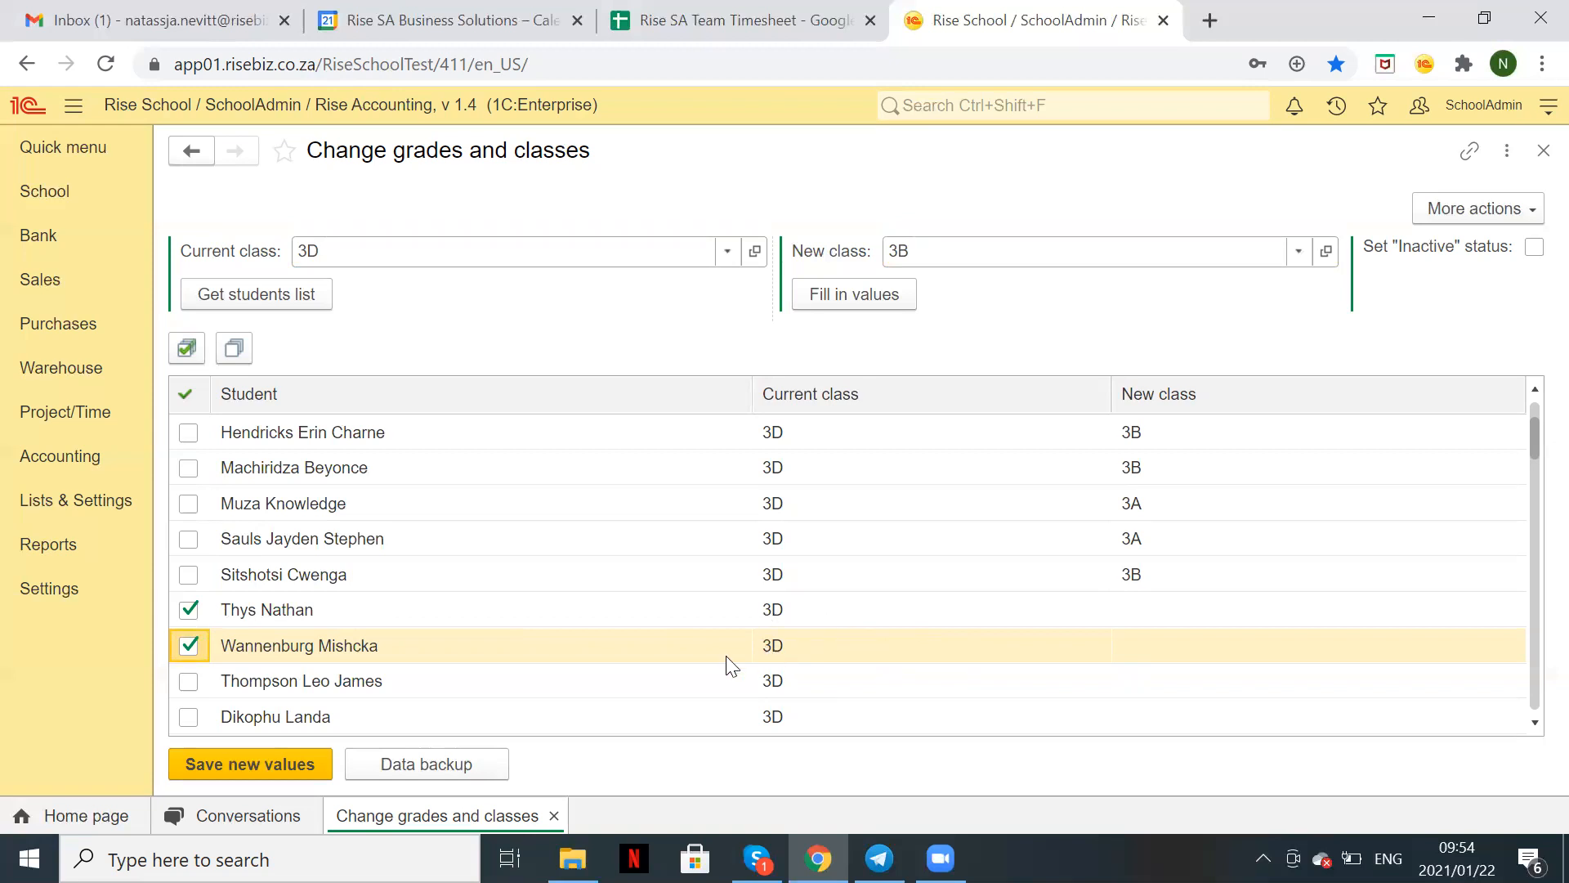
pyautogui.click(188, 611)
pyautogui.click(189, 646)
# Step: Mark the twelfth and thirteenth students and enable the Inactive status with the reason Transferred to different school
pyautogui.scroll(-2, 193, 652)
pyautogui.click(190, 574)
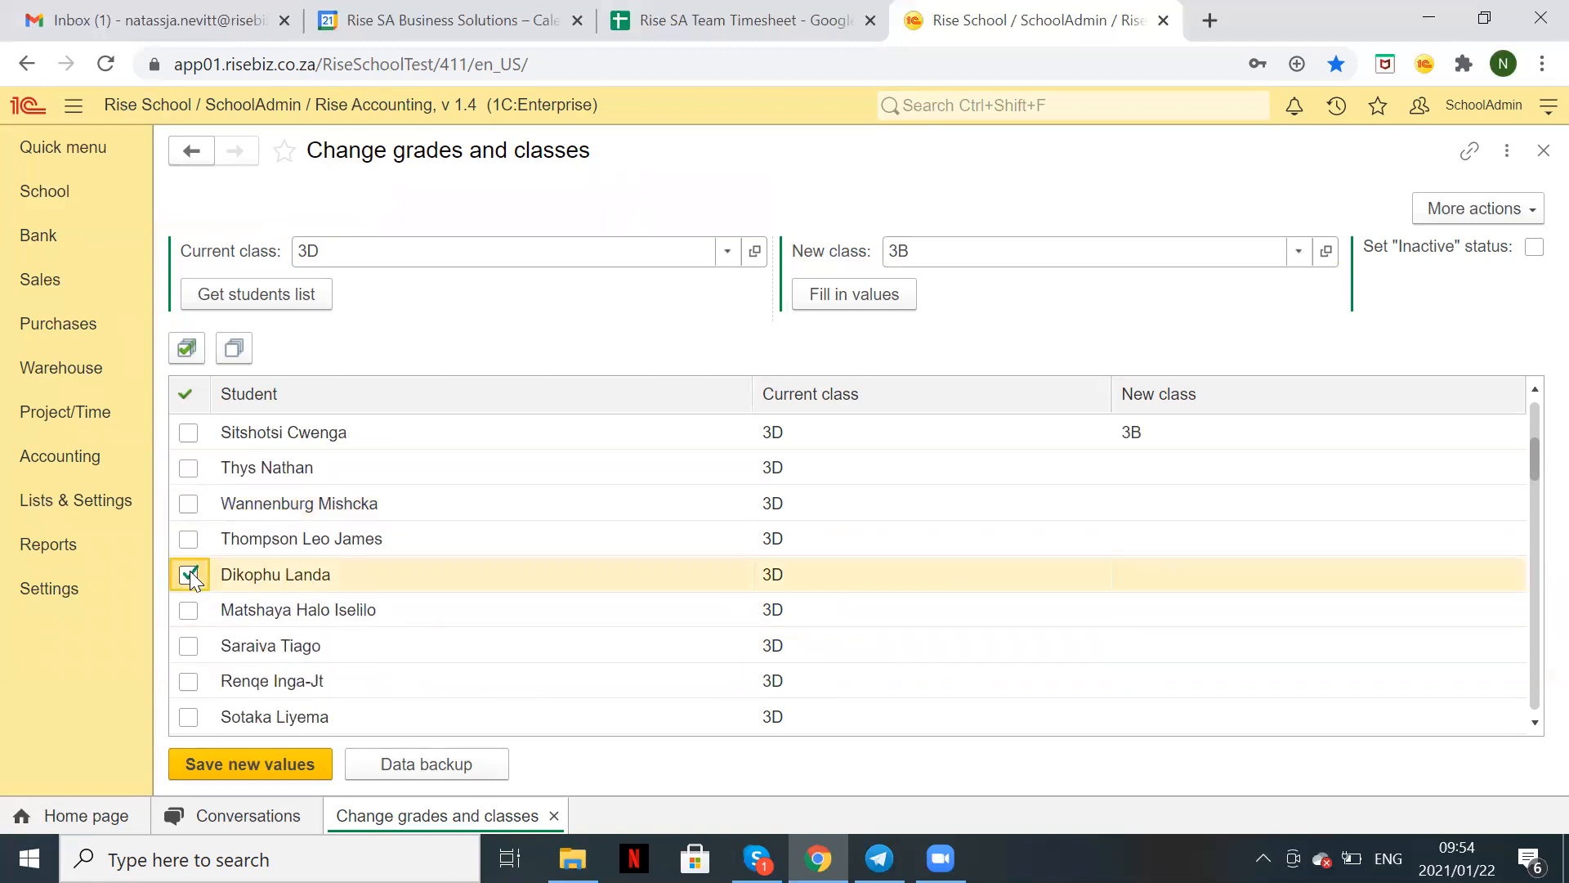
pyautogui.click(190, 611)
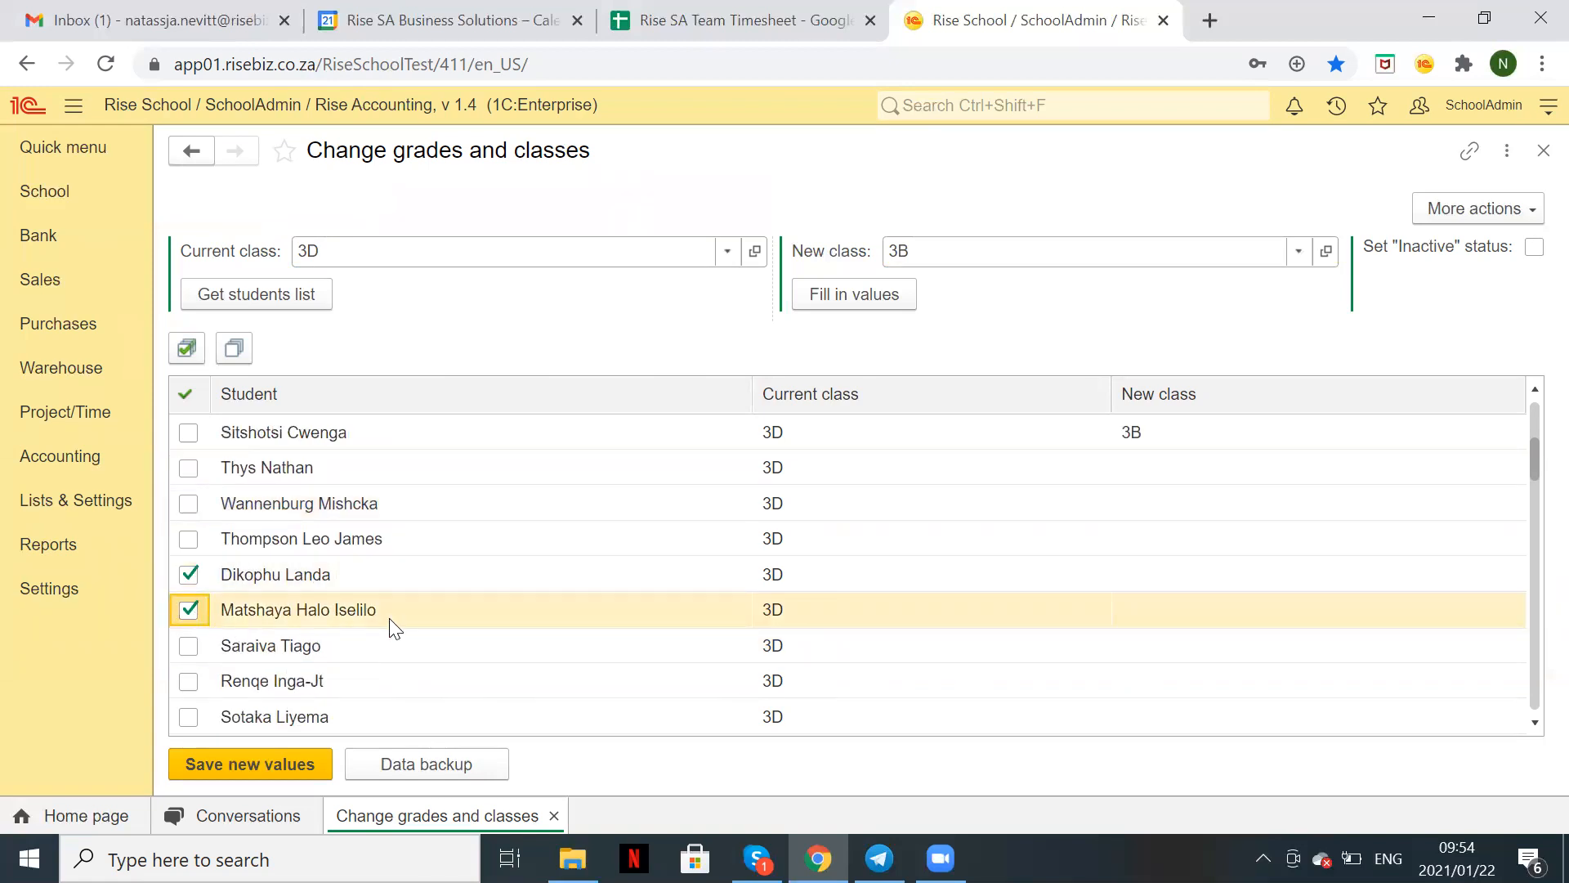
pyautogui.click(1533, 250)
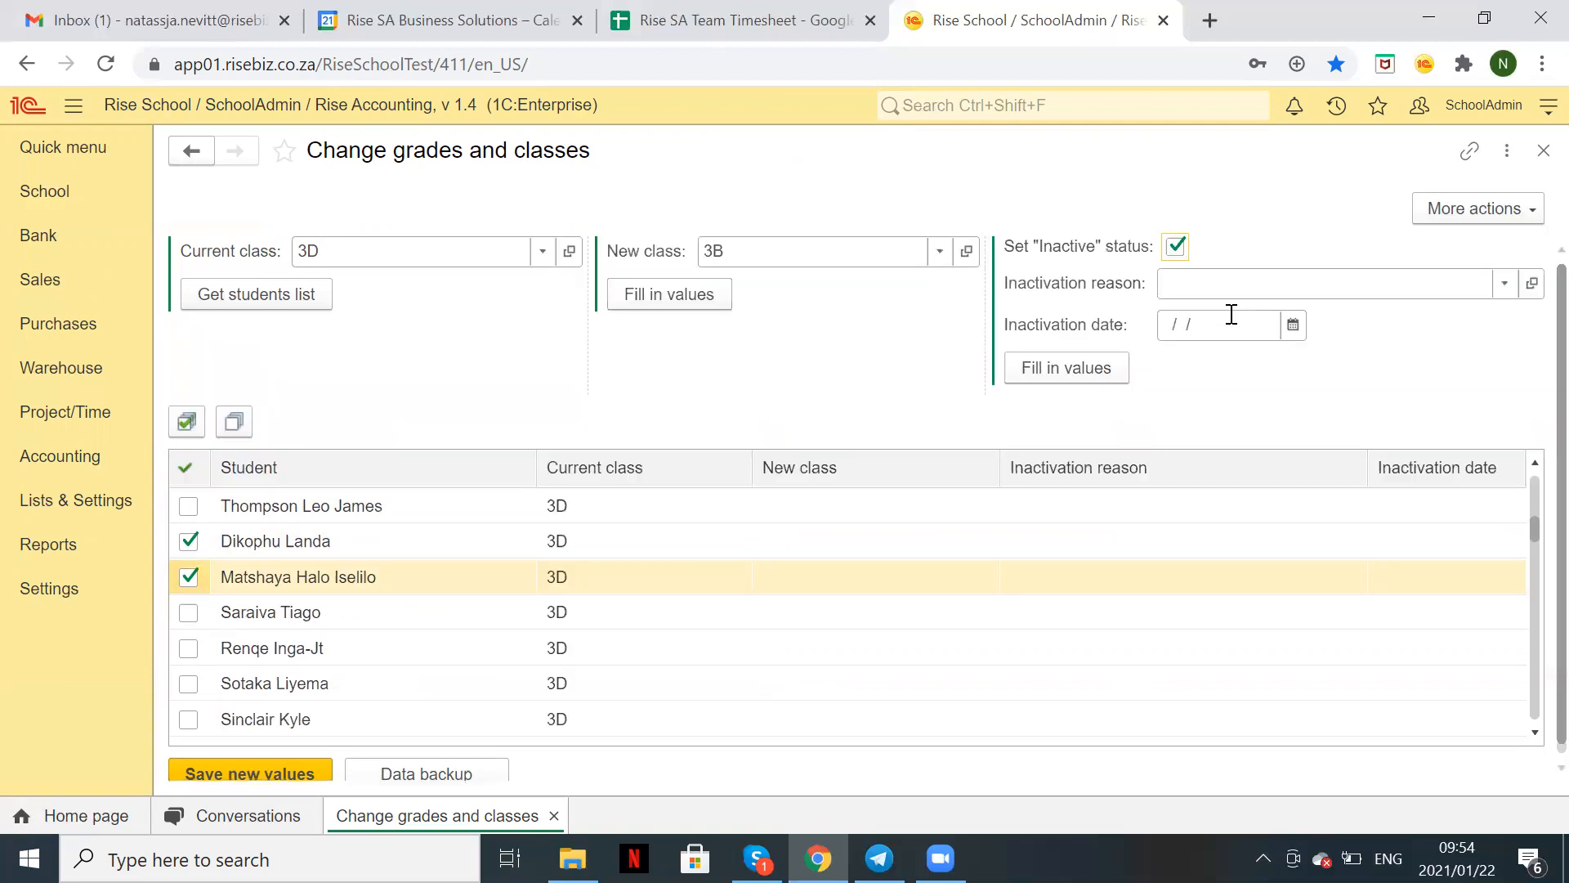
pyautogui.click(1205, 283)
pyautogui.click(1232, 322)
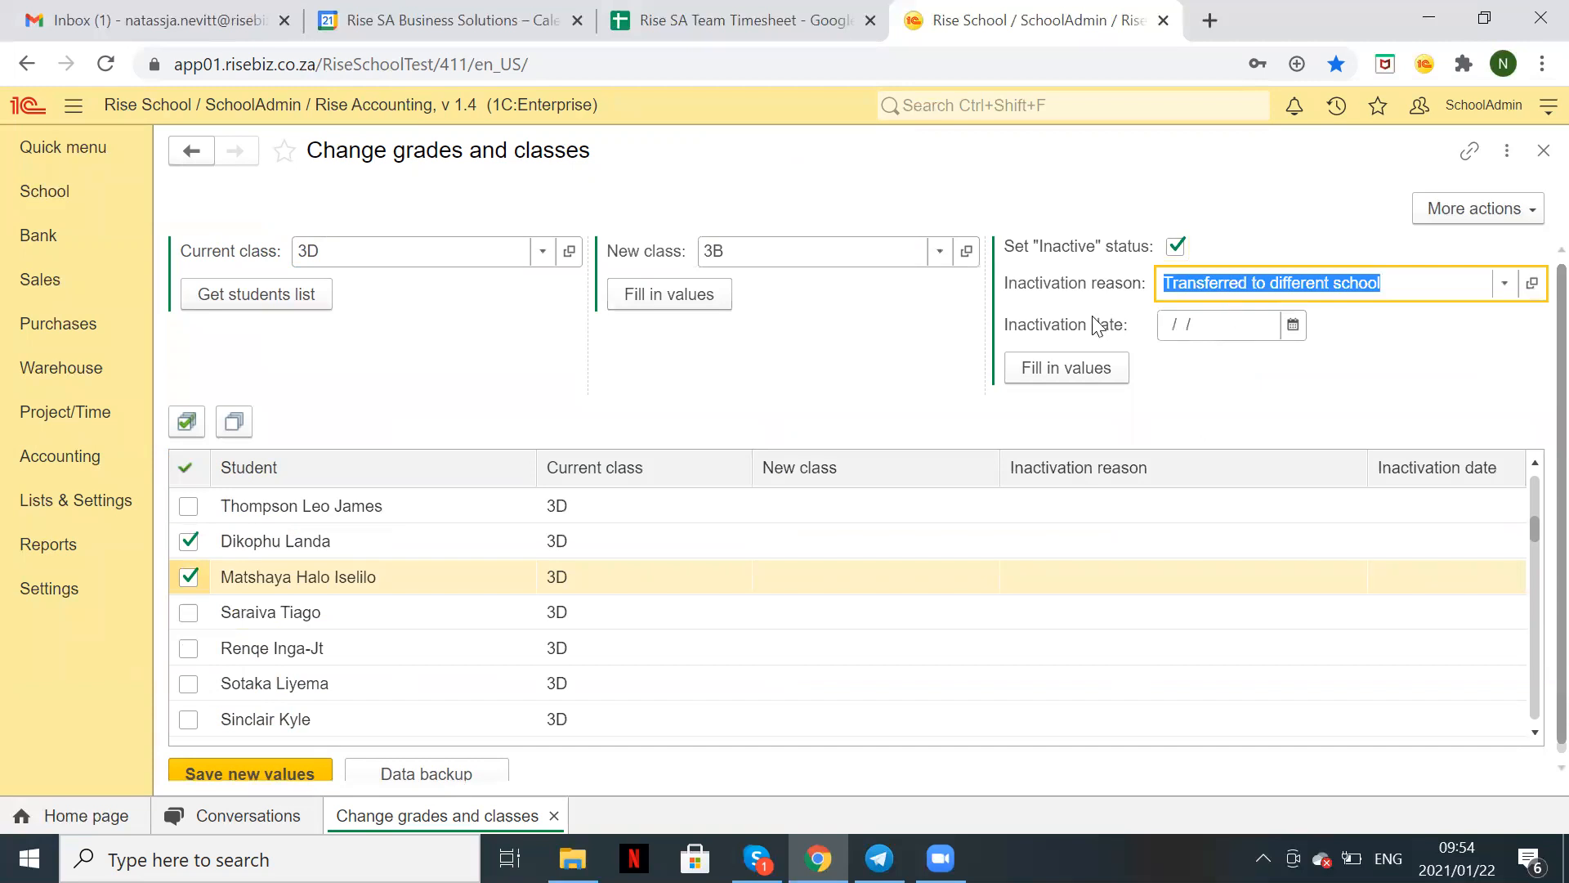
# Step: Set the inactivation date to 31/12/2020, fill in the inactivation values for the marked students, and review the list
pyautogui.click(1293, 324)
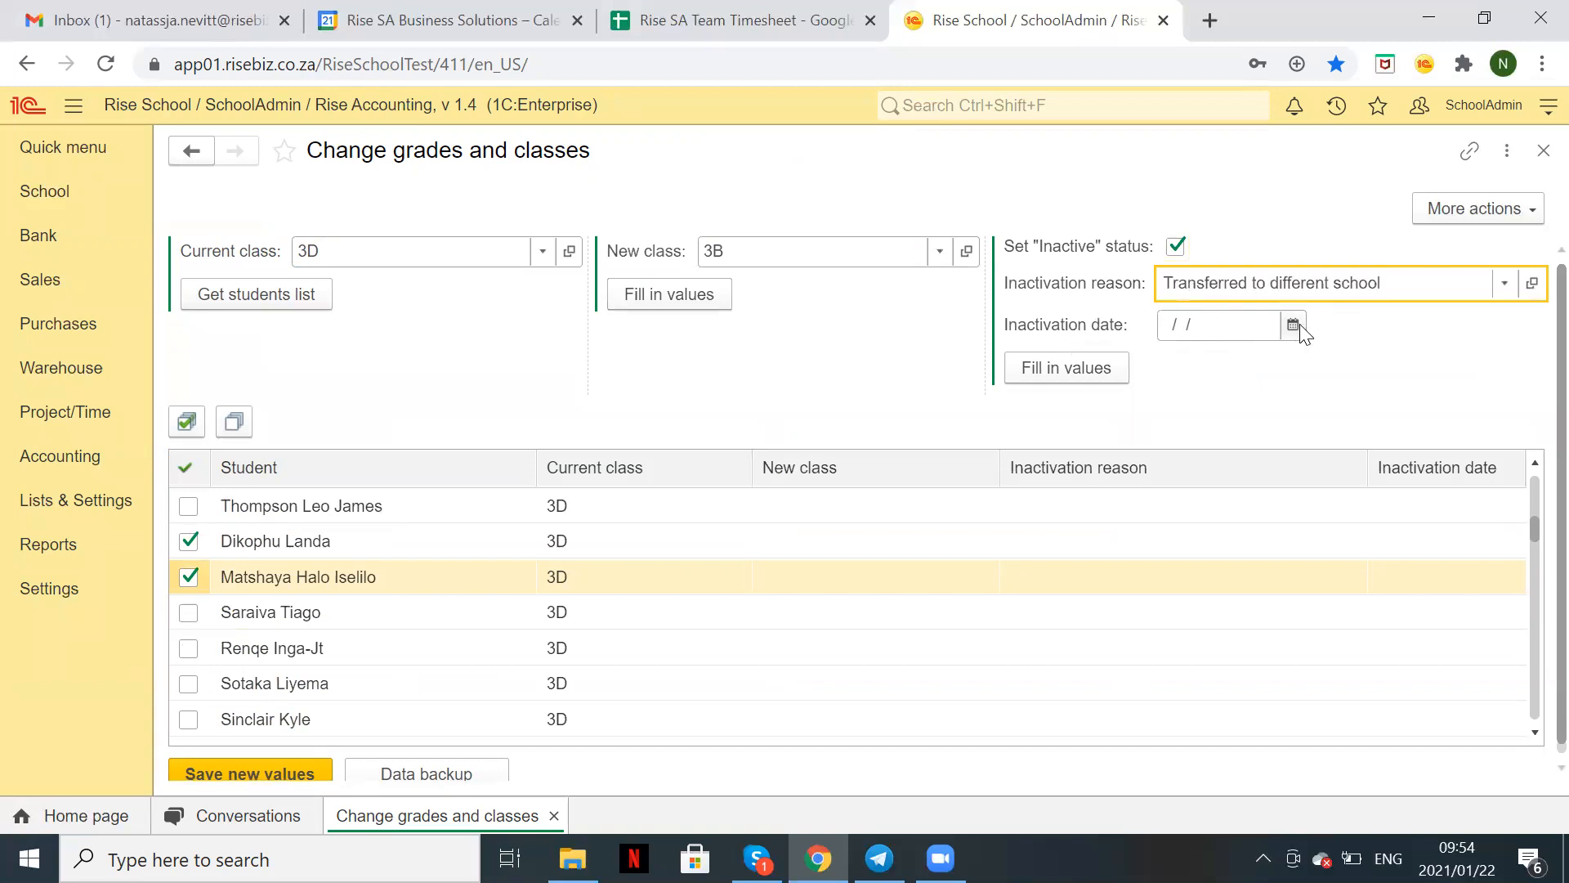
pyautogui.click(1118, 384)
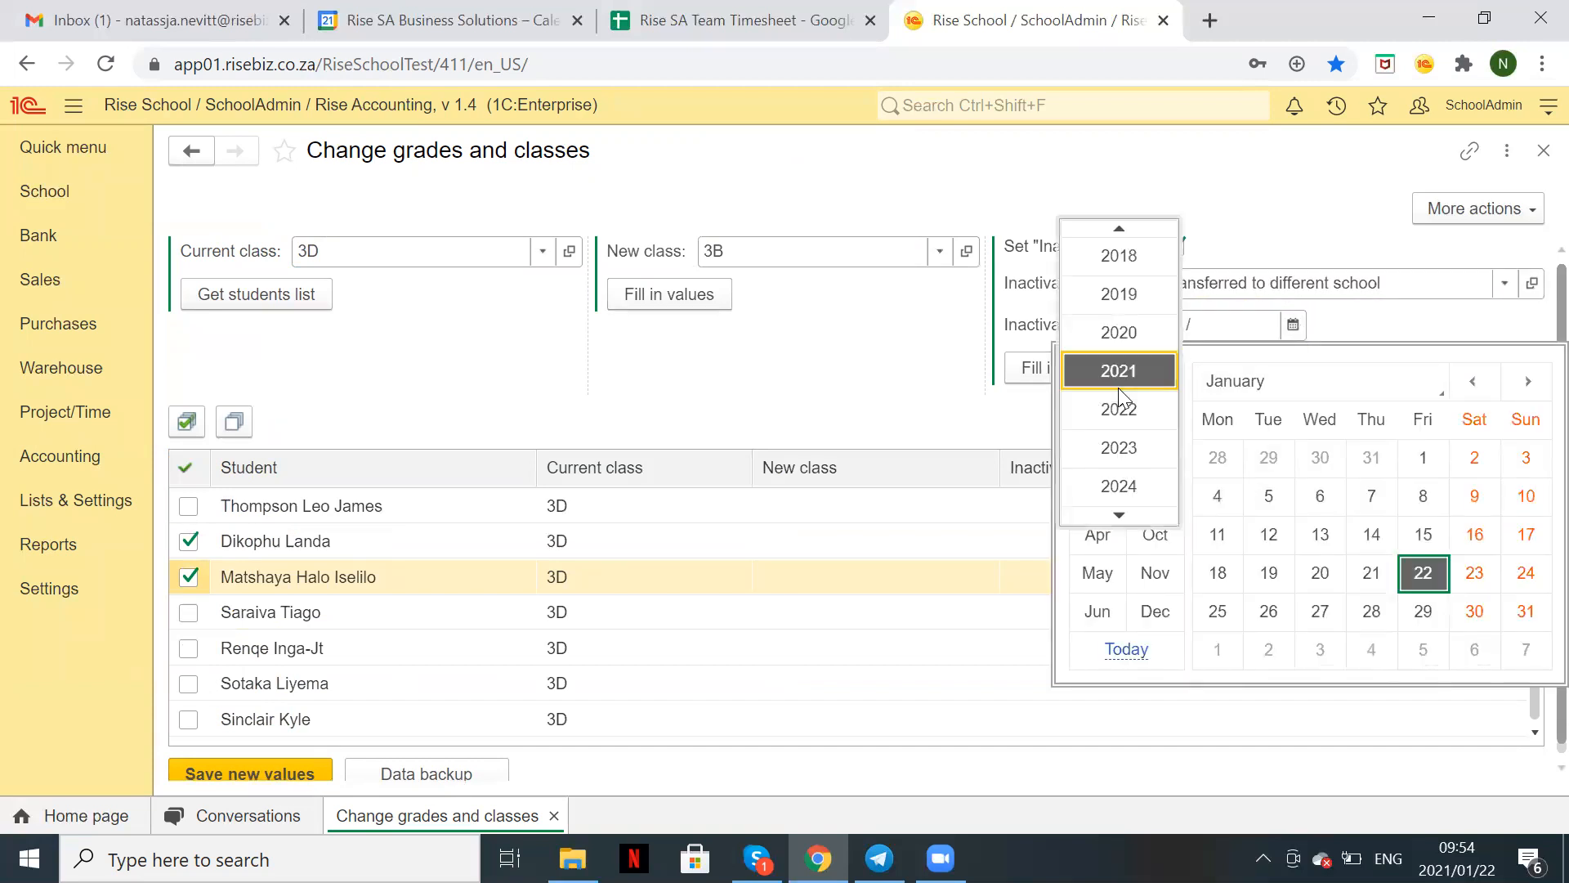
pyautogui.click(1105, 335)
pyautogui.click(1155, 611)
pyautogui.click(1361, 622)
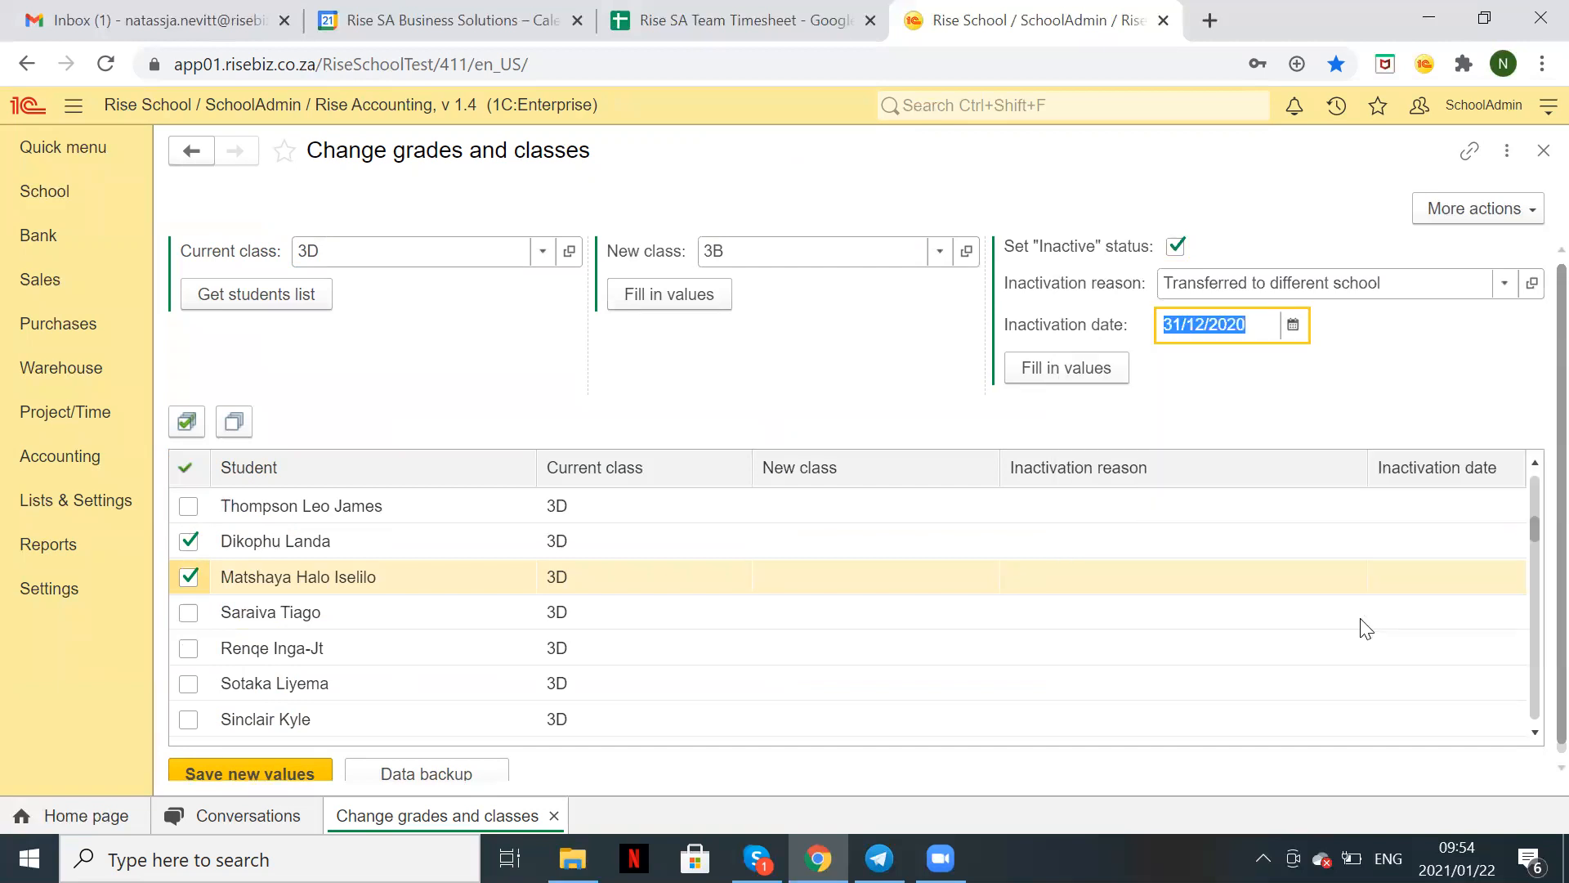
pyautogui.click(1072, 368)
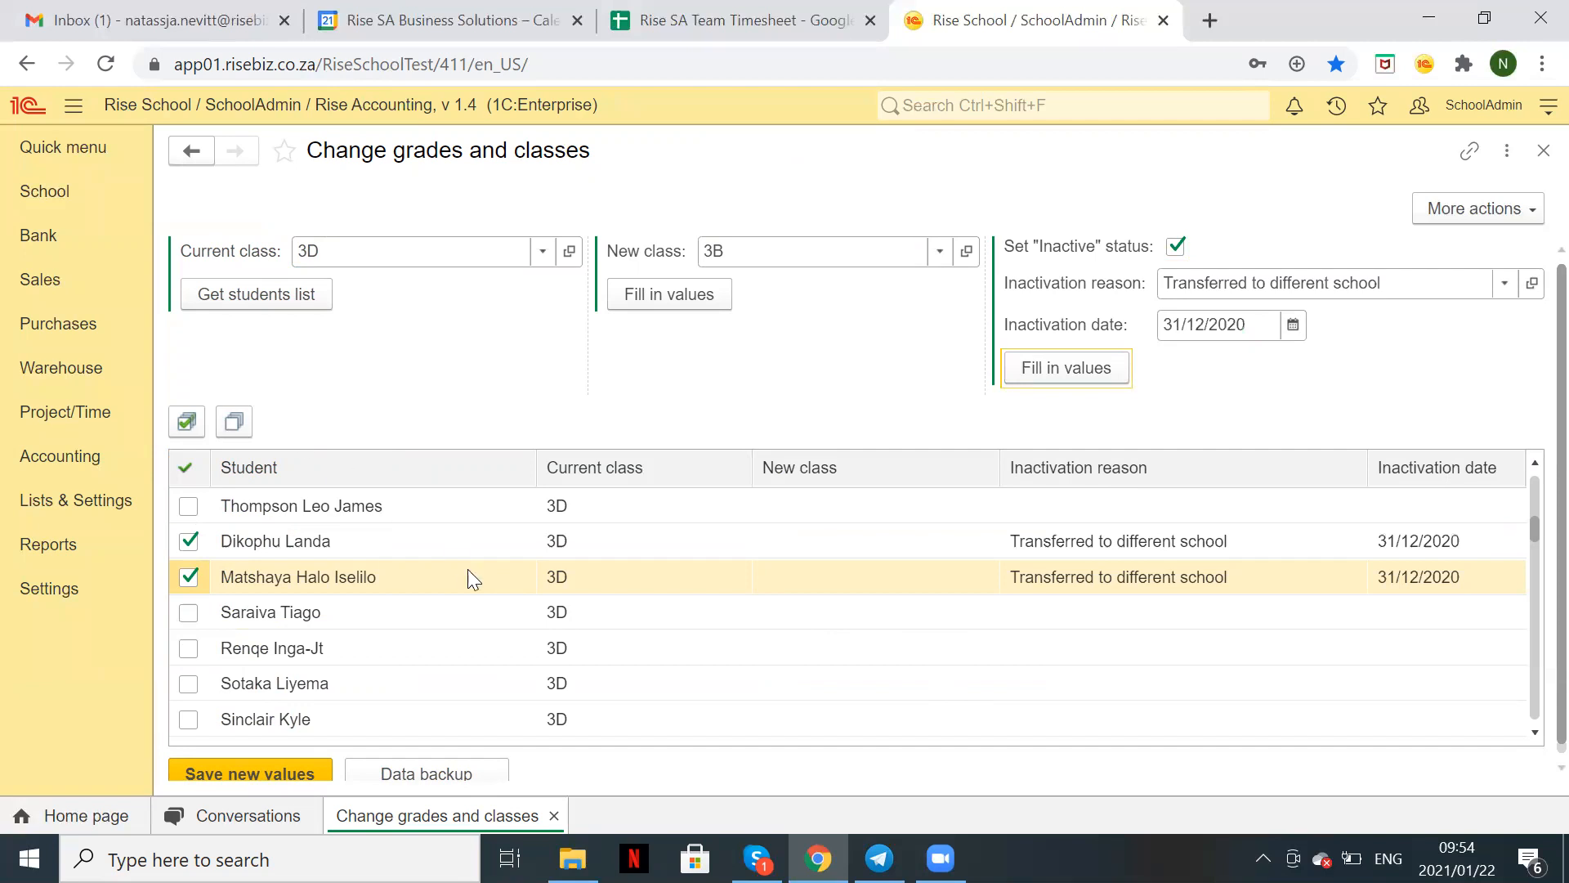
pyautogui.scroll(4, 533, 615)
pyautogui.scroll(-1, 533, 614)
pyautogui.scroll(-2, 533, 615)
pyautogui.scroll(3, 533, 614)
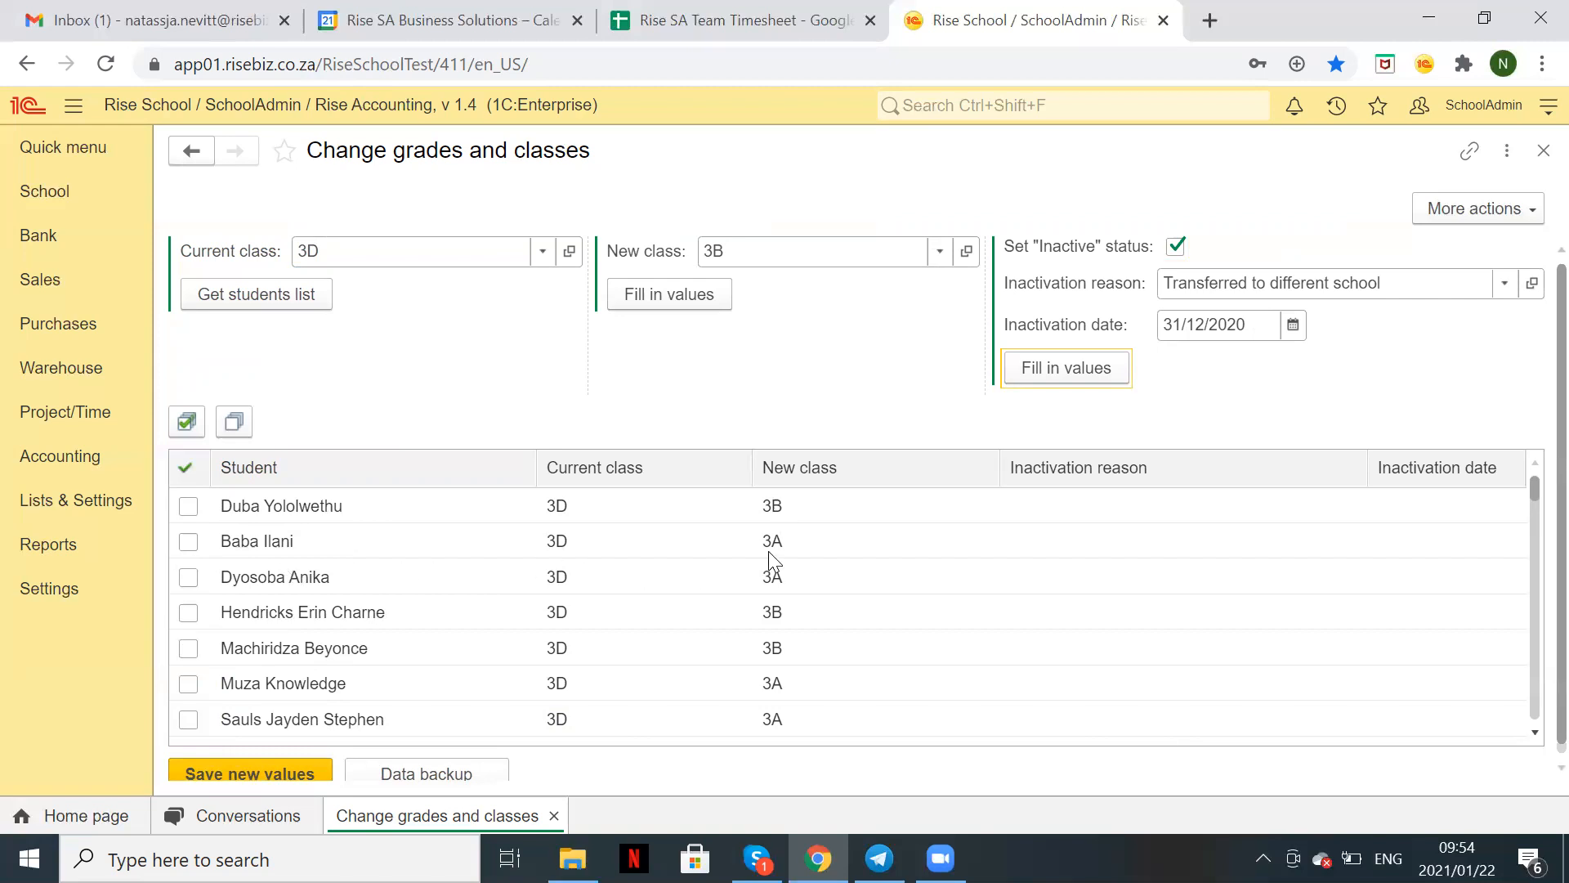
# Step: Review the class 3D student list, checking the assigned new classes and the inactivation reasons and dates
pyautogui.scroll(-3, 760, 617)
pyautogui.scroll(1, 735, 621)
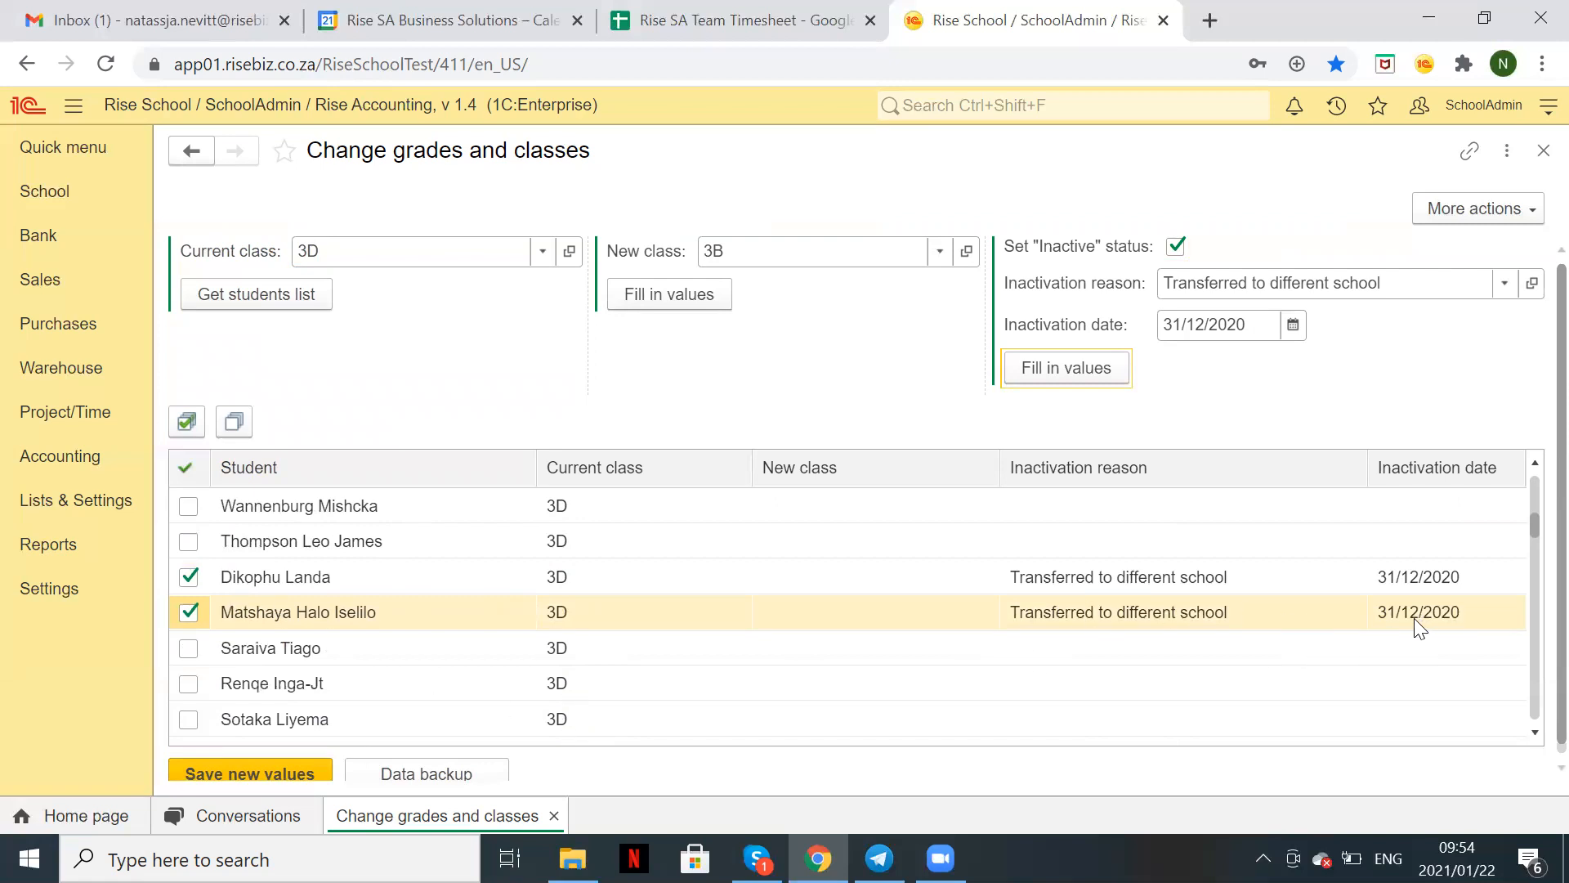
pyautogui.scroll(5, 1013, 588)
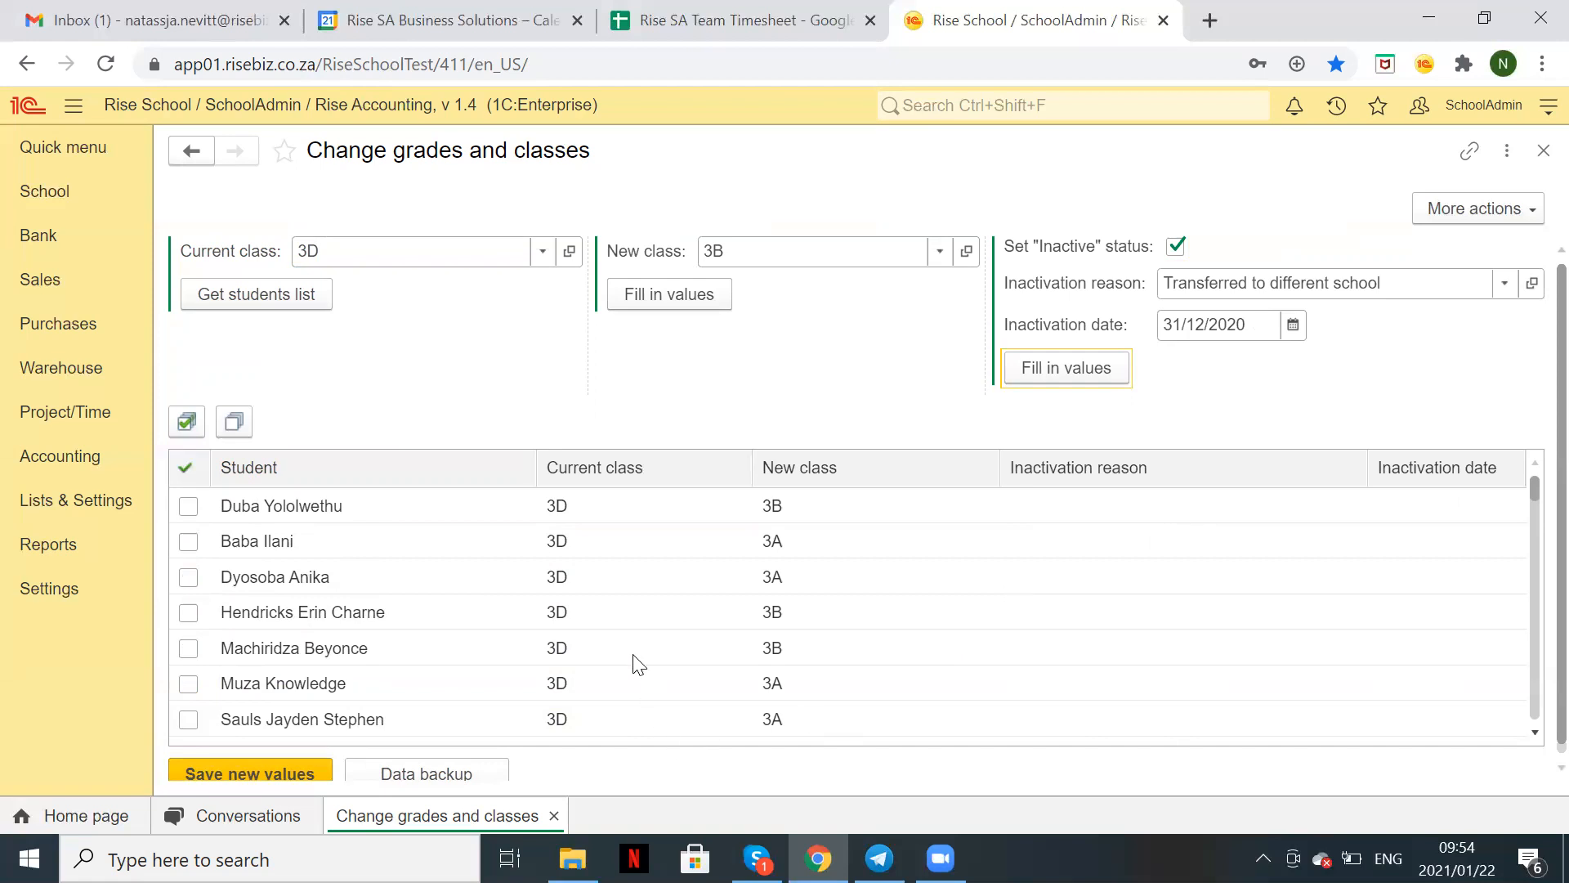
pyautogui.scroll(-5, 634, 676)
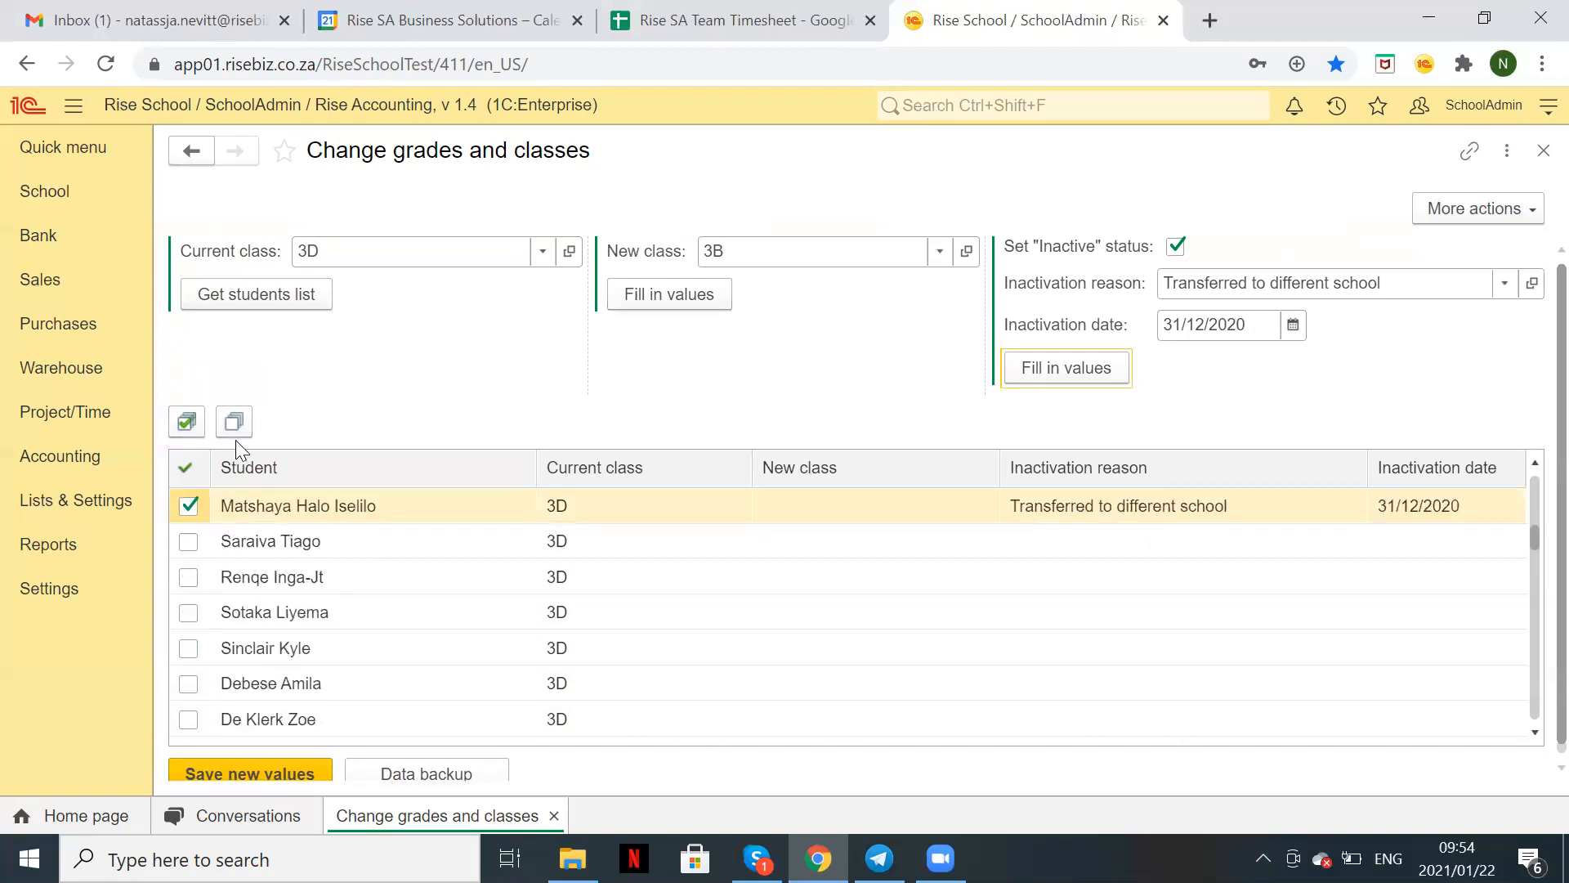
pyautogui.scroll(3, 215, 511)
pyautogui.scroll(-3, 265, 625)
pyautogui.scroll(2, 265, 625)
pyautogui.scroll(-2, 265, 633)
pyautogui.scroll(1, 264, 633)
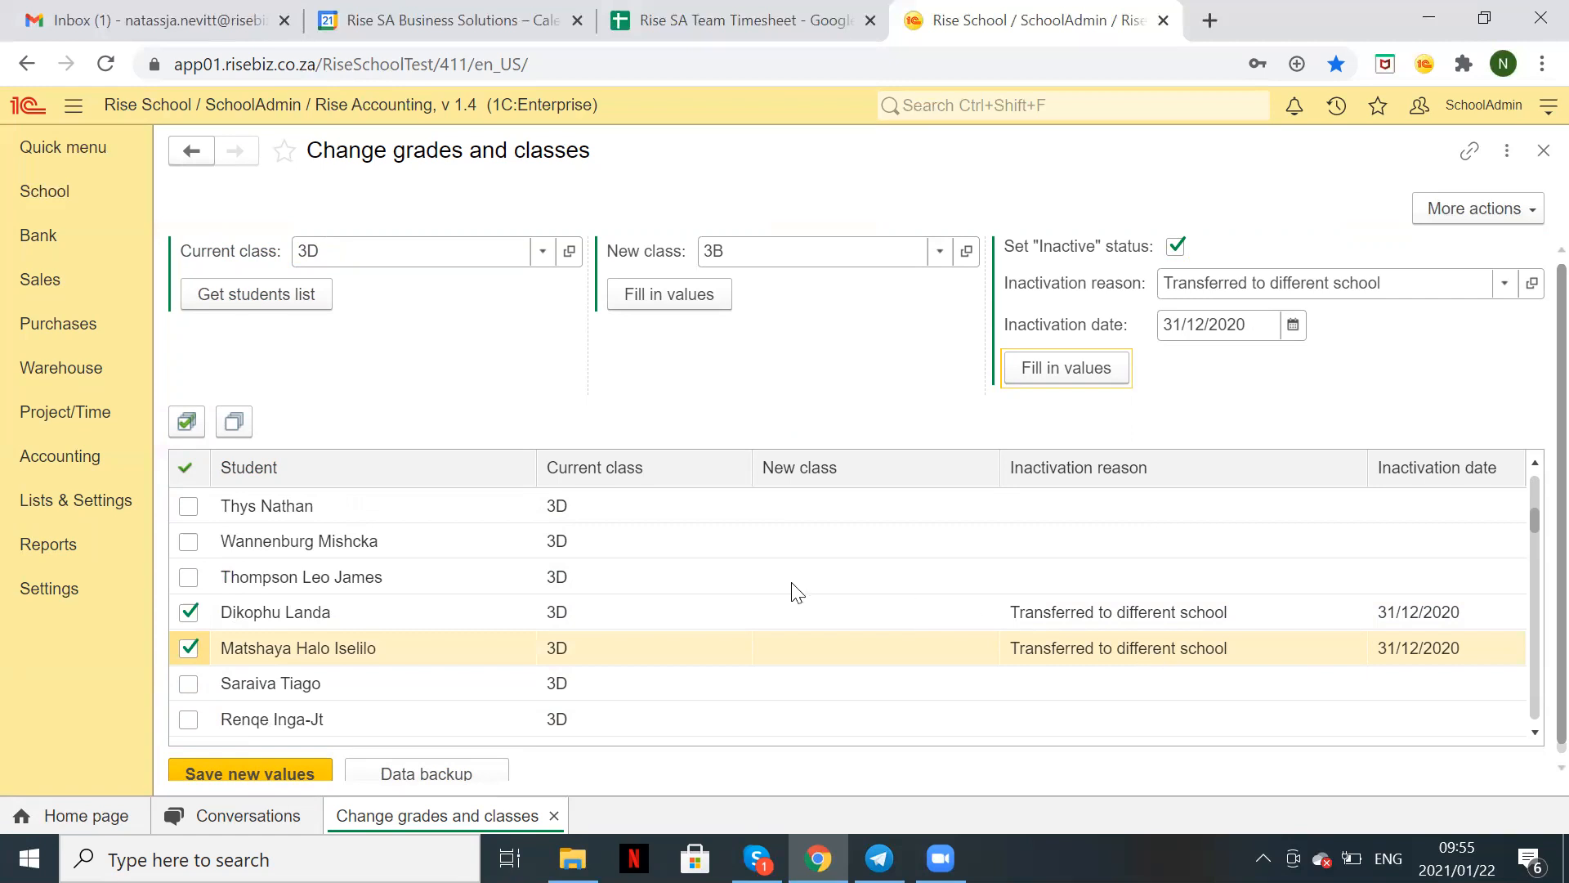
pyautogui.scroll(-3, 797, 590)
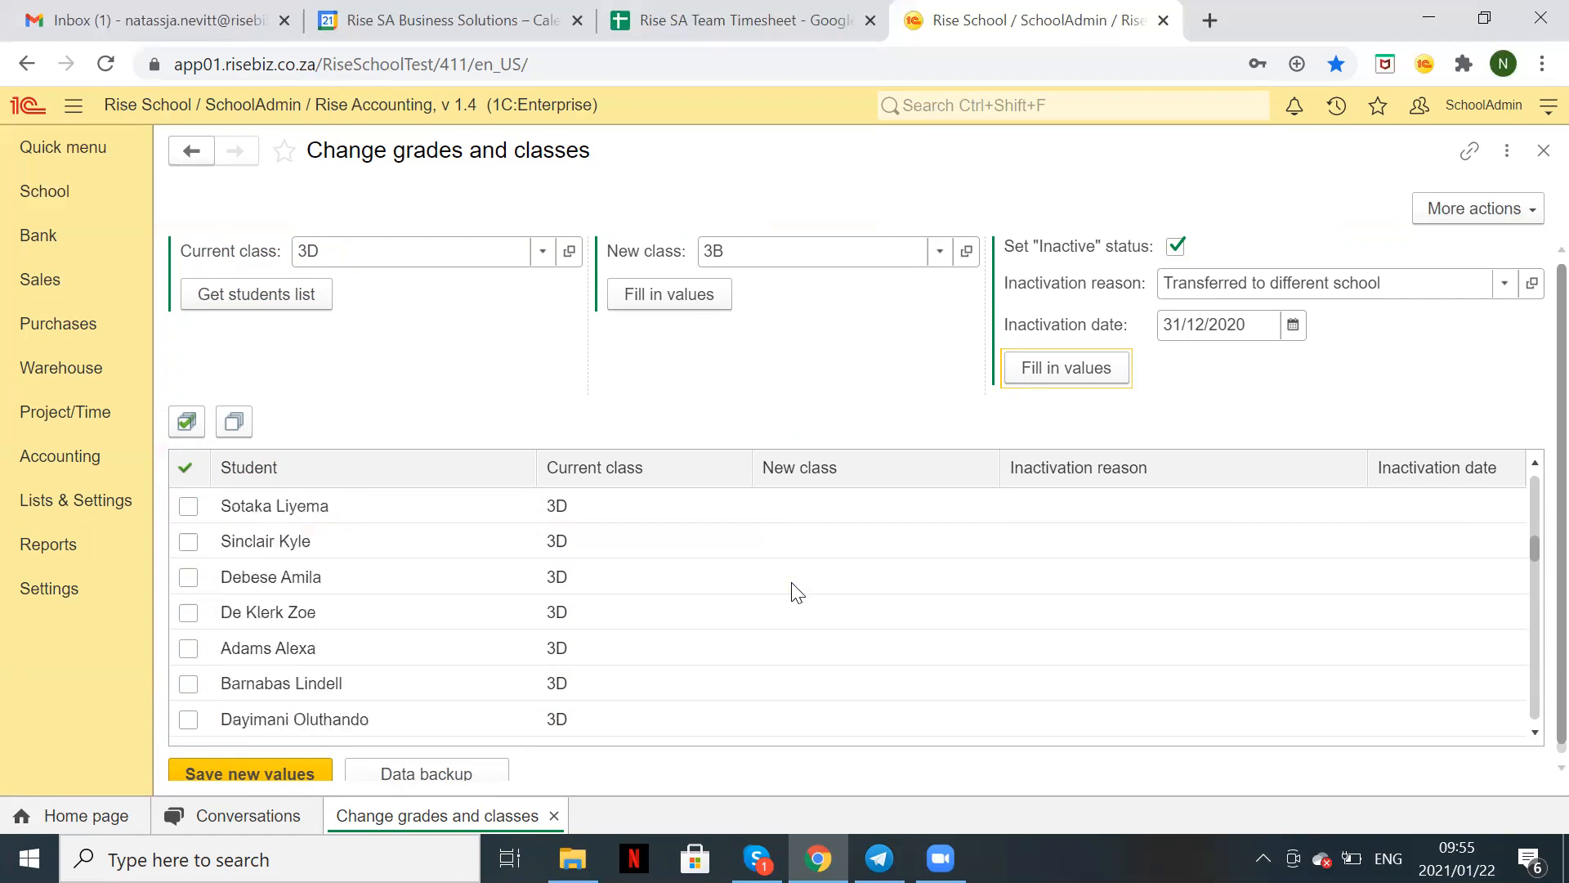
pyautogui.scroll(5, 797, 590)
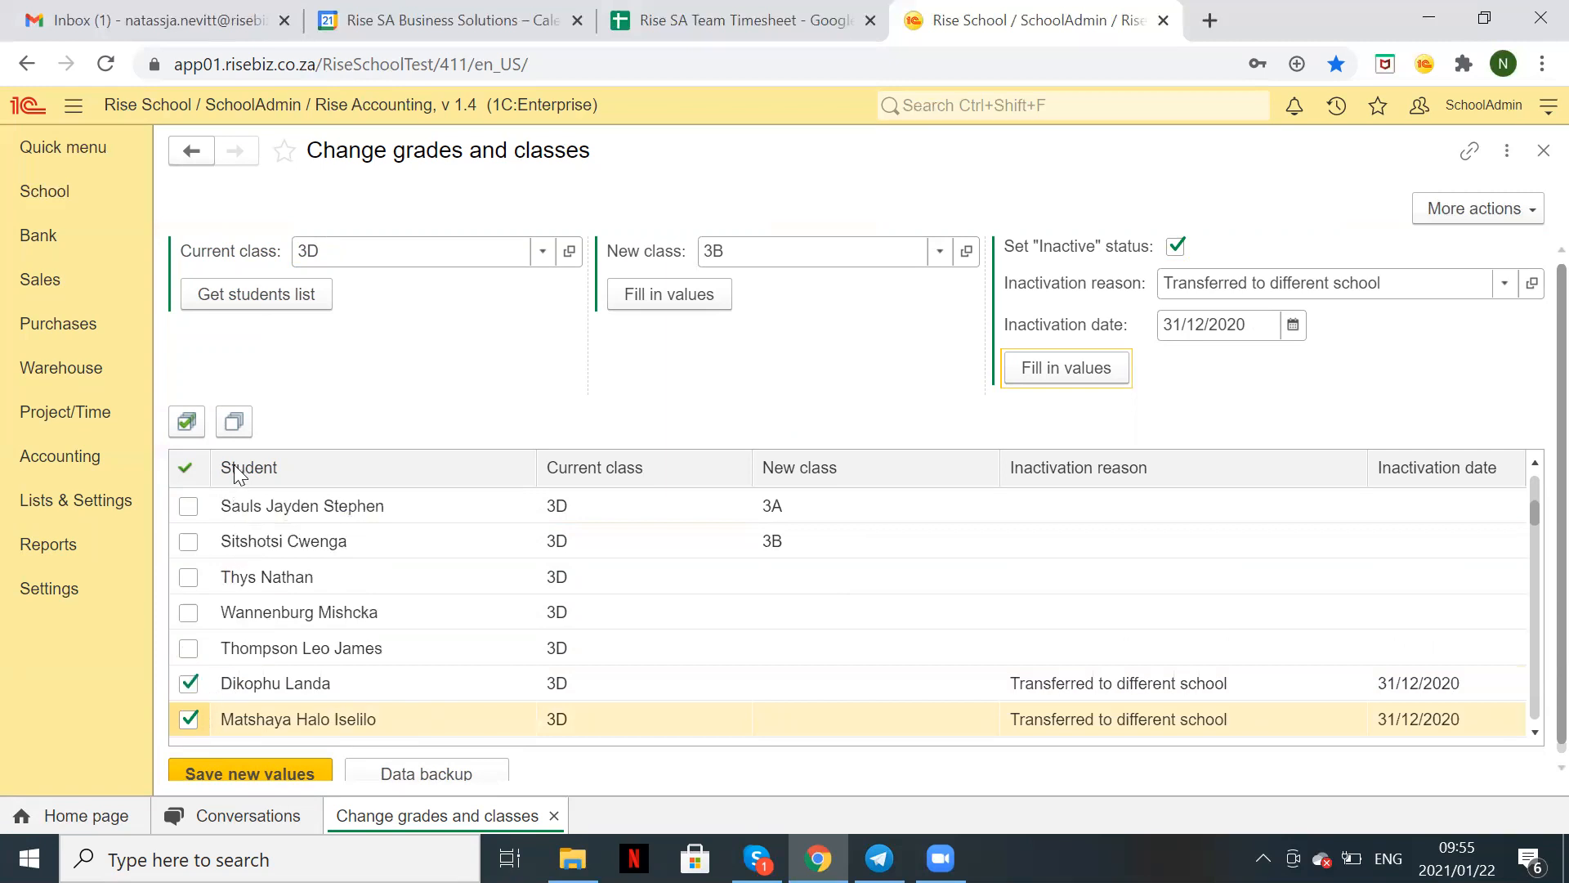
# Step: Clear all marks and mark only the sixteenth and seventeenth students in the class 3D list
pyautogui.click(242, 423)
pyautogui.scroll(-3, 378, 659)
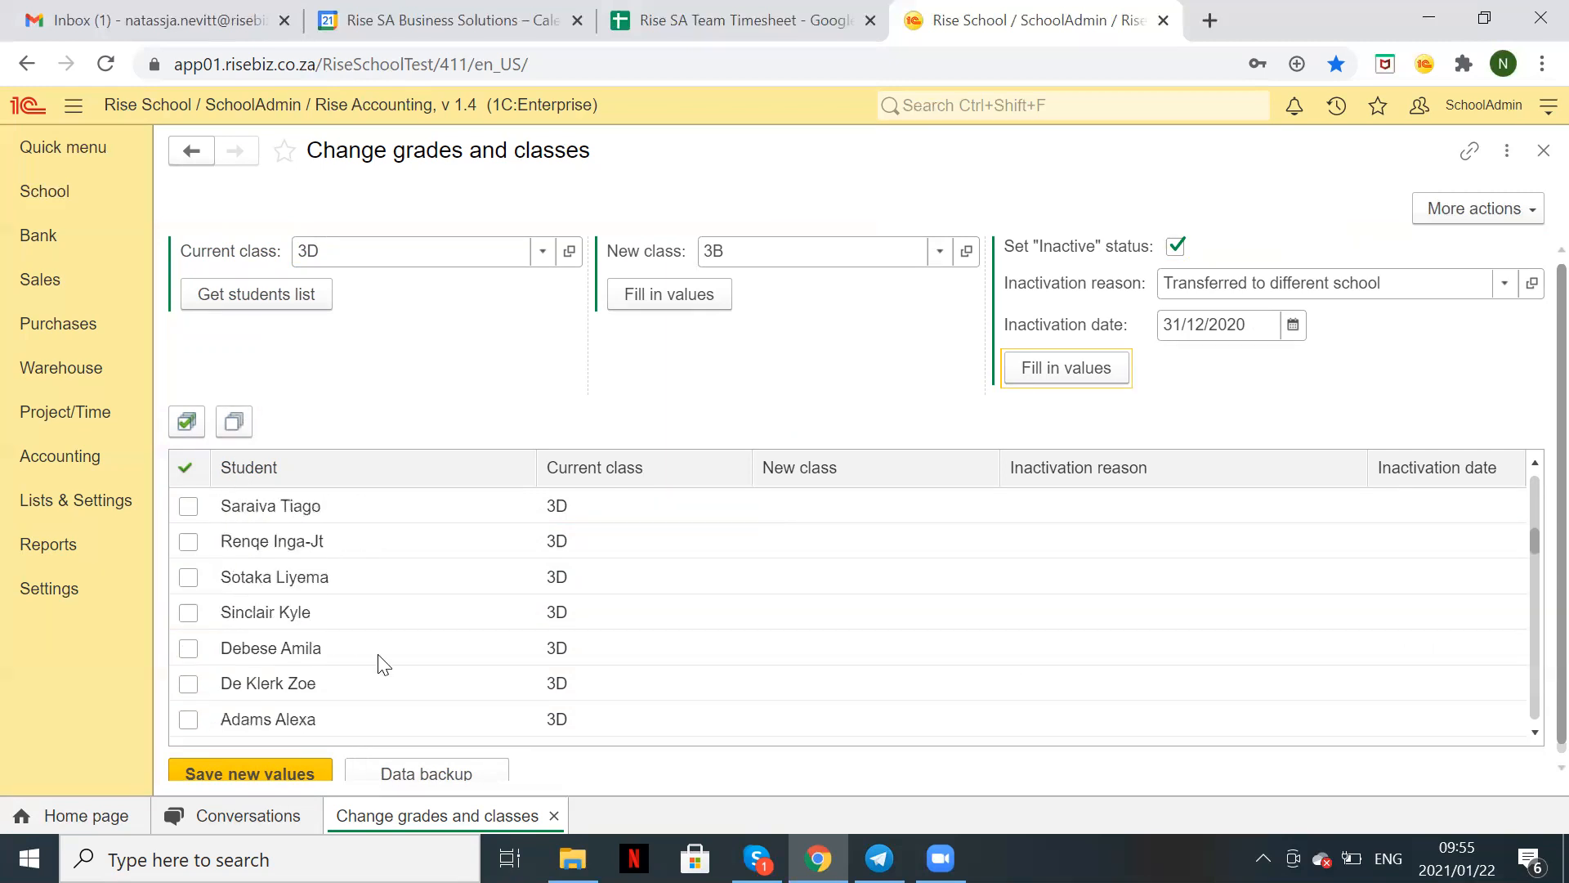
pyautogui.click(189, 577)
pyautogui.click(189, 612)
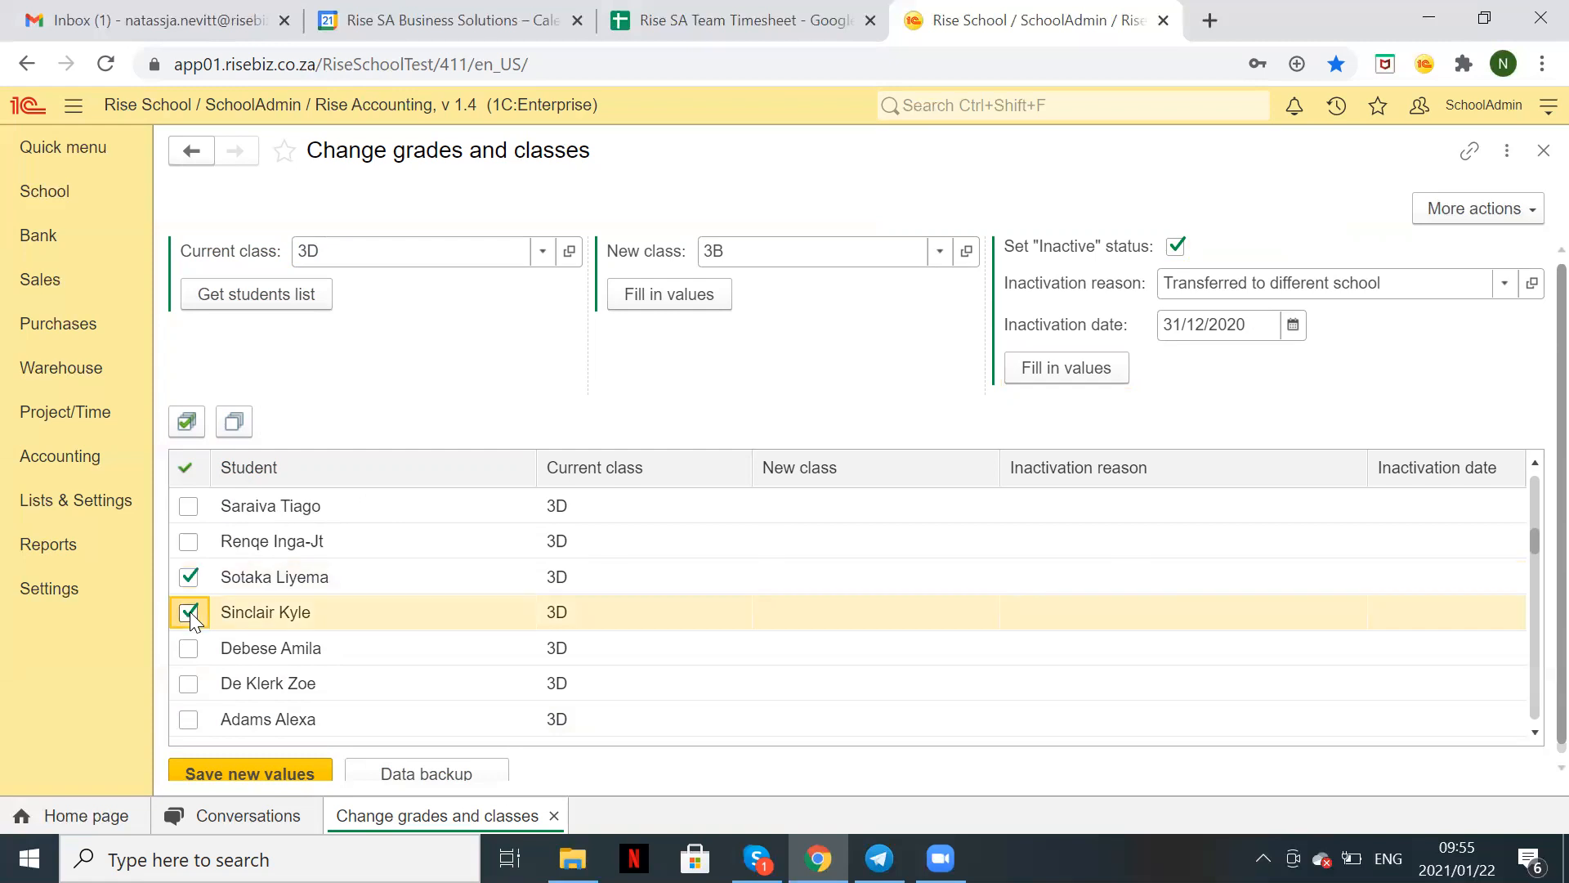
# Step: Set the new class to 3C and fill it in for the two marked students
pyautogui.click(837, 256)
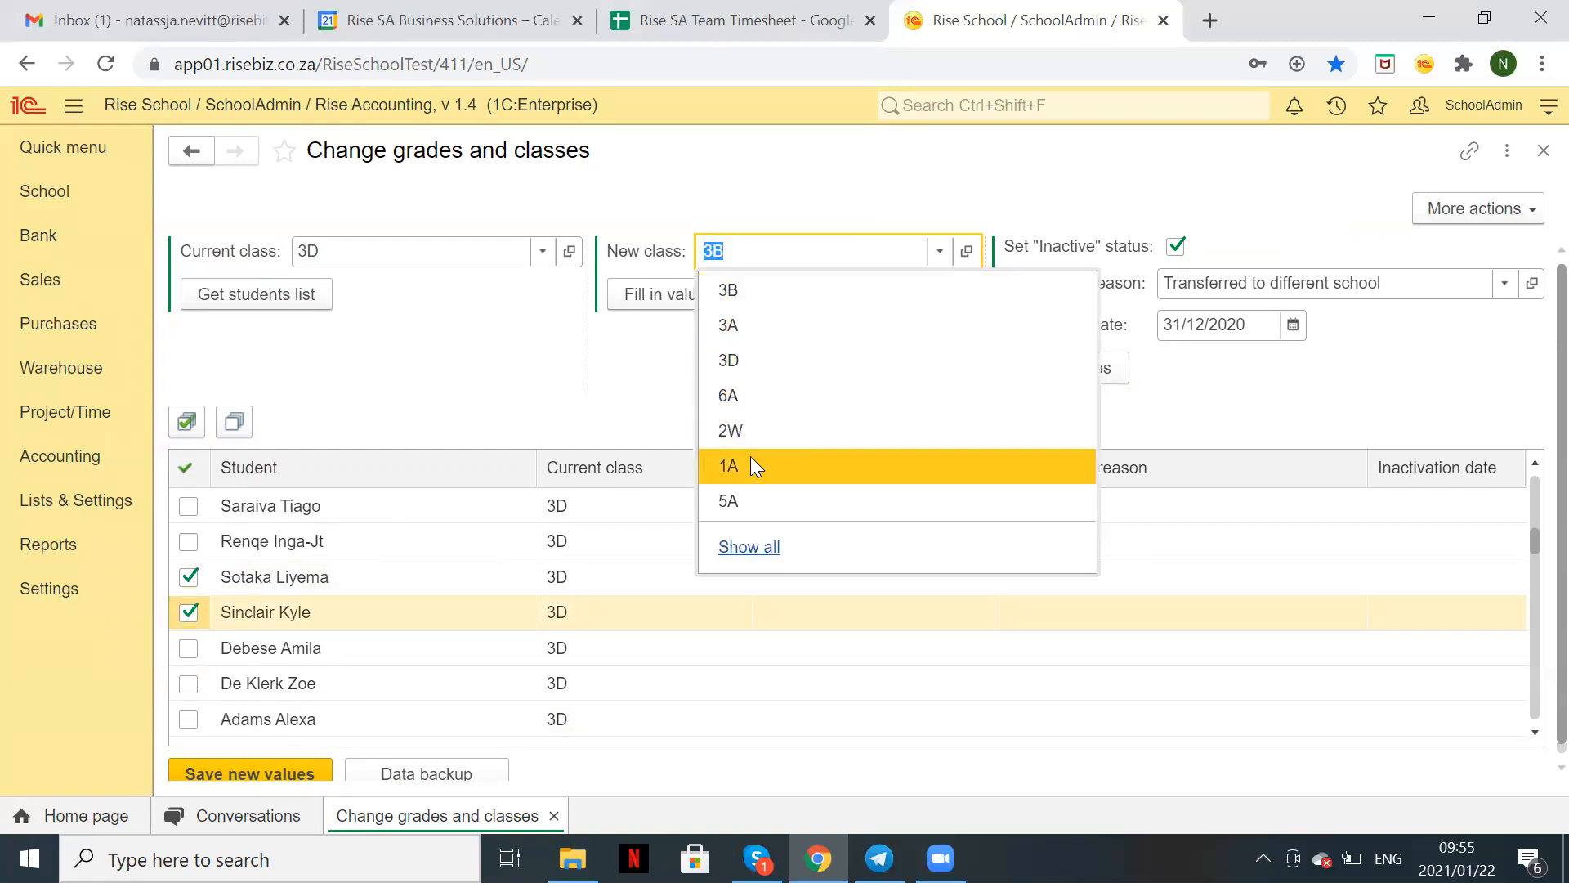
pyautogui.write('3')
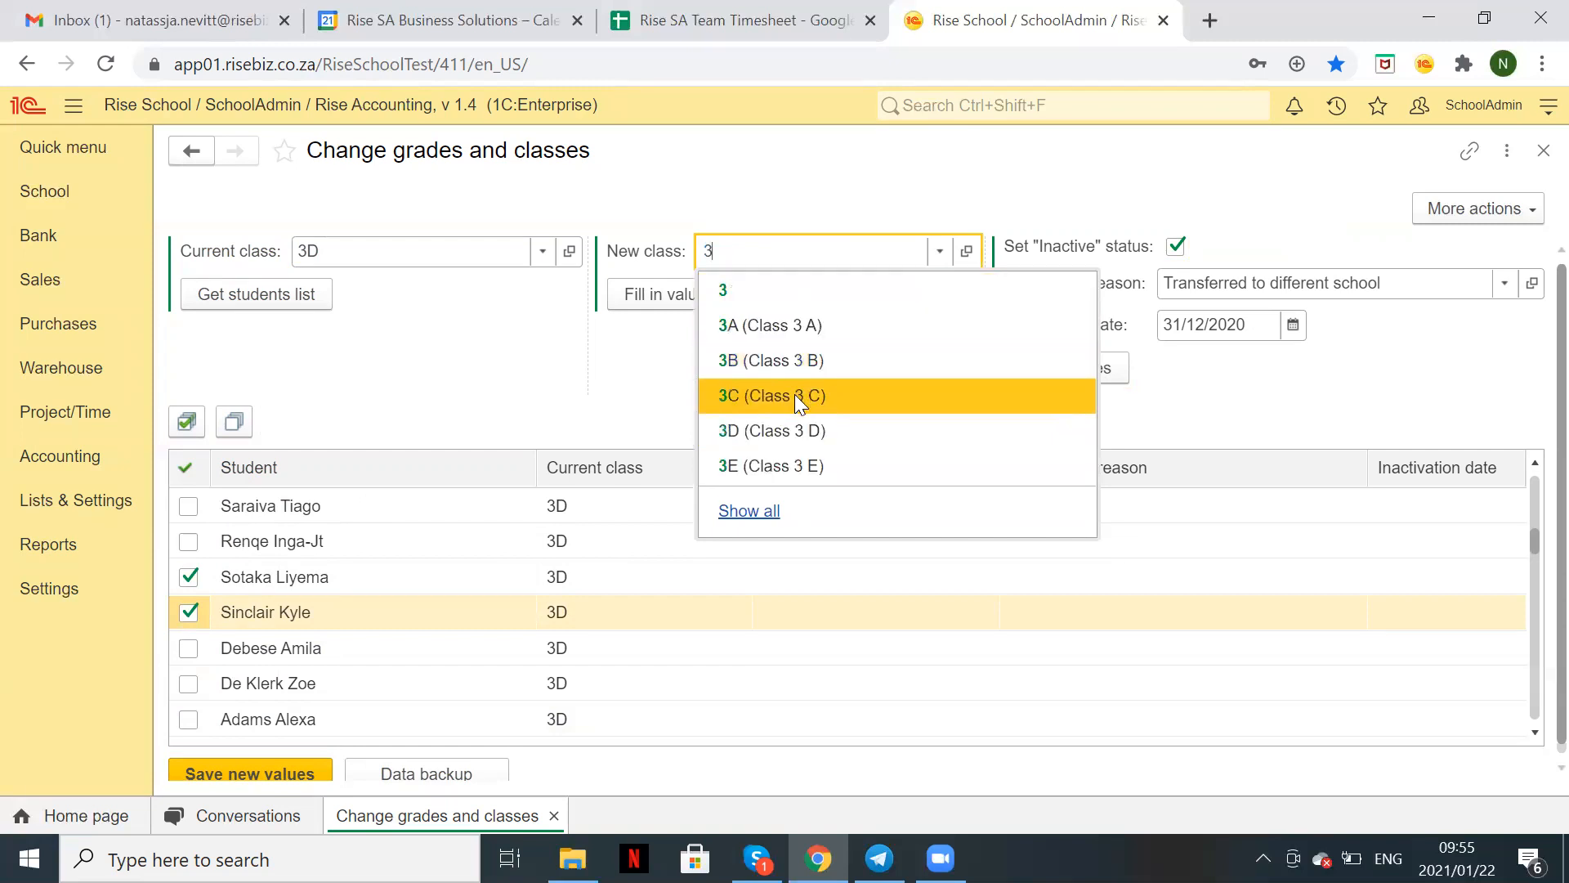
pyautogui.click(795, 396)
pyautogui.press('Return')
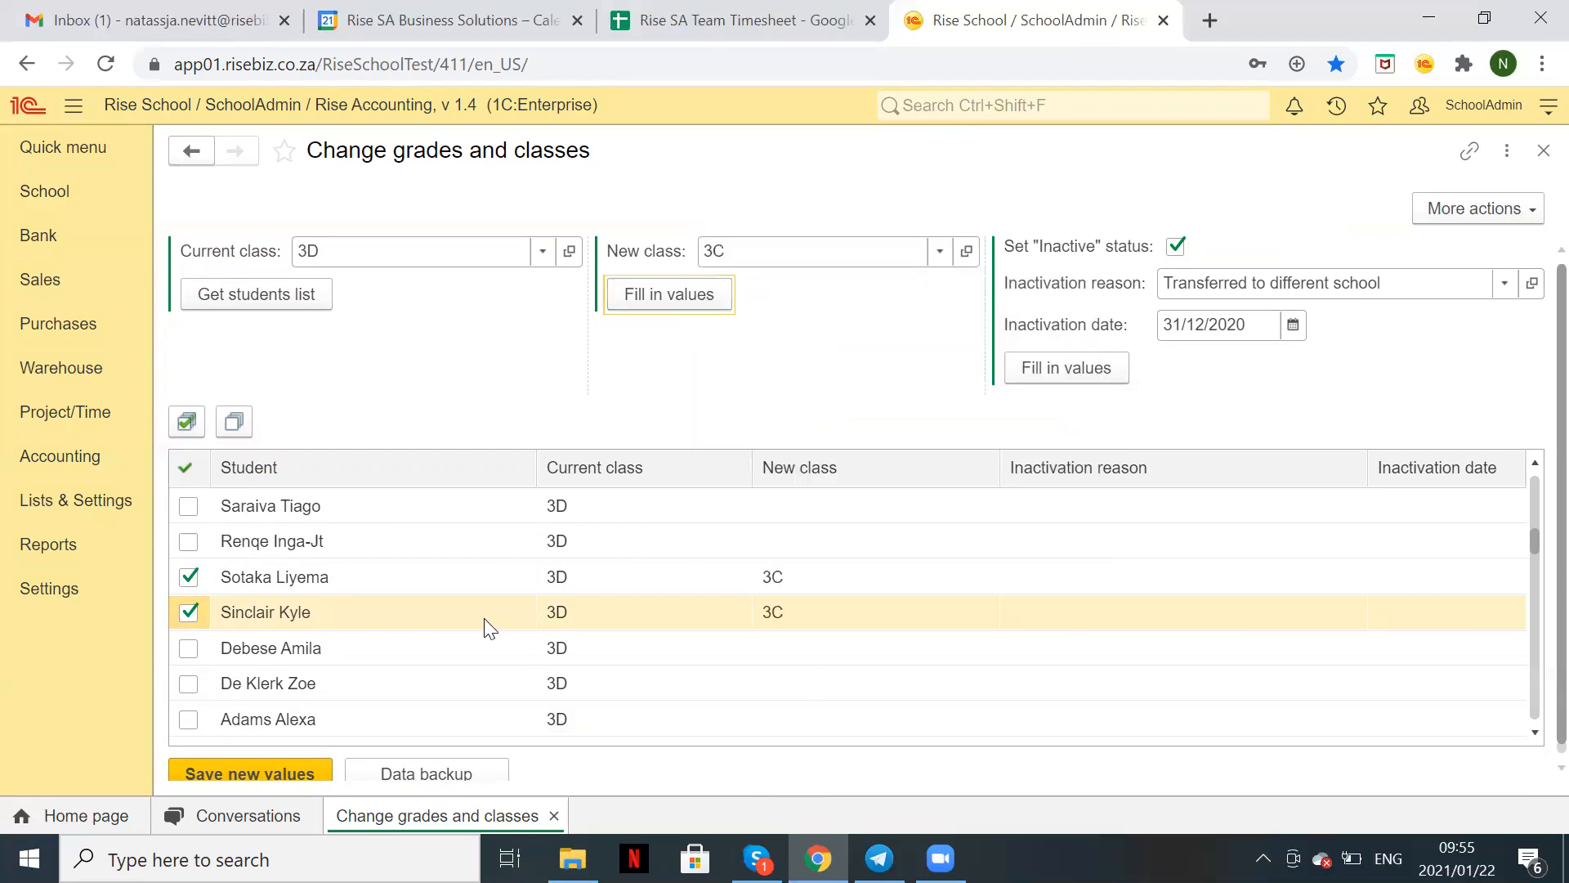
# Step: Check the new class assignments and inactivation entries throughout the class 3D list before saving
pyautogui.scroll(5, 767, 618)
pyautogui.scroll(-4, 768, 622)
pyautogui.scroll(-2, 768, 625)
pyautogui.scroll(5, 768, 626)
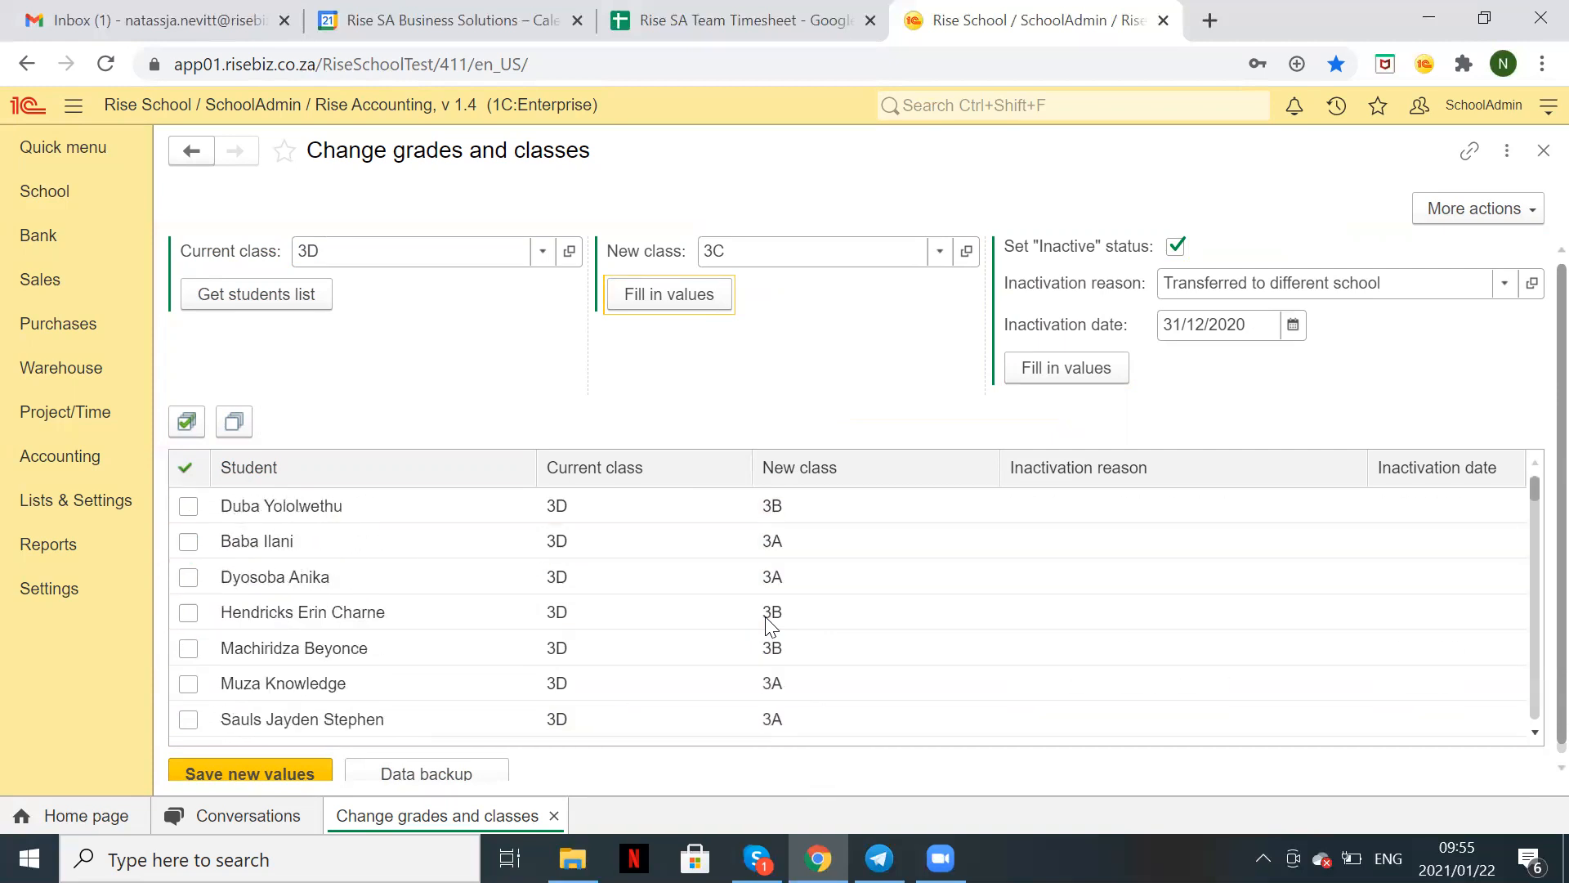
pyautogui.scroll(-5, 768, 626)
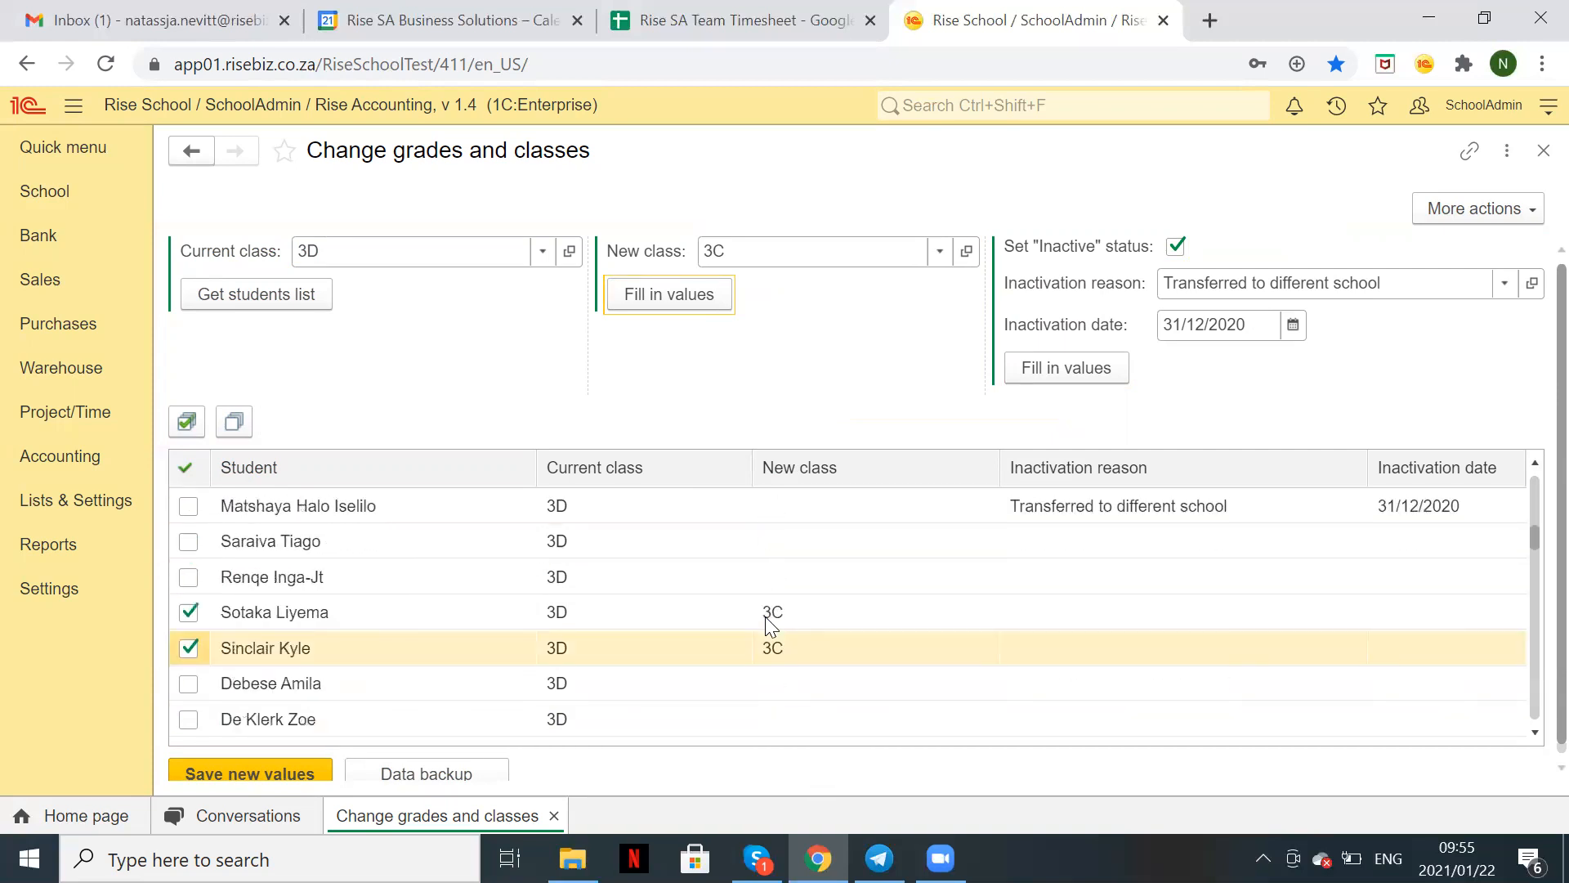
pyautogui.scroll(1, 770, 626)
pyautogui.scroll(5, 770, 627)
pyautogui.scroll(-5, 771, 627)
pyautogui.scroll(2, 766, 618)
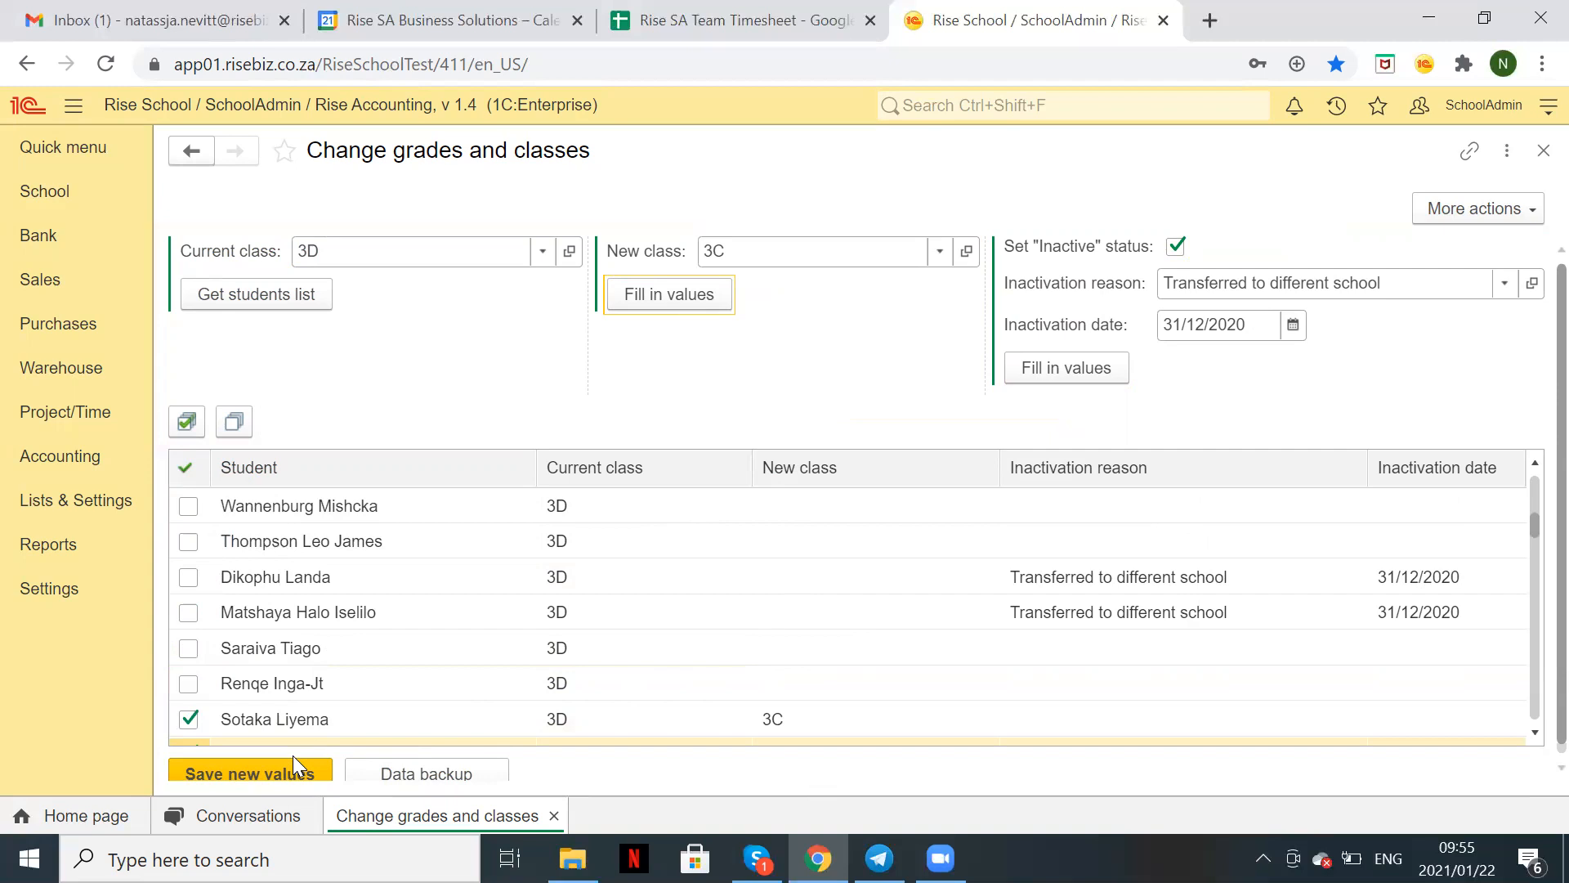
# Step: Save the new class and inactivation values for class 3D and close the Change grades and classes form
pyautogui.click(274, 775)
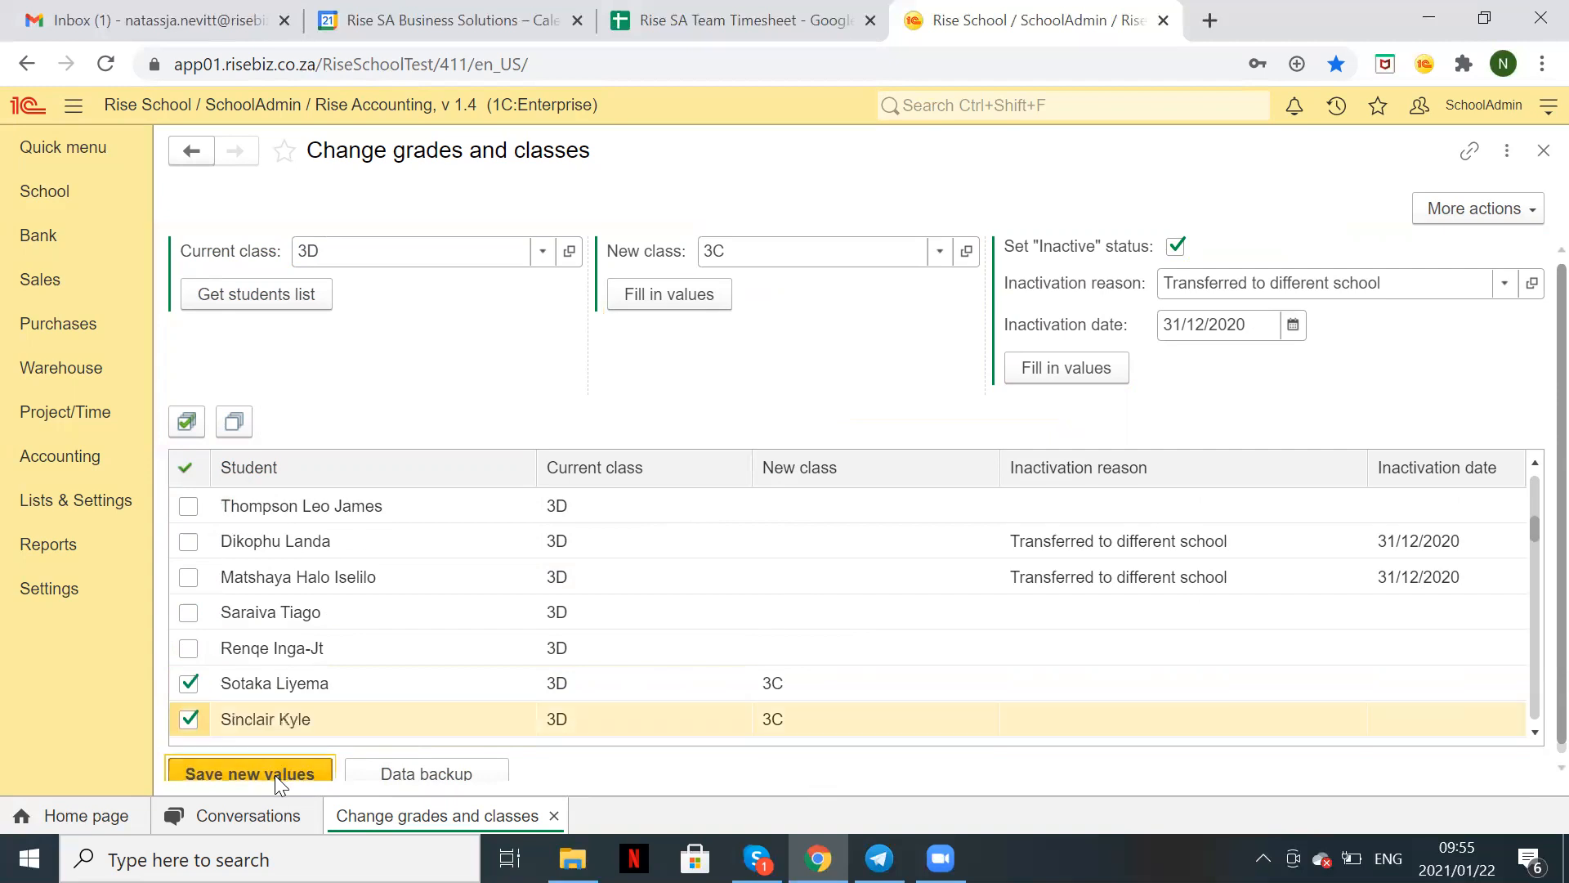
pyautogui.scroll(1, 451, 624)
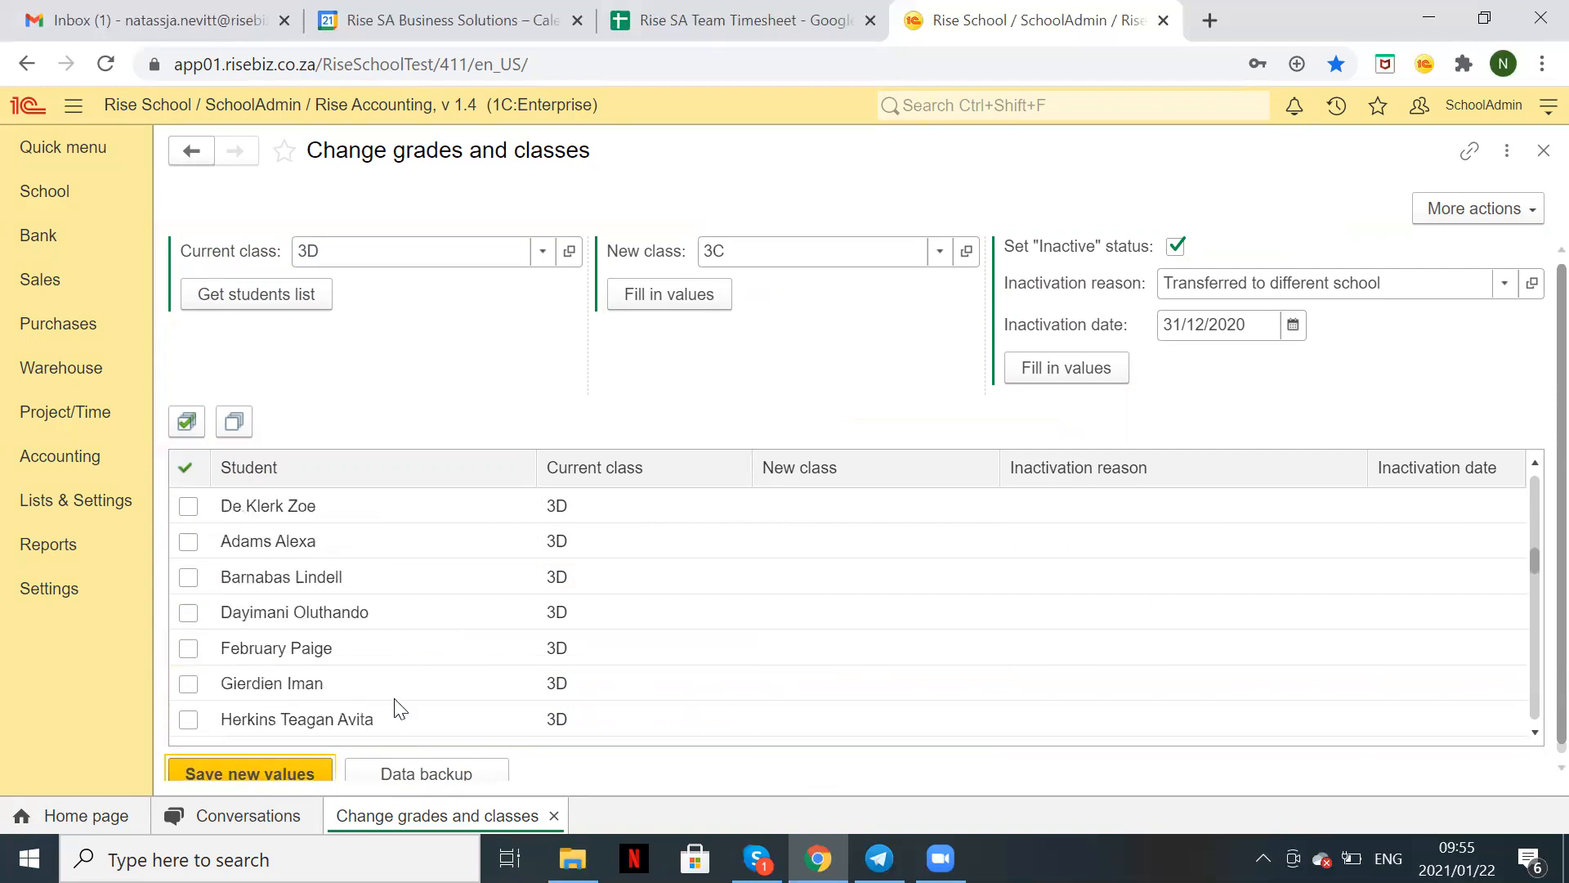
pyautogui.click(312, 770)
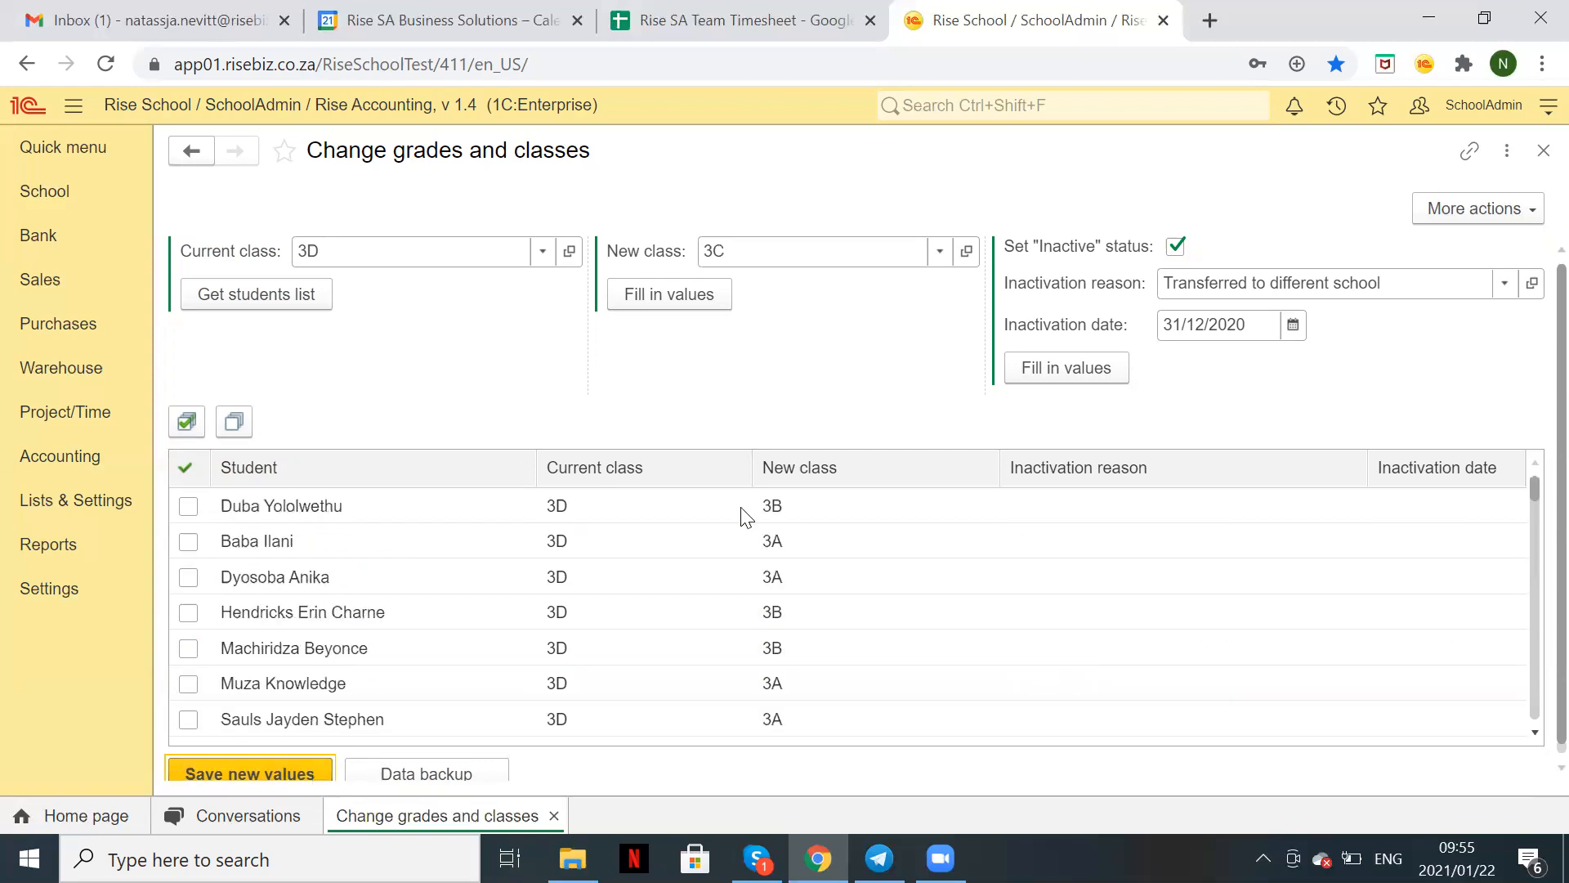
pyautogui.click(1542, 150)
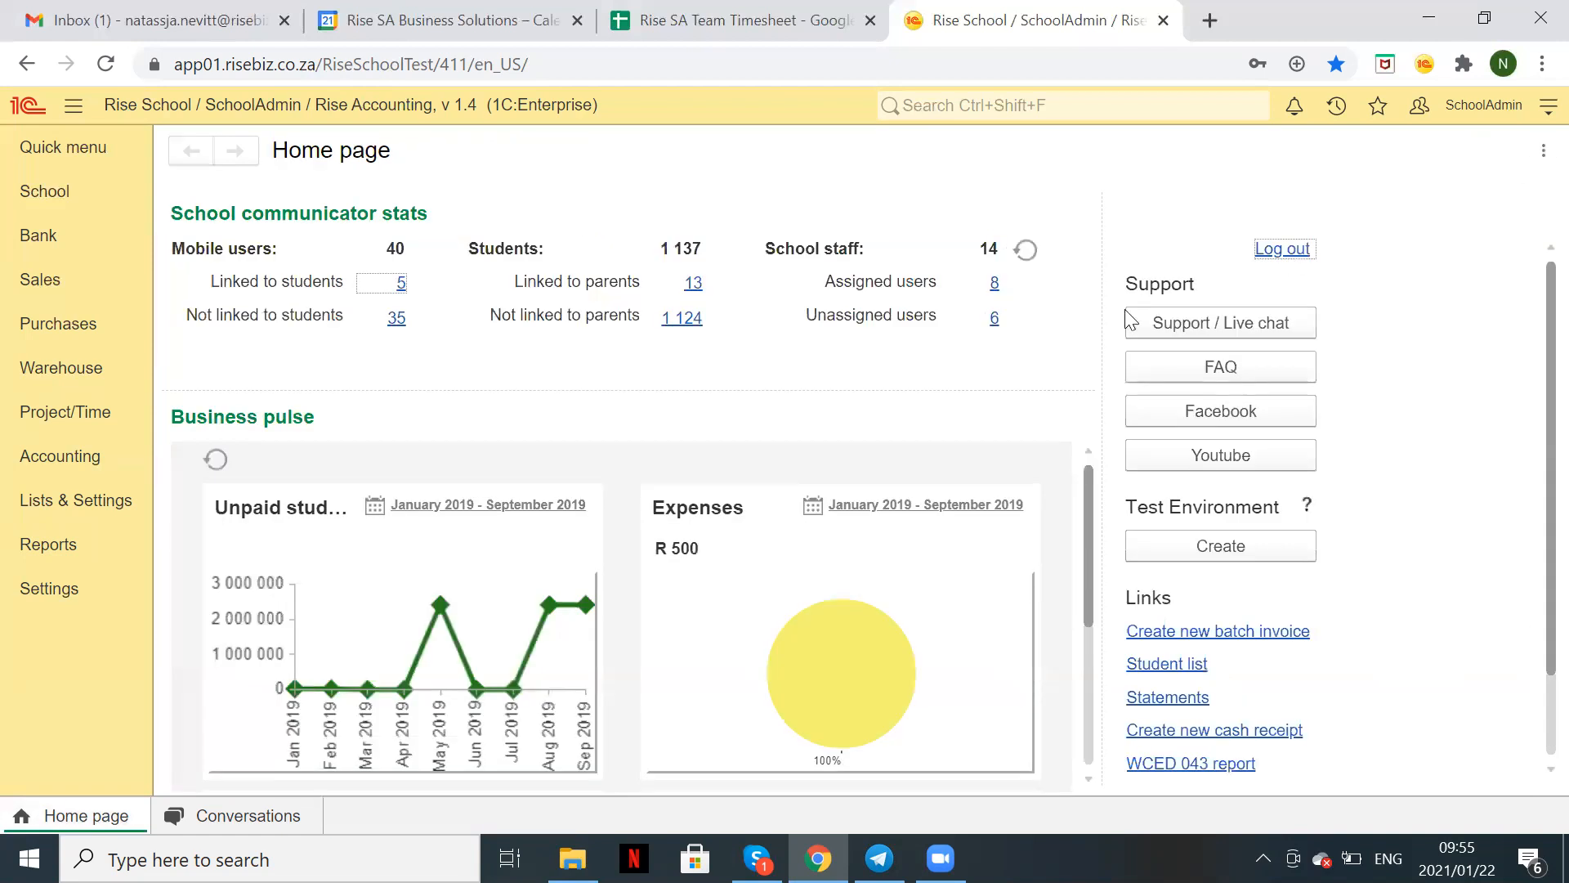